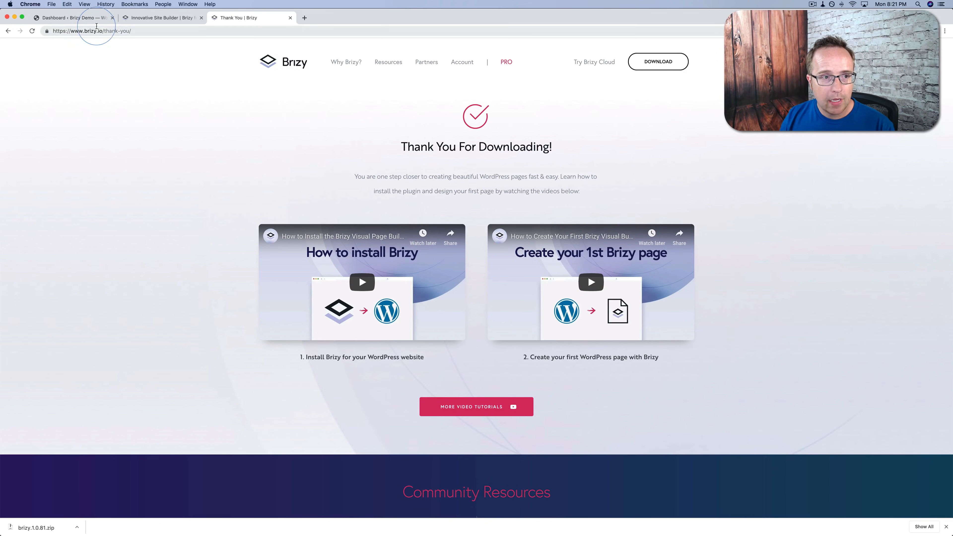
# Switch to the WordPress dashboard tab once brizy.1.0.81.zip has downloaded.
pyautogui.click(87, 21)
# Upload brizy.1.0.81.zip as a new plugin, install it, and activate Brizy 1.0.81.
pyautogui.moveTo(34, 171)
pyautogui.click(78, 186)
pyautogui.click(135, 63)
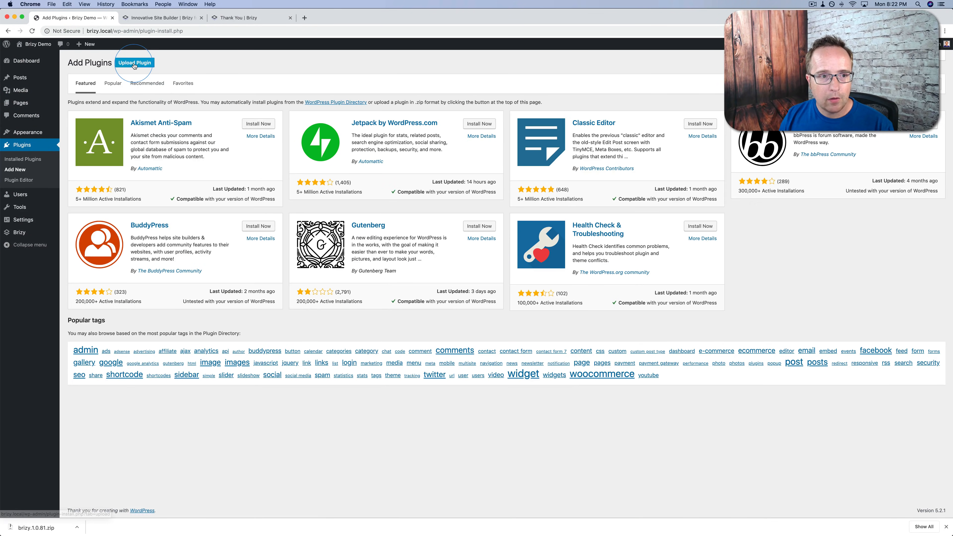
pyautogui.click(450, 130)
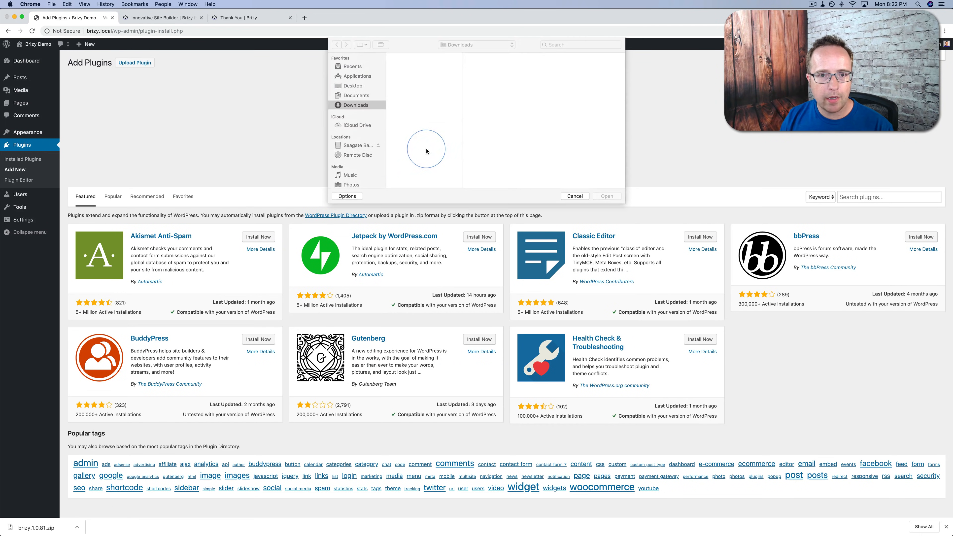
pyautogui.click(424, 83)
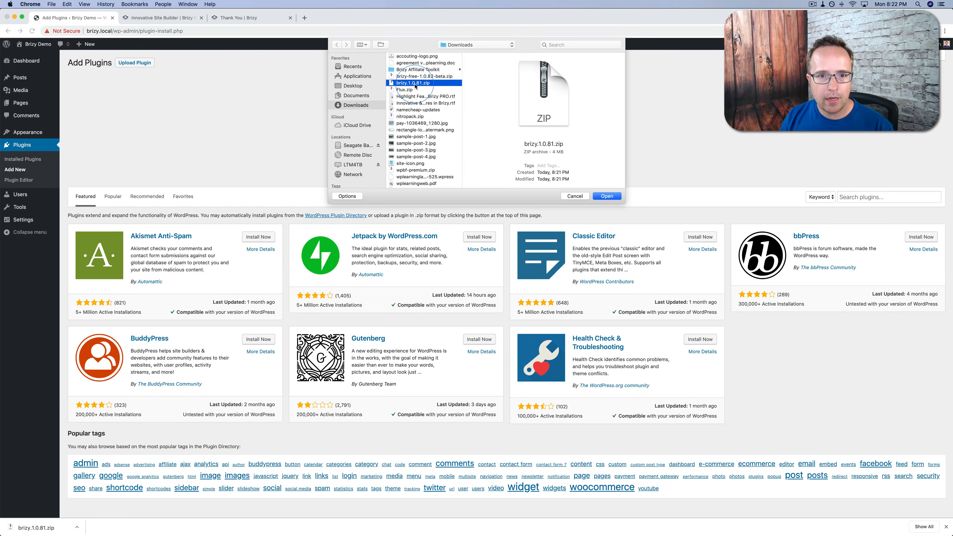
pyautogui.click(607, 197)
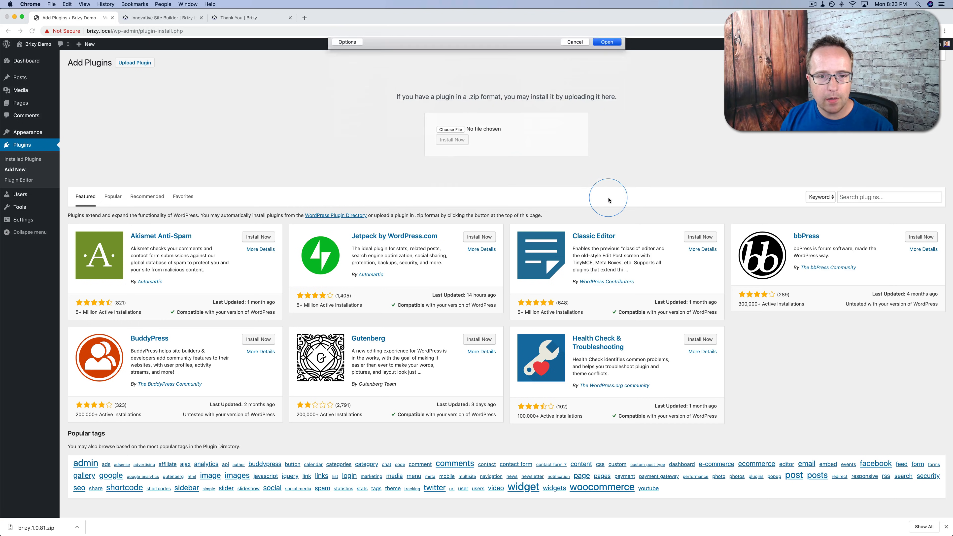
pyautogui.click(452, 140)
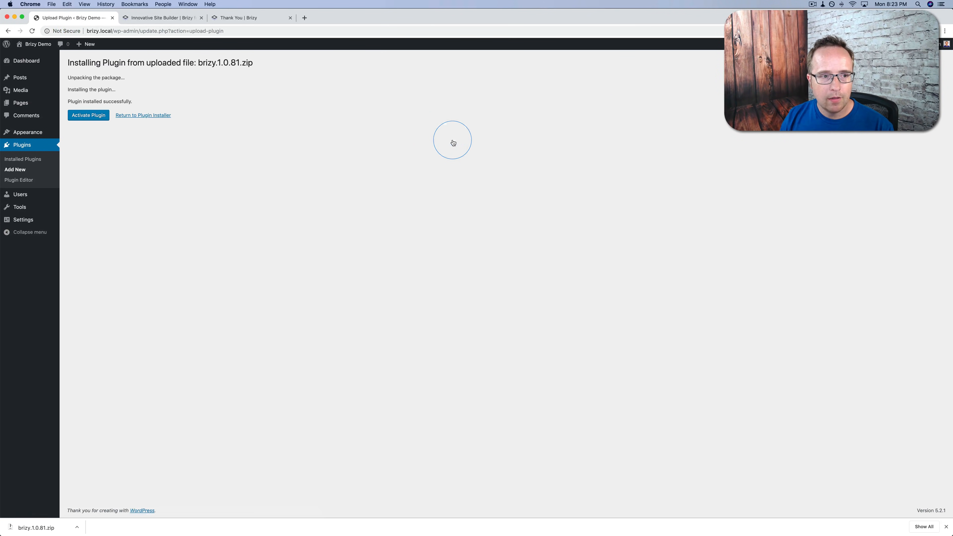
pyautogui.click(88, 114)
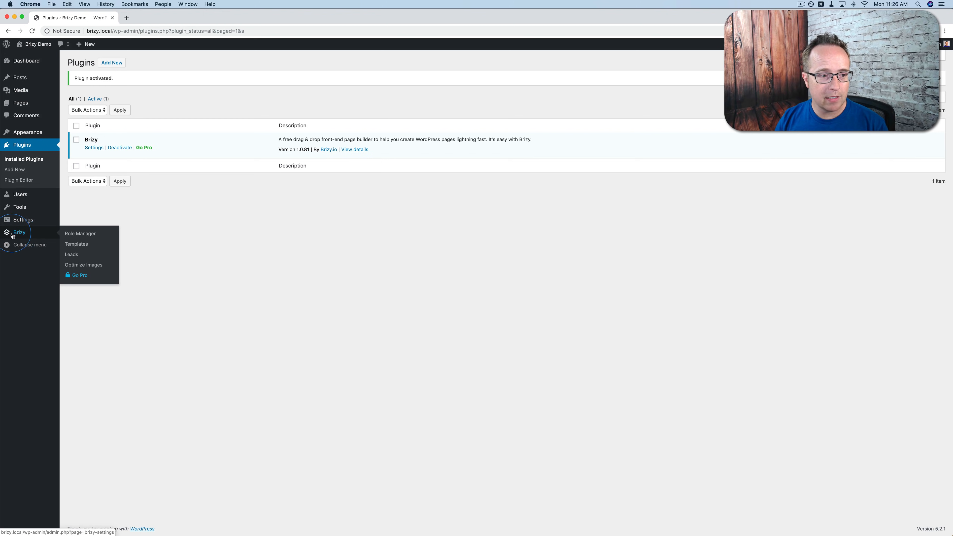
# Browse Brizy's General, Role Manager, Templates and Leads pages in WordPress admin.
pyautogui.click(31, 235)
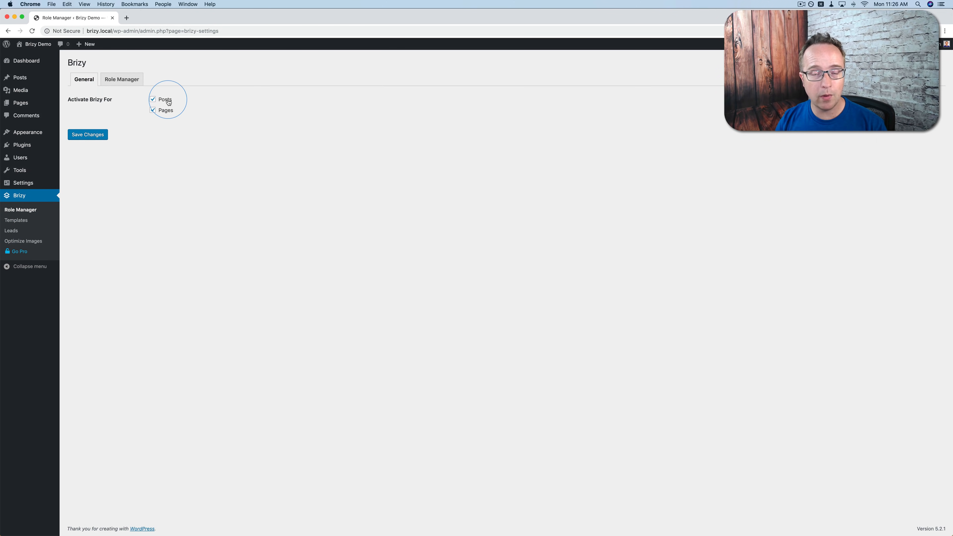
pyautogui.click(124, 86)
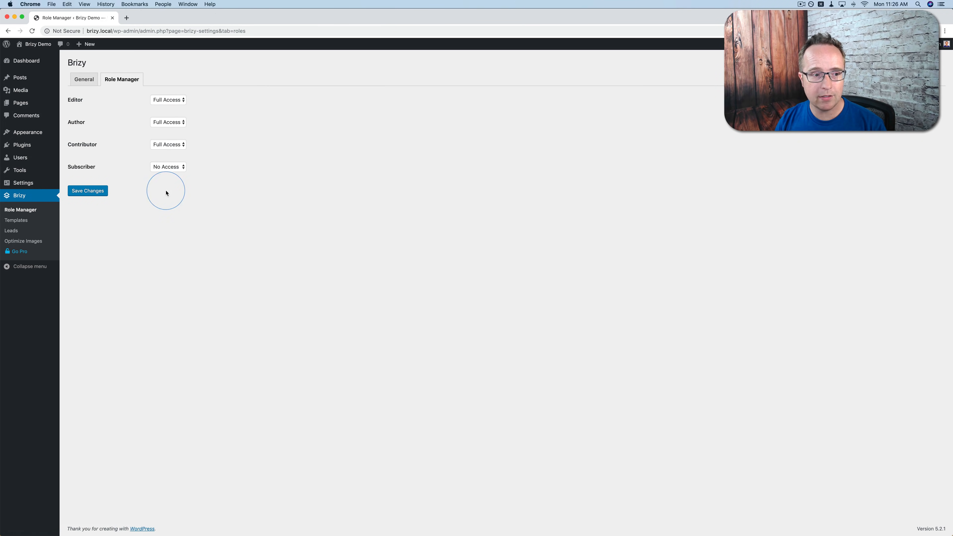
pyautogui.click(16, 220)
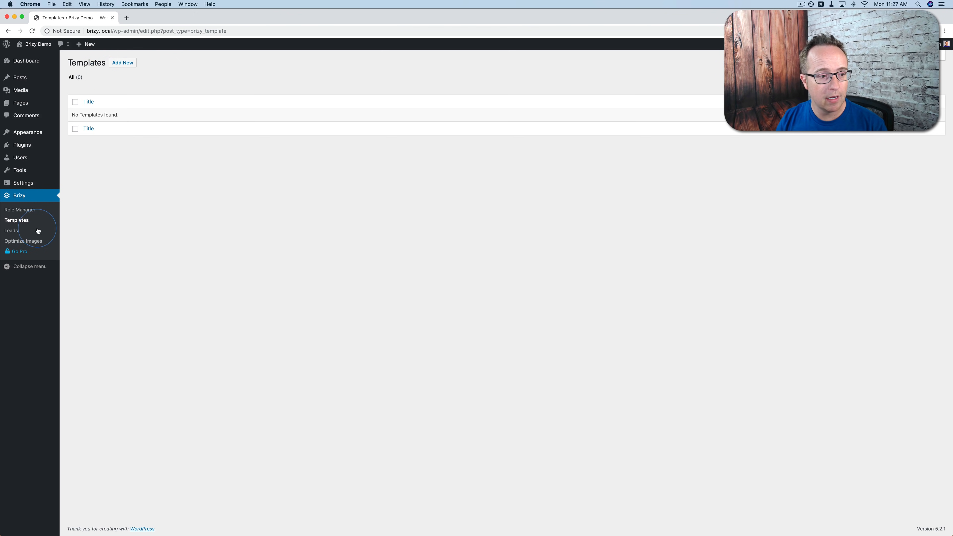
pyautogui.click(11, 235)
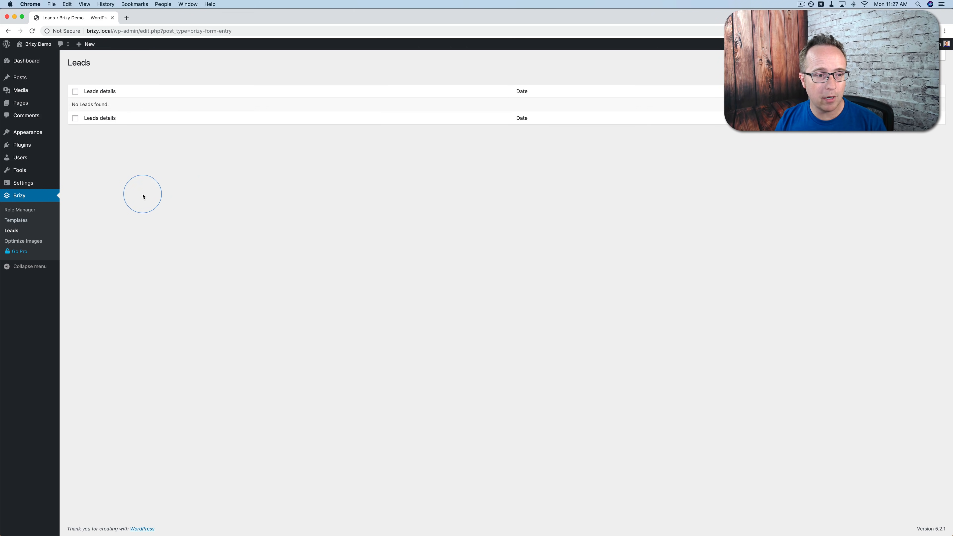
# Open the Optimize Images settings and select the Shortpixel API Key field.
pyautogui.click(35, 242)
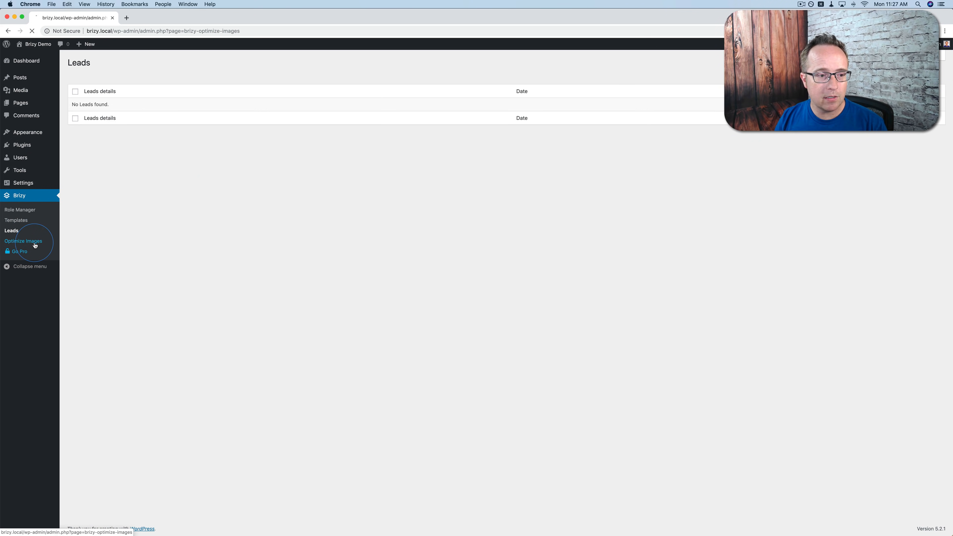
pyautogui.click(118, 100)
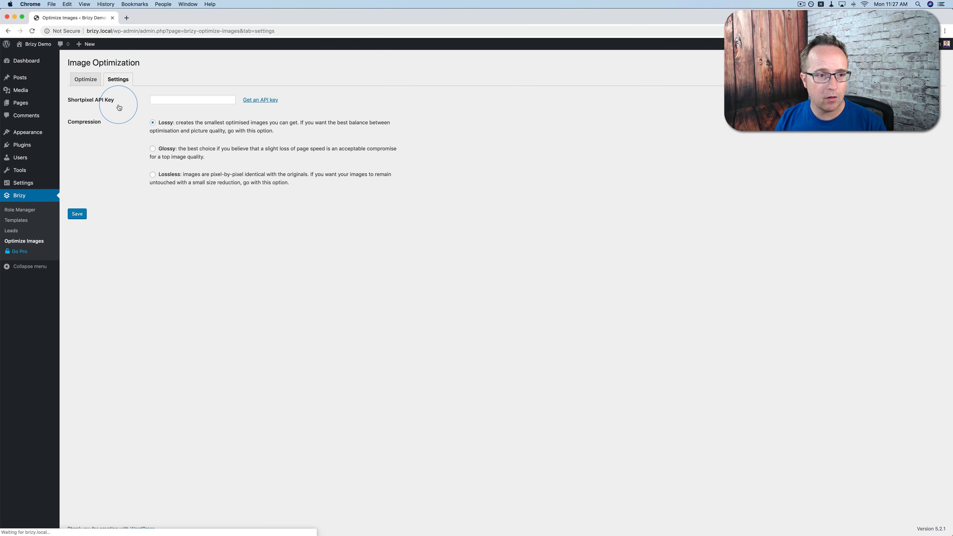
pyautogui.click(152, 100)
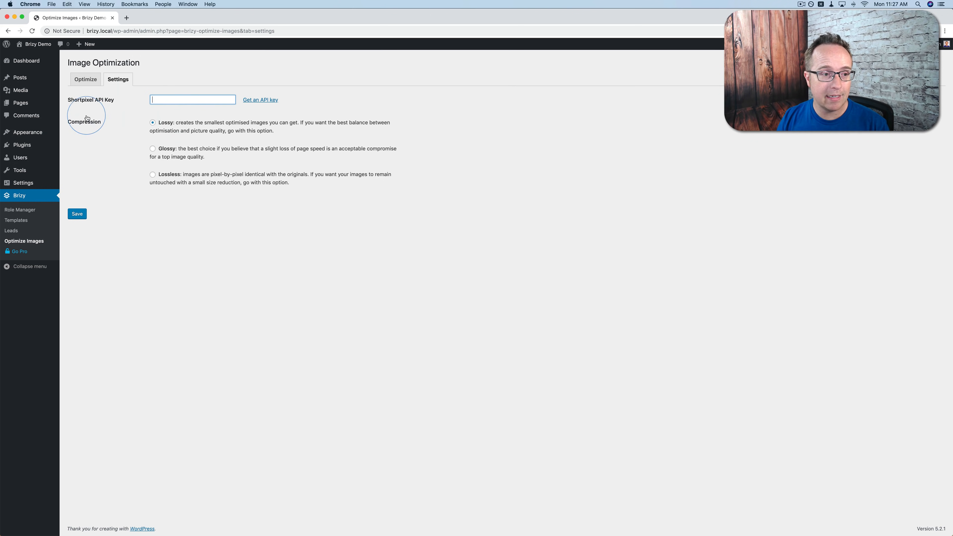
# Create a new page, open it with Brizy, and show the Blocks library.
pyautogui.moveTo(21, 102)
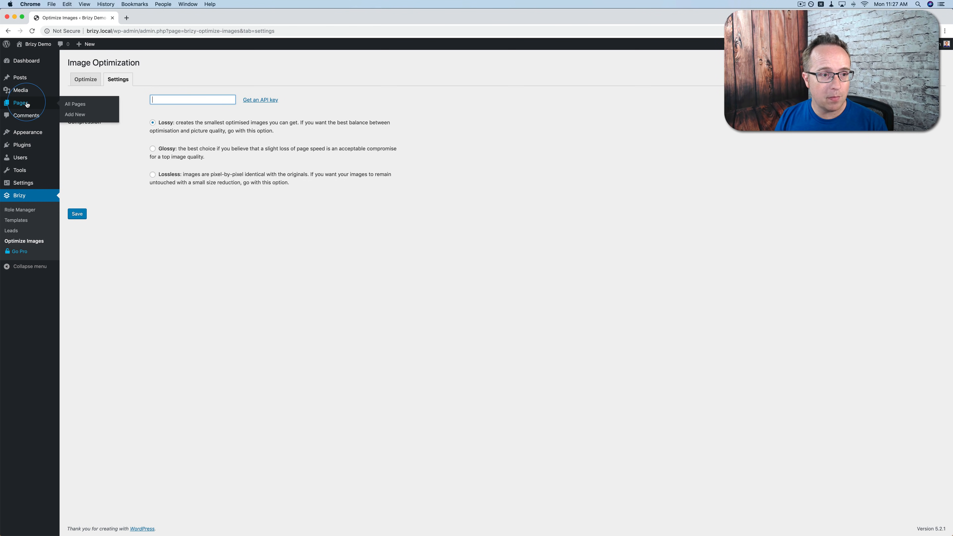
pyautogui.click(75, 114)
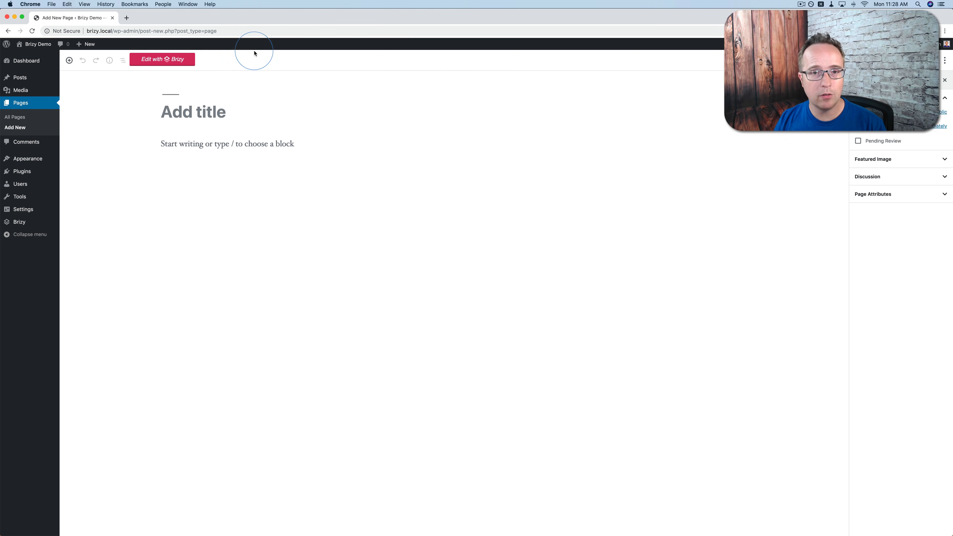
pyautogui.click(188, 62)
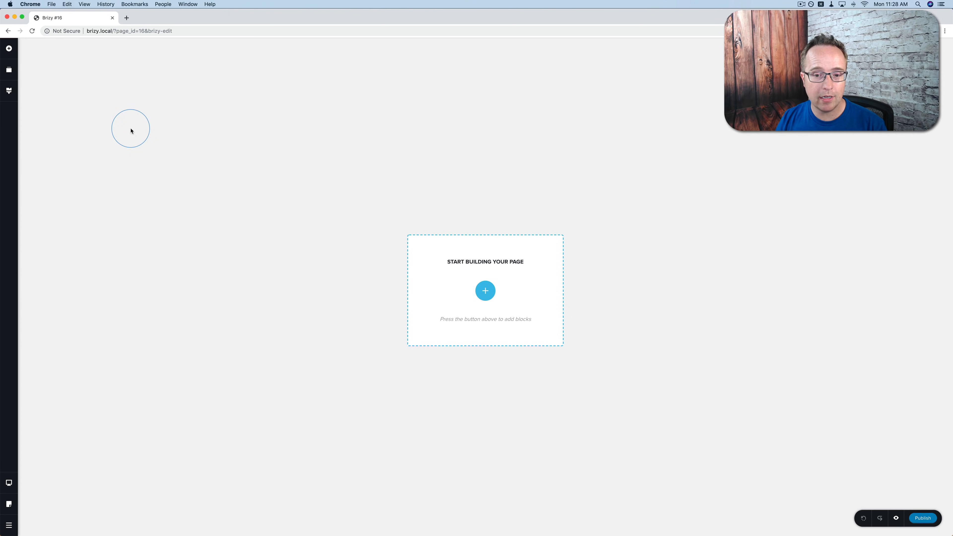
pyautogui.click(483, 297)
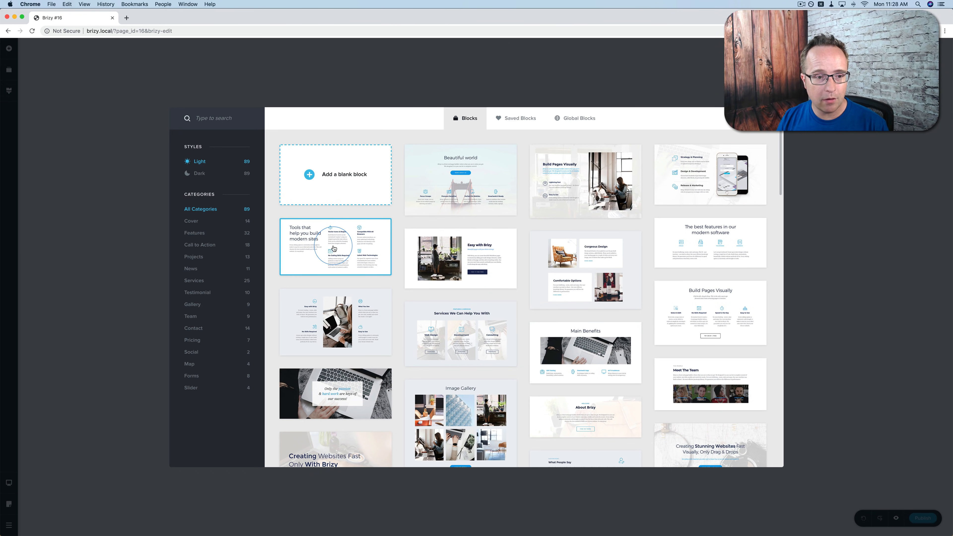
# Insert the dark 'Beautiful world' block from the Cover category.
pyautogui.click(192, 222)
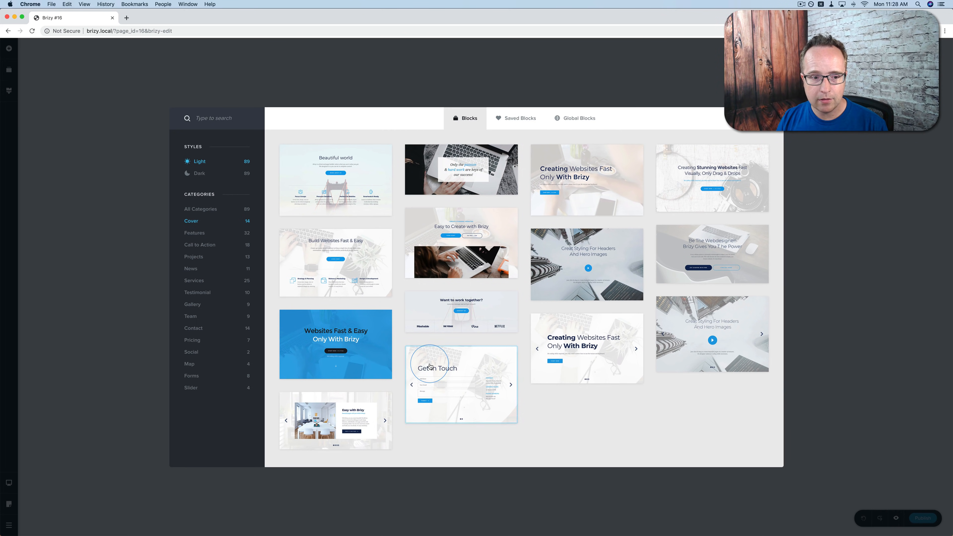
pyautogui.click(200, 173)
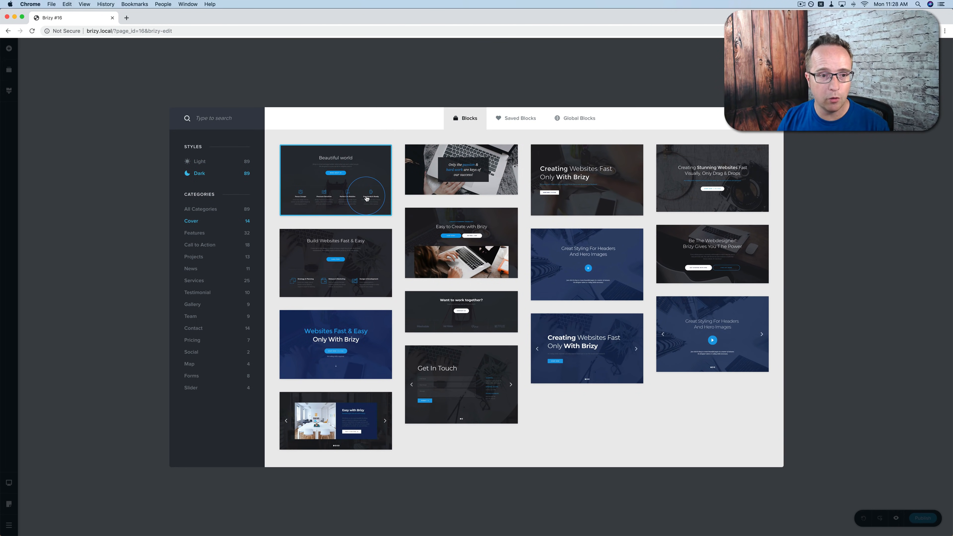
pyautogui.click(200, 161)
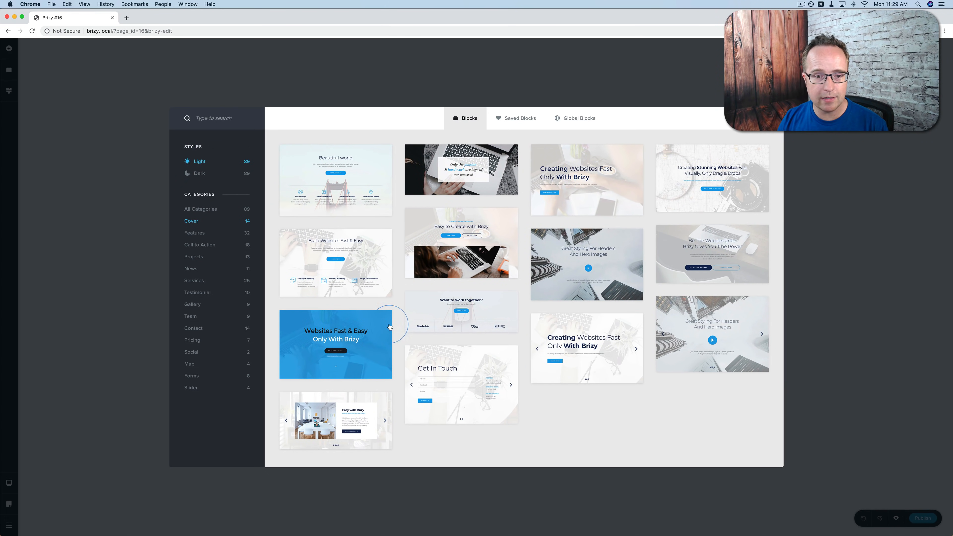
pyautogui.click(198, 173)
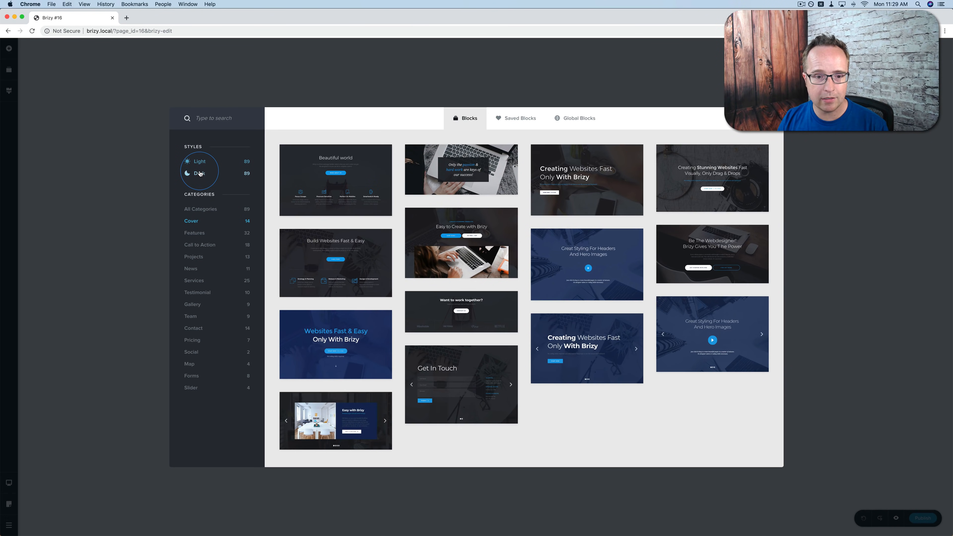
pyautogui.click(372, 168)
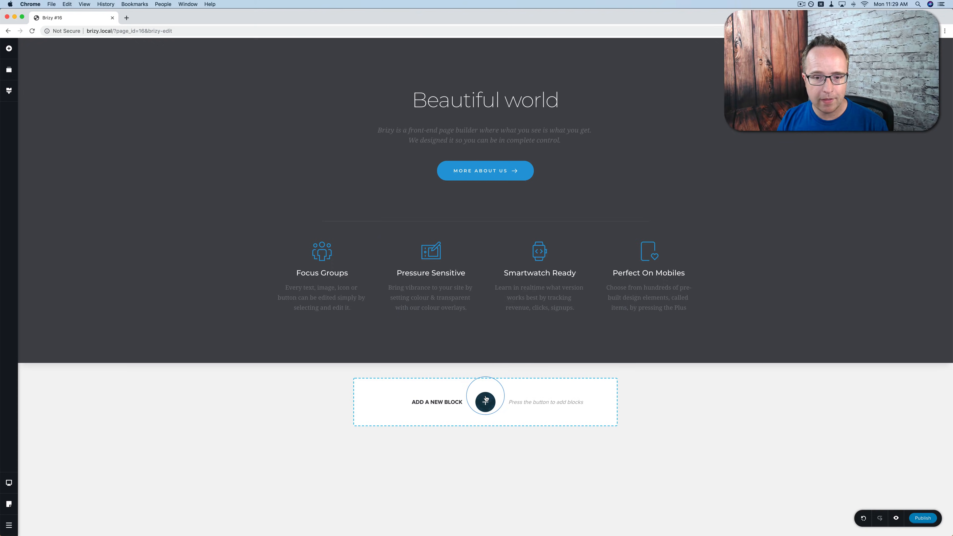
# Add the dark 'Get in touch' Call to Action block below it.
pyautogui.click(485, 400)
pyautogui.click(223, 222)
pyautogui.click(204, 244)
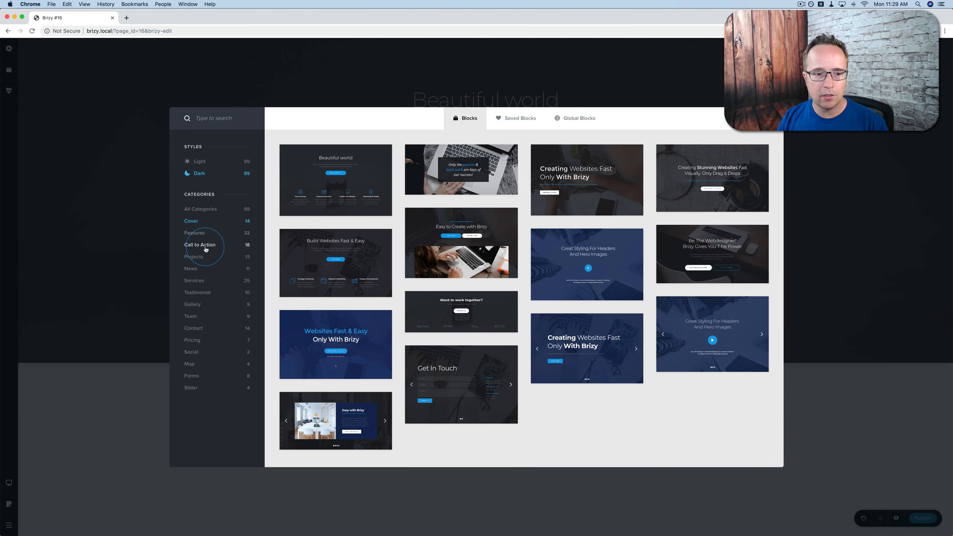
pyautogui.scroll(-2, 658, 334)
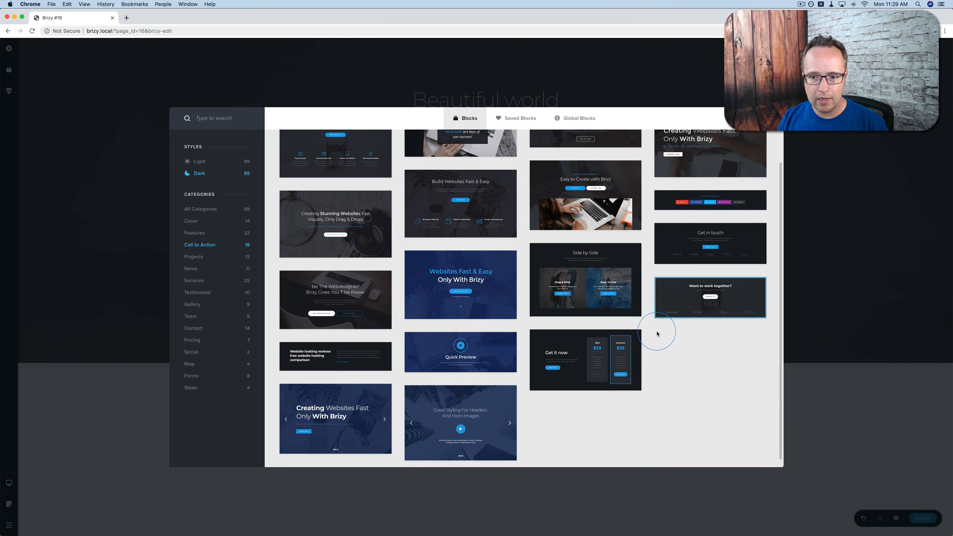
pyautogui.click(665, 305)
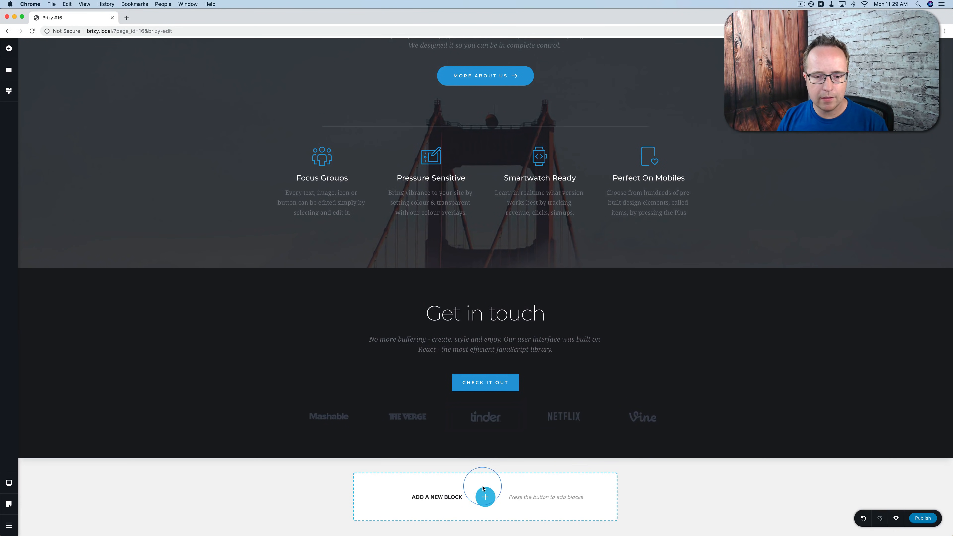
# Add a light three-column Services block.
pyautogui.click(485, 497)
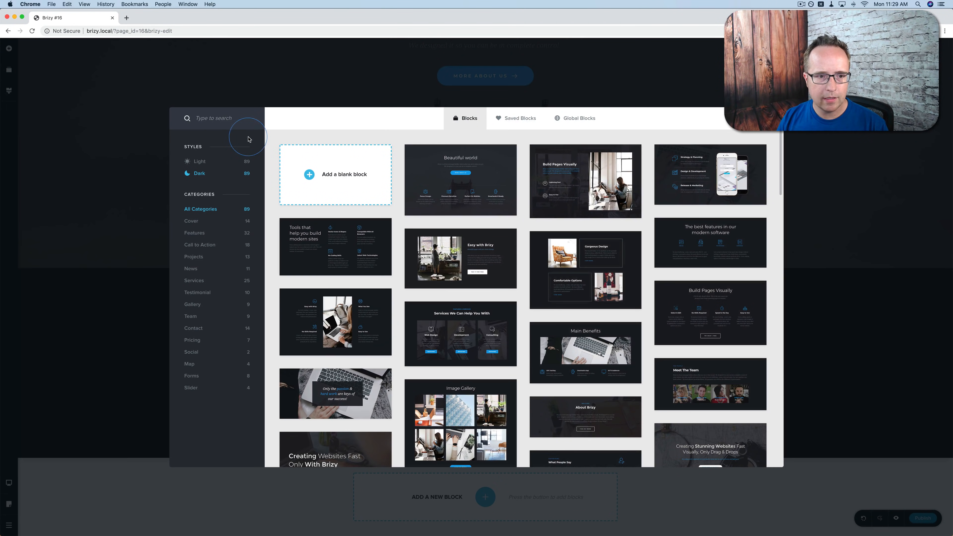
pyautogui.click(199, 163)
pyautogui.click(196, 281)
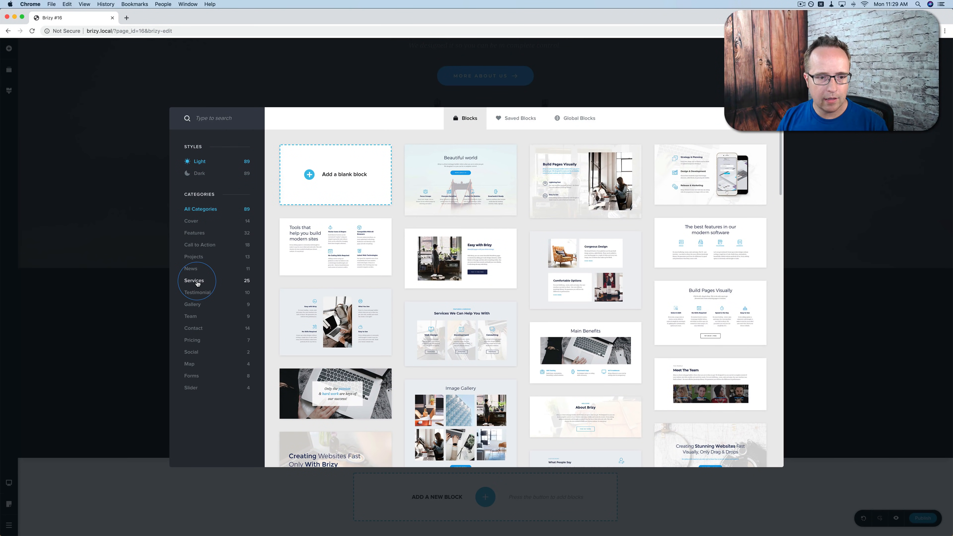
pyautogui.scroll(-5, 390, 269)
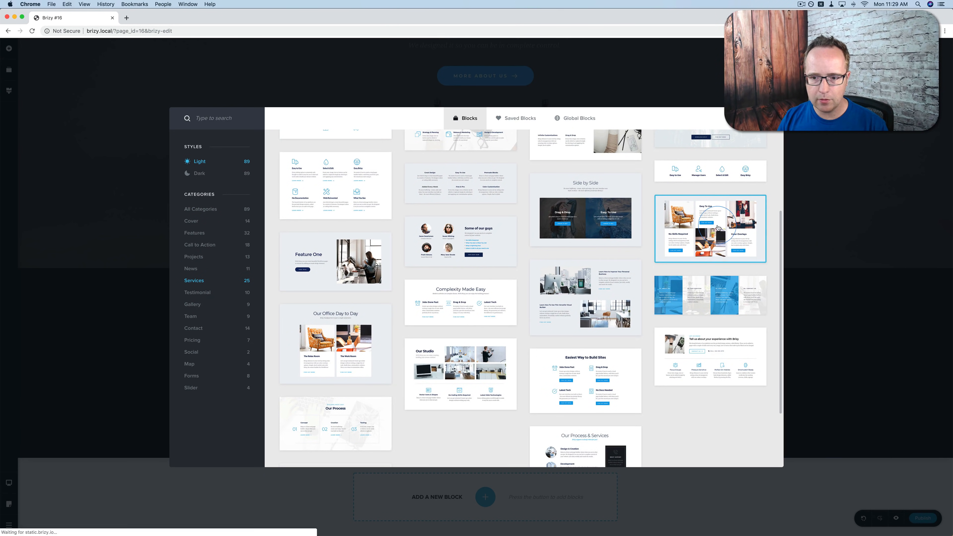
pyautogui.click(717, 228)
# Add the Contact Us block, then scroll back up to the 'Beautiful world' hero.
pyautogui.click(451, 489)
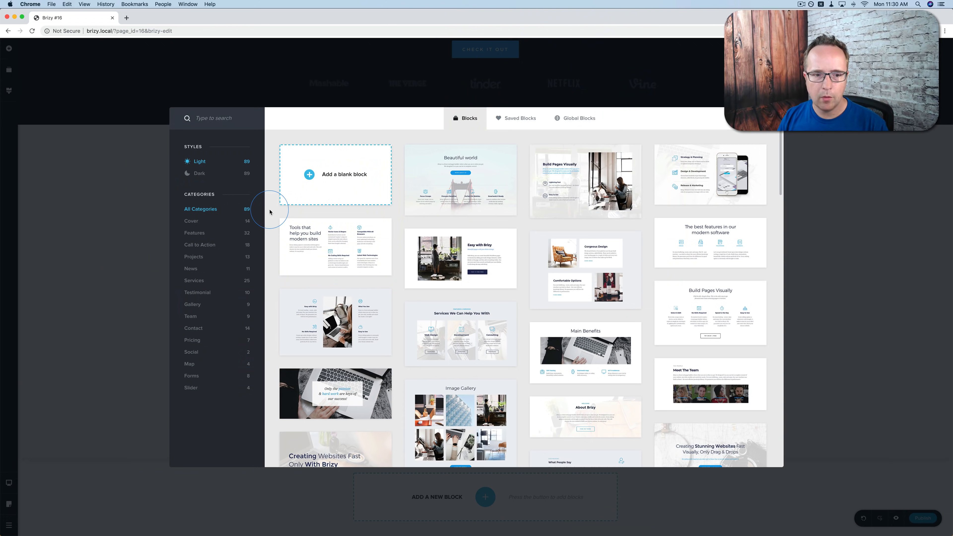
pyautogui.click(194, 330)
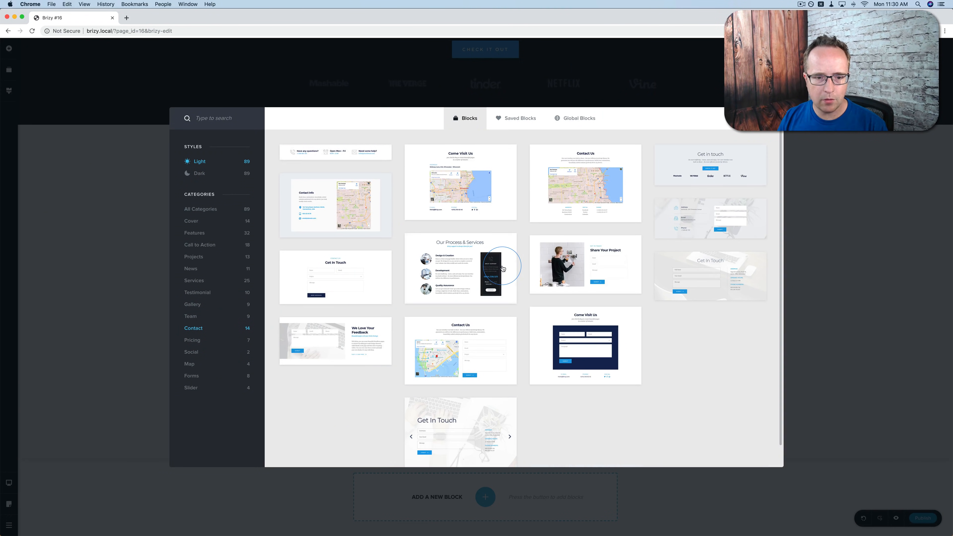
pyautogui.scroll(-1, 502, 265)
pyautogui.scroll(1, 484, 294)
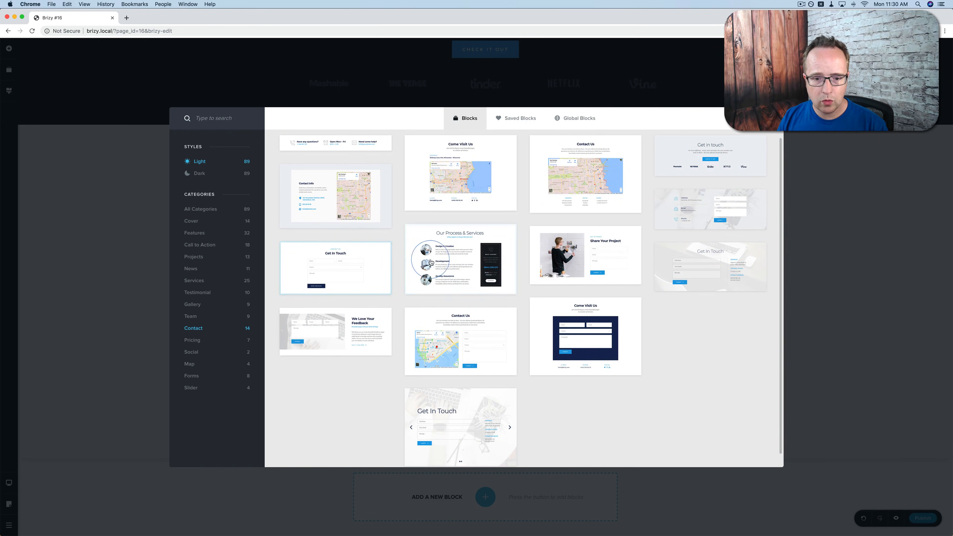
pyautogui.click(458, 328)
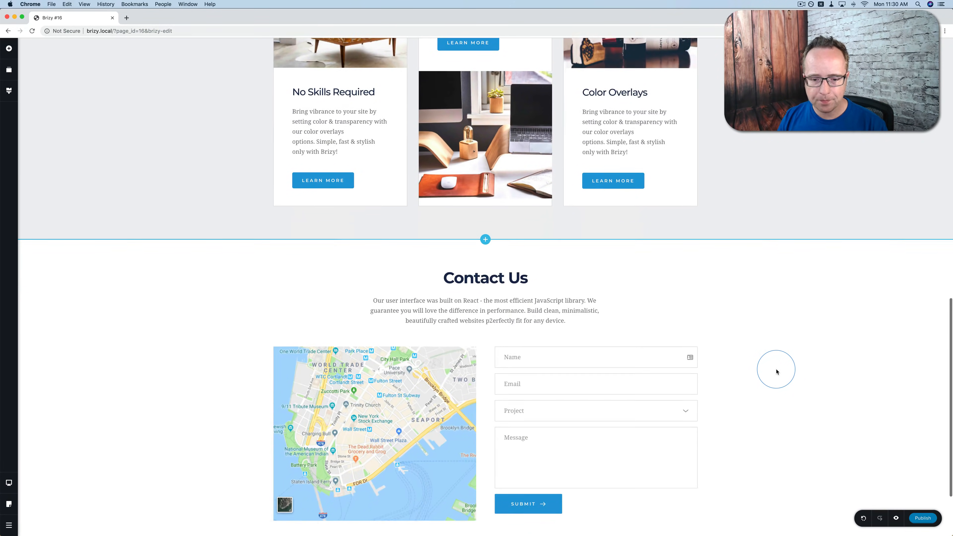
pyautogui.scroll(20, 776, 371)
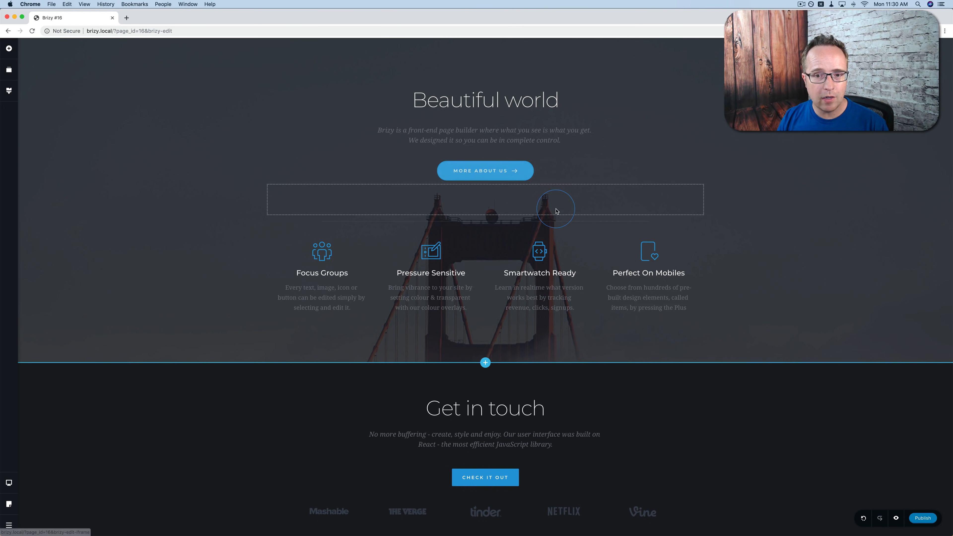
# Make the MORE ABOUT US button size L with solid fill and custom 16 px corners.
pyautogui.click(521, 165)
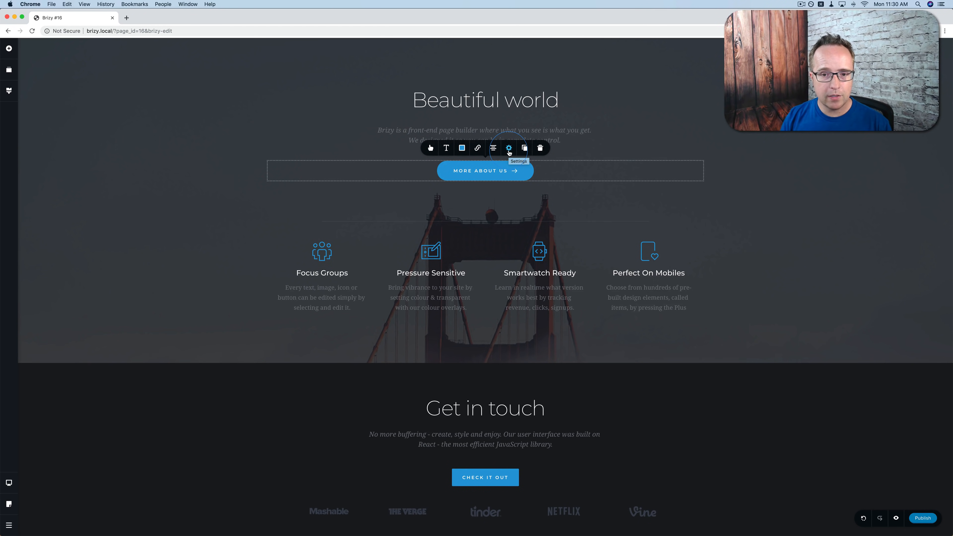
pyautogui.click(509, 148)
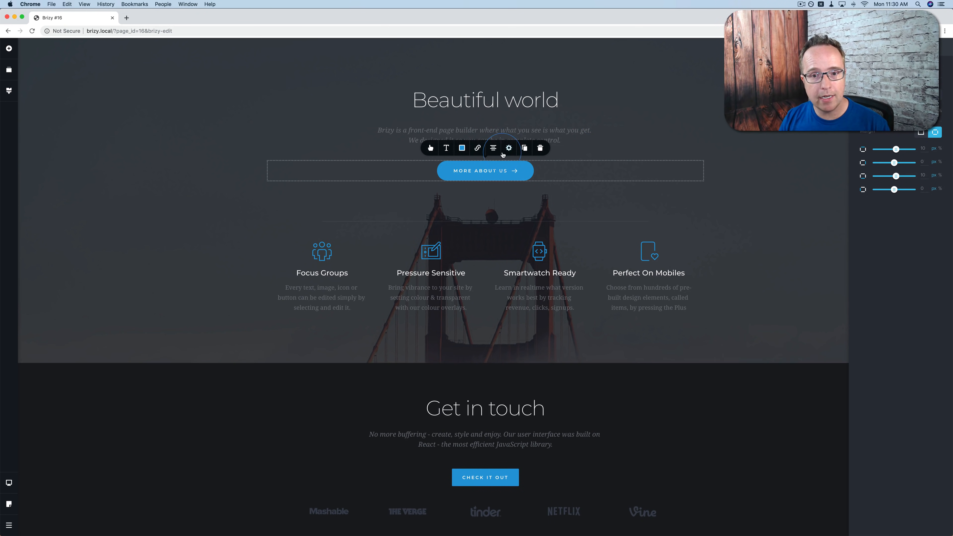
pyautogui.click(430, 148)
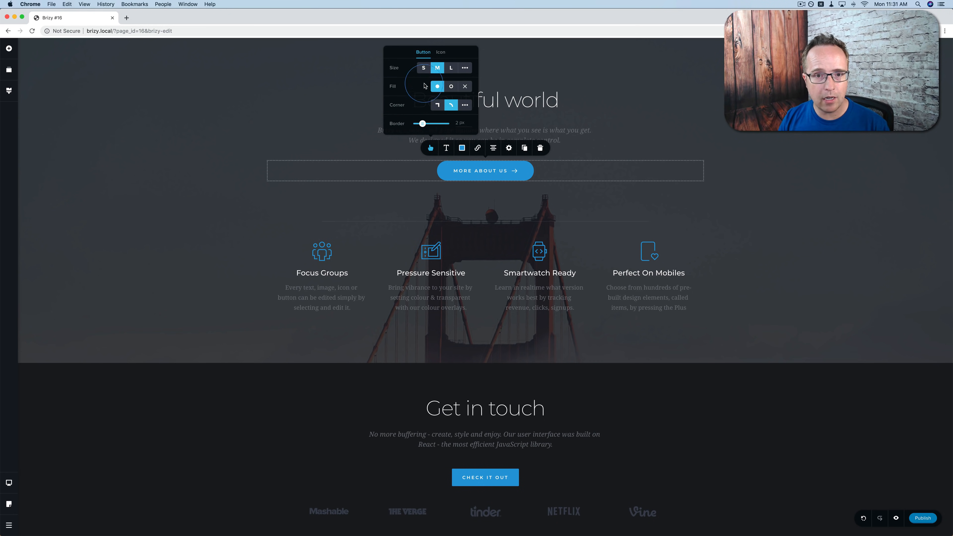
pyautogui.click(423, 68)
pyautogui.click(450, 68)
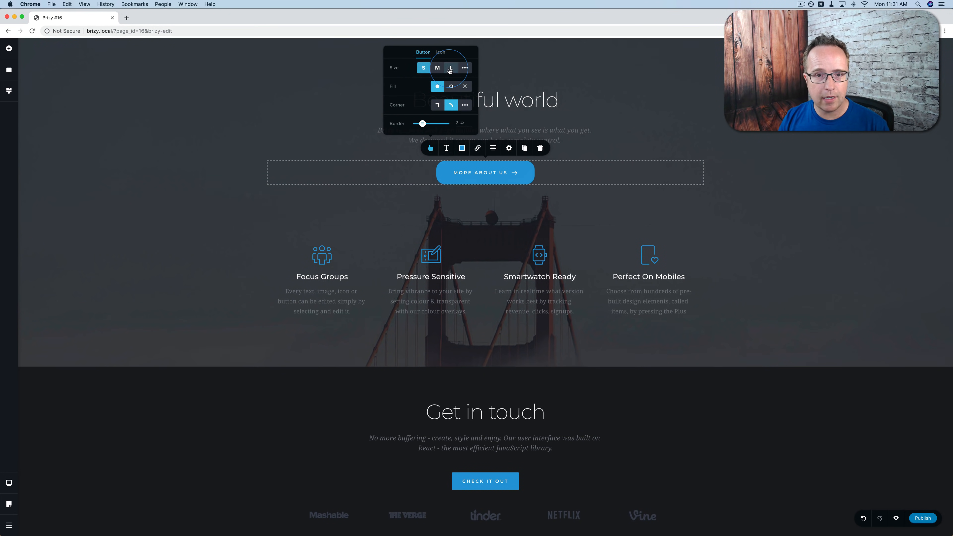
pyautogui.click(451, 88)
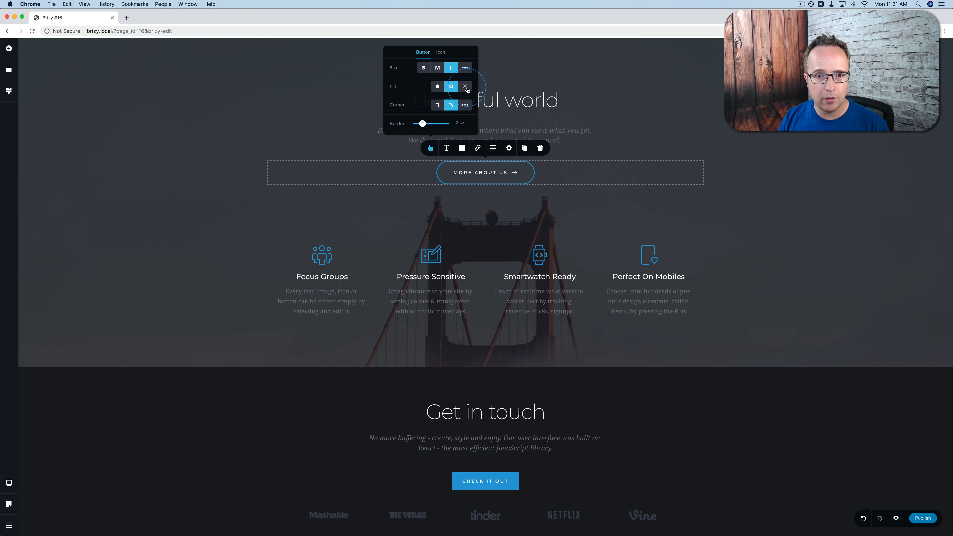
pyautogui.click(465, 87)
pyautogui.click(443, 89)
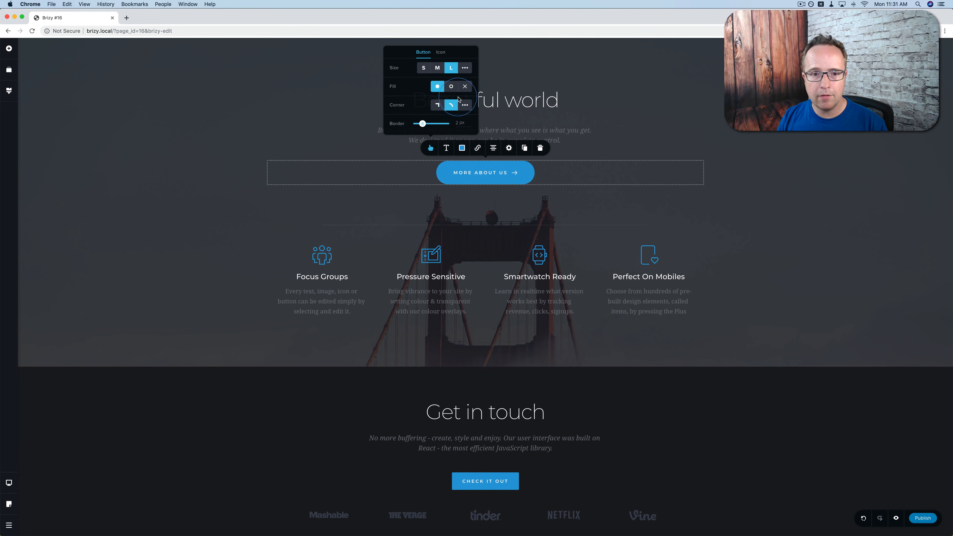
pyautogui.click(464, 105)
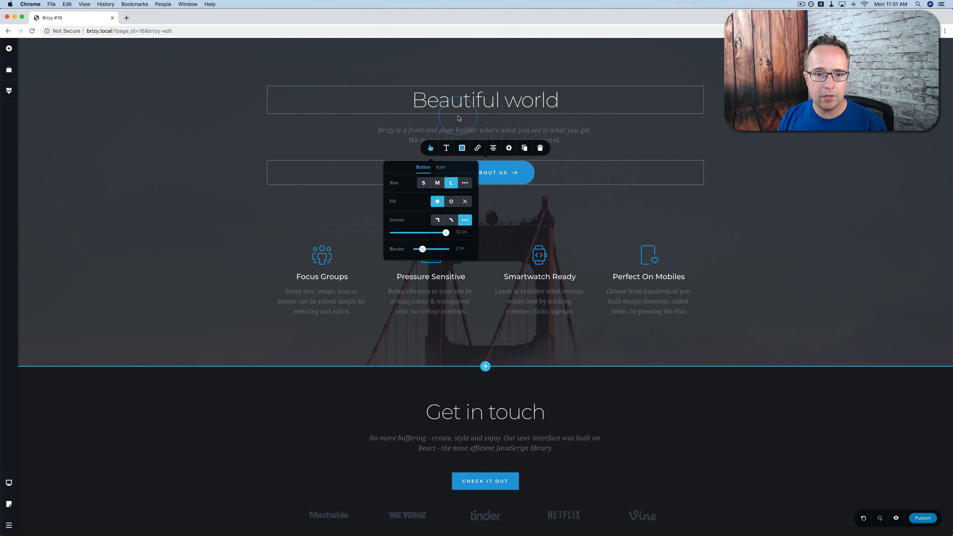
pyautogui.moveTo(445, 233); pyautogui.dragTo(411, 250)
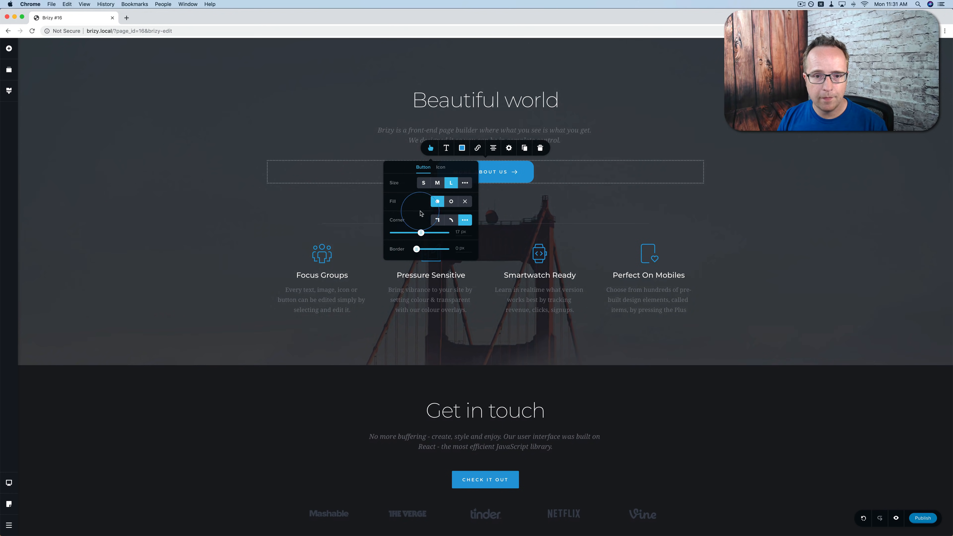
# Replace the button's arrow icon with the UFO icon.
pyautogui.click(441, 167)
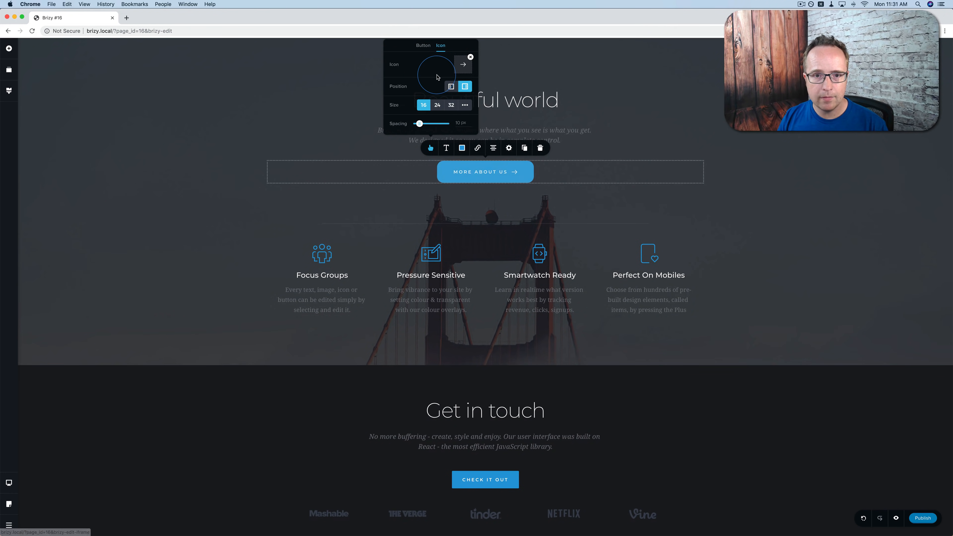
pyautogui.click(463, 64)
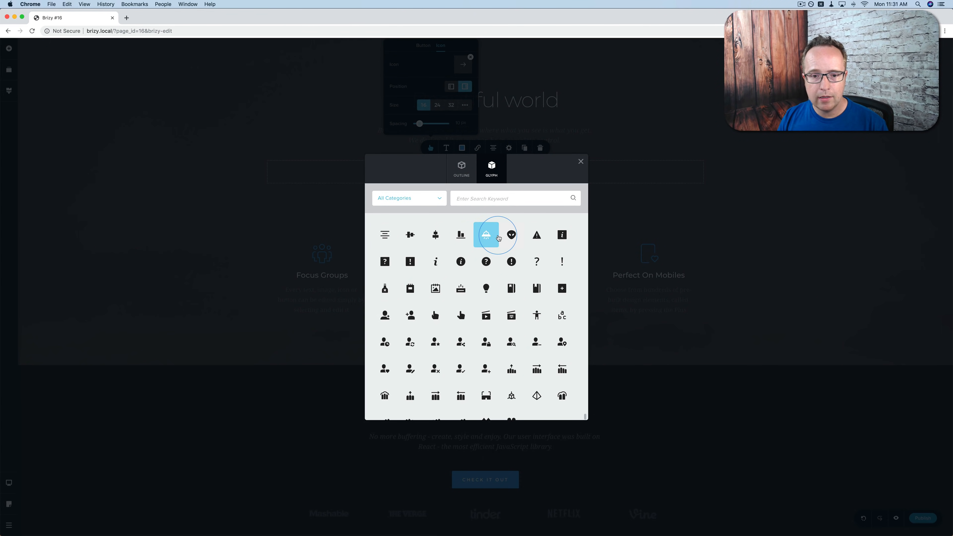
pyautogui.click(498, 238)
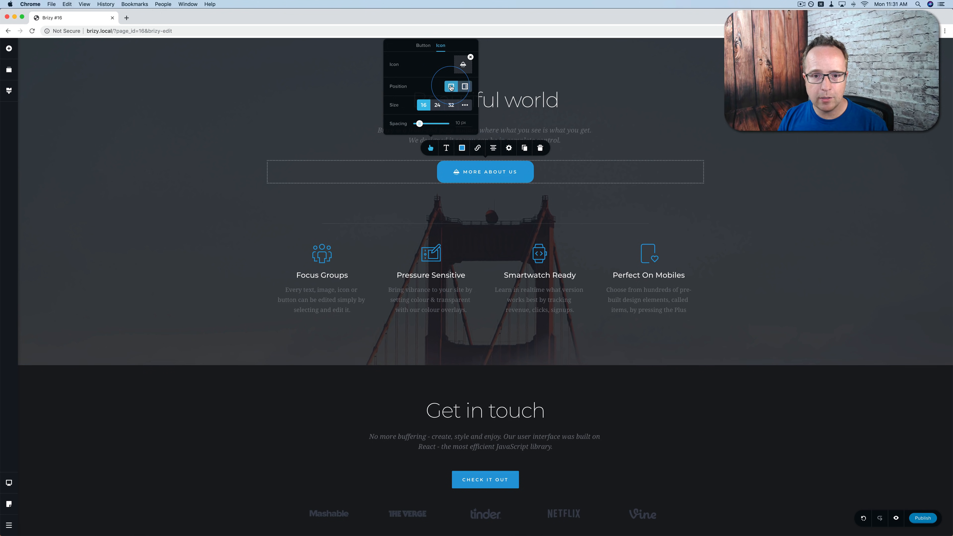
pyautogui.click(386, 141)
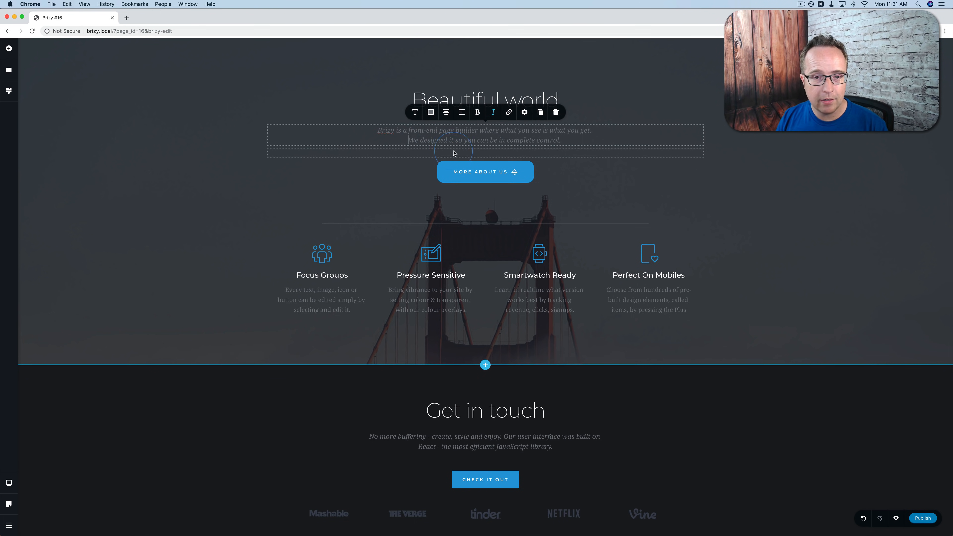
# Review the button's normal text, border and shadow colour settings.
pyautogui.click(458, 178)
pyautogui.click(446, 147)
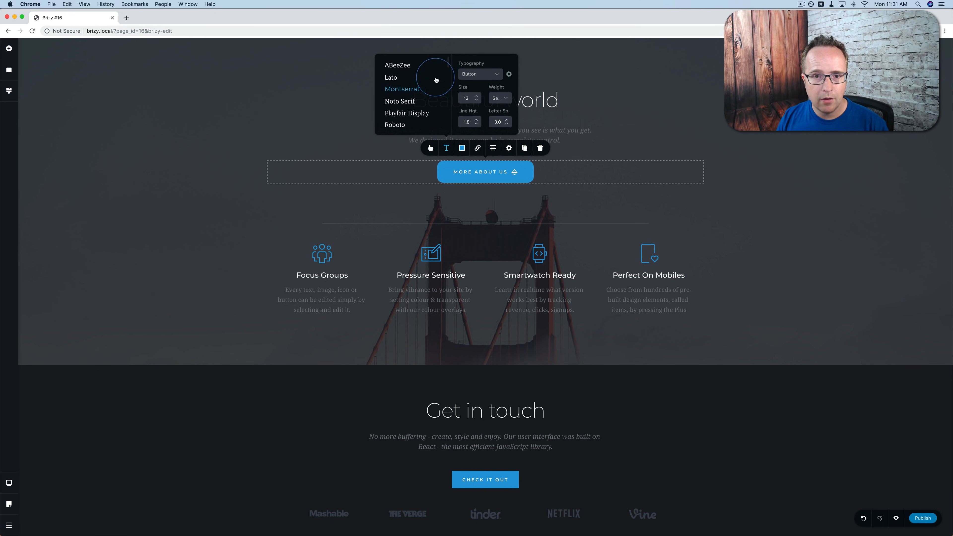
pyautogui.click(461, 148)
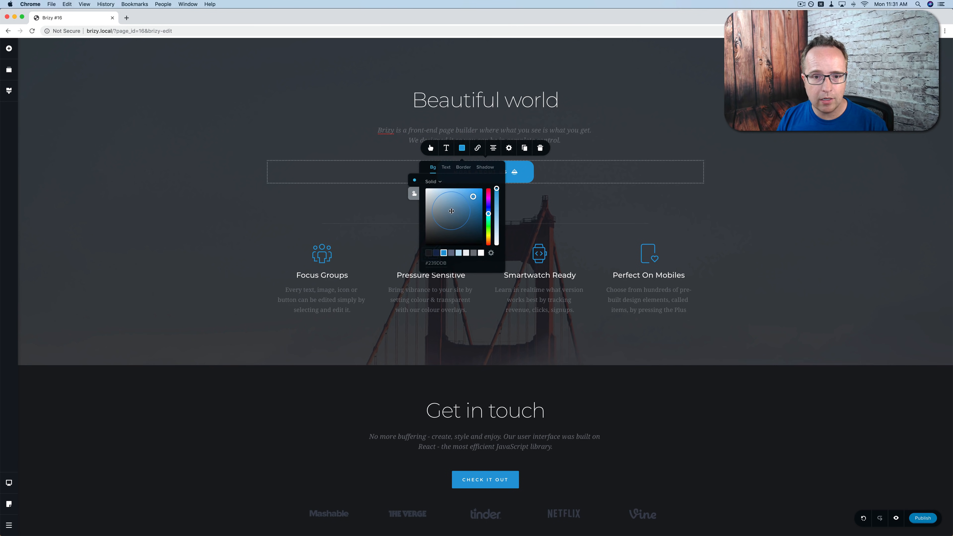
pyautogui.click(446, 167)
pyautogui.click(463, 168)
pyautogui.click(484, 167)
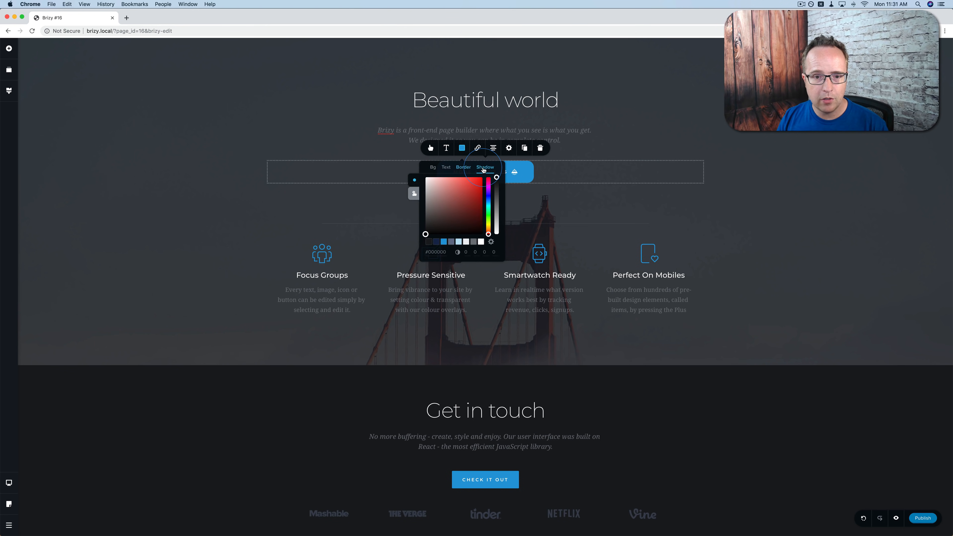
# Set the button's hover background colour to magenta #D510D1.
pyautogui.click(414, 198)
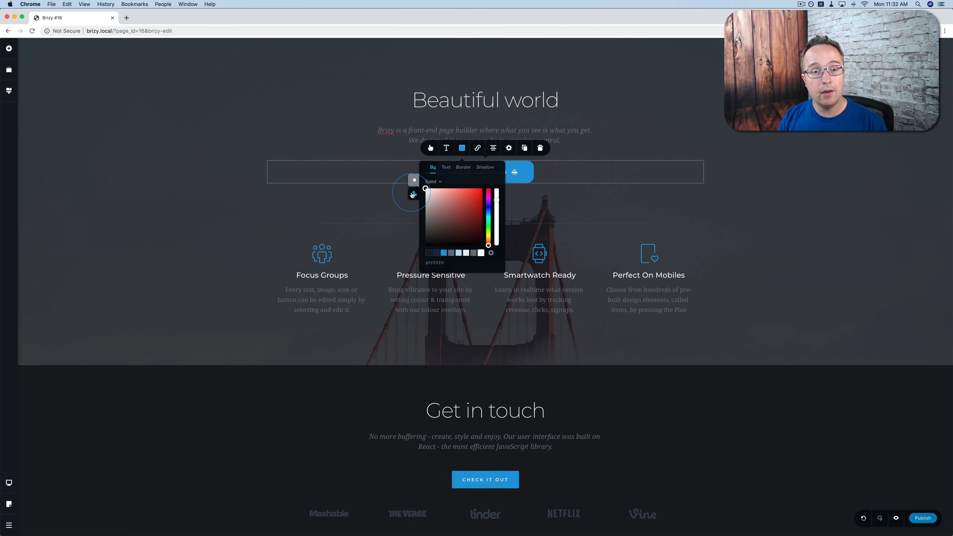
pyautogui.click(446, 168)
pyautogui.click(463, 168)
pyautogui.click(484, 168)
pyautogui.click(433, 167)
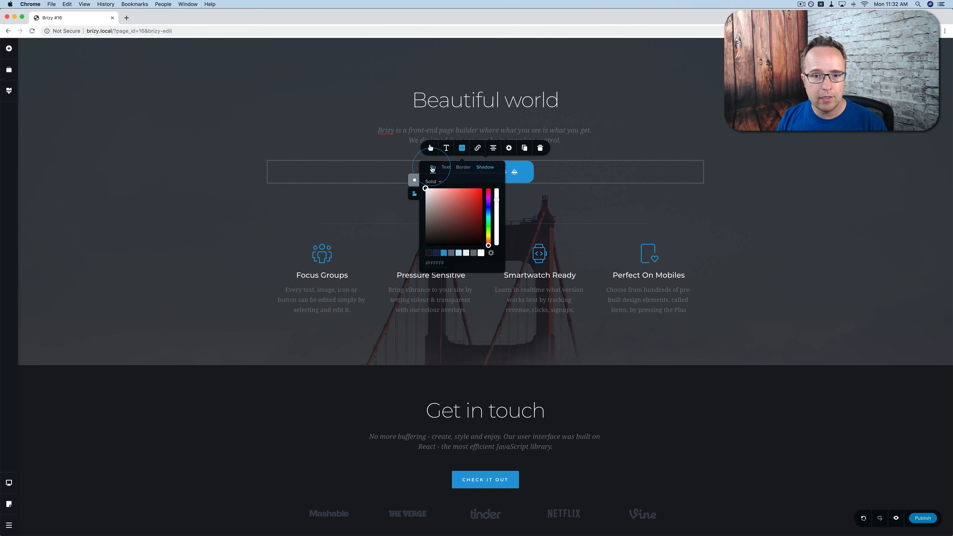
pyautogui.click(489, 198)
pyautogui.click(478, 198)
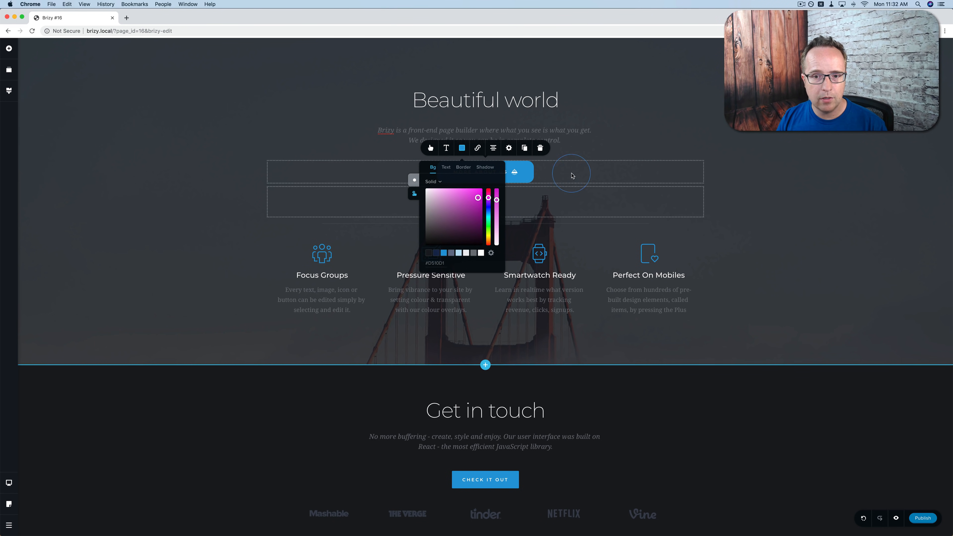
pyautogui.click(562, 182)
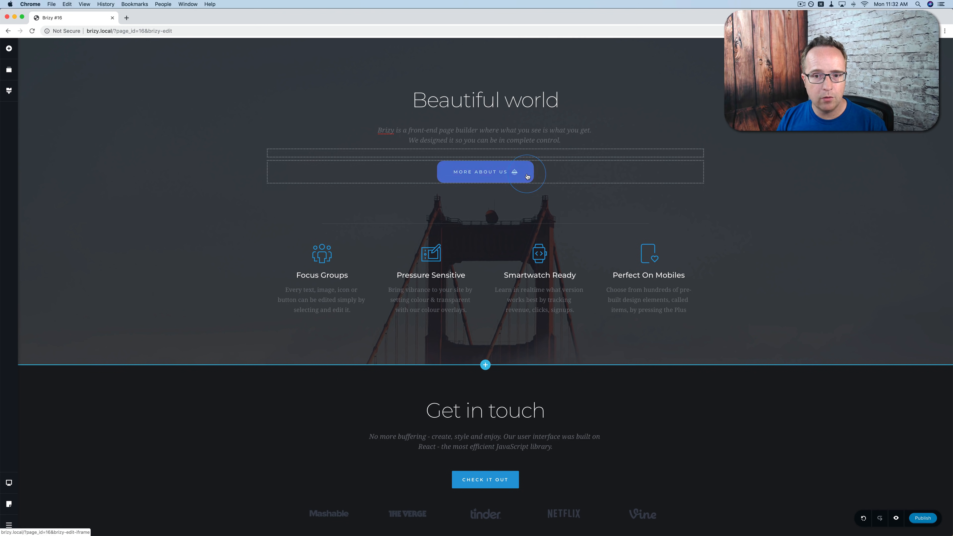
pyautogui.click(473, 149)
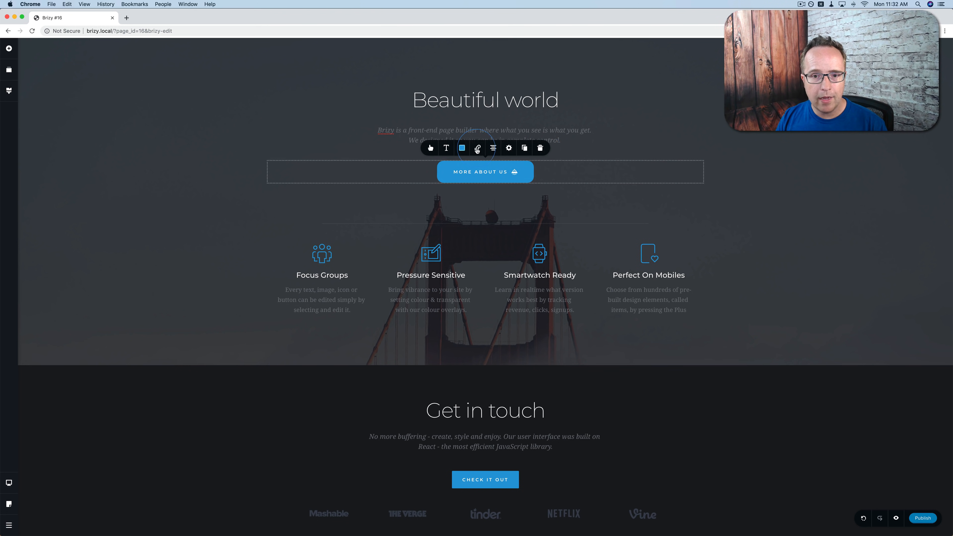
pyautogui.click(475, 149)
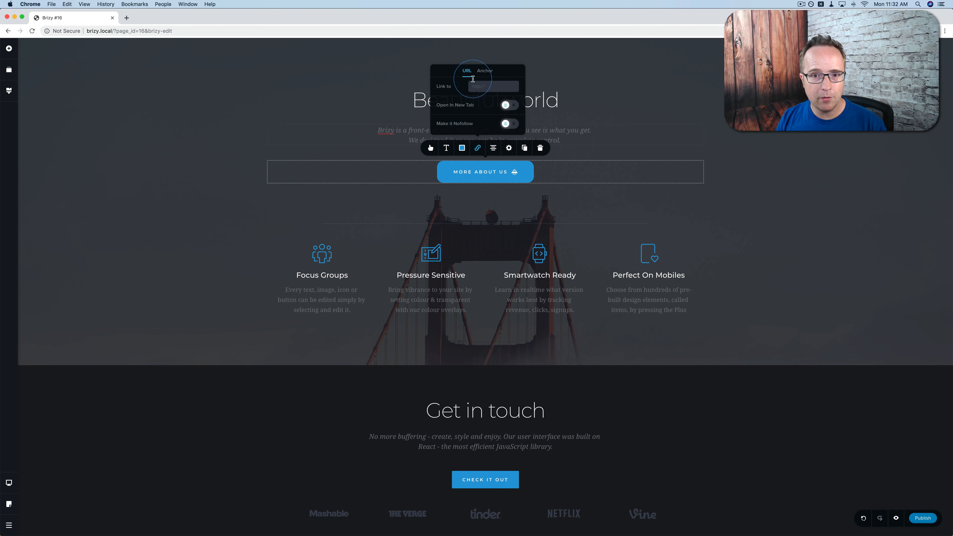
pyautogui.click(483, 71)
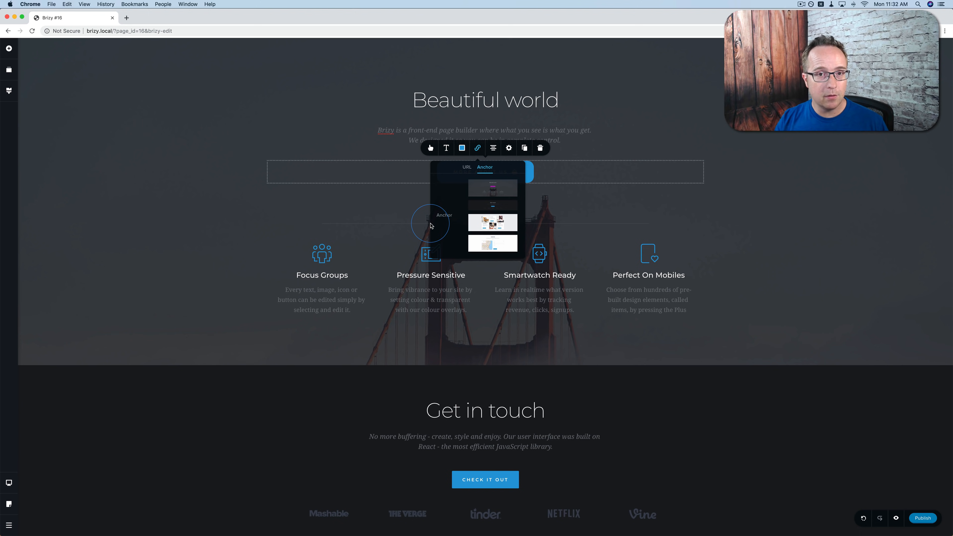
pyautogui.click(493, 149)
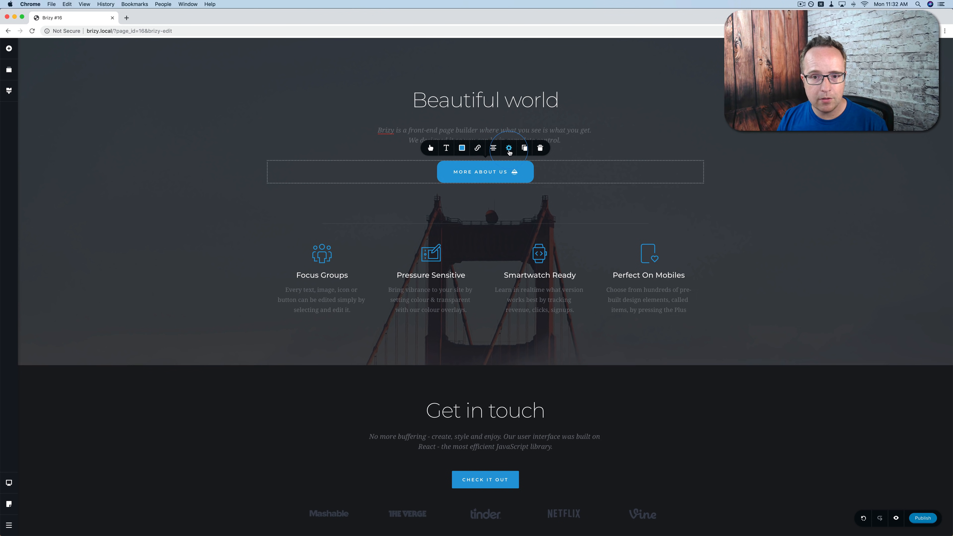
pyautogui.click(509, 150)
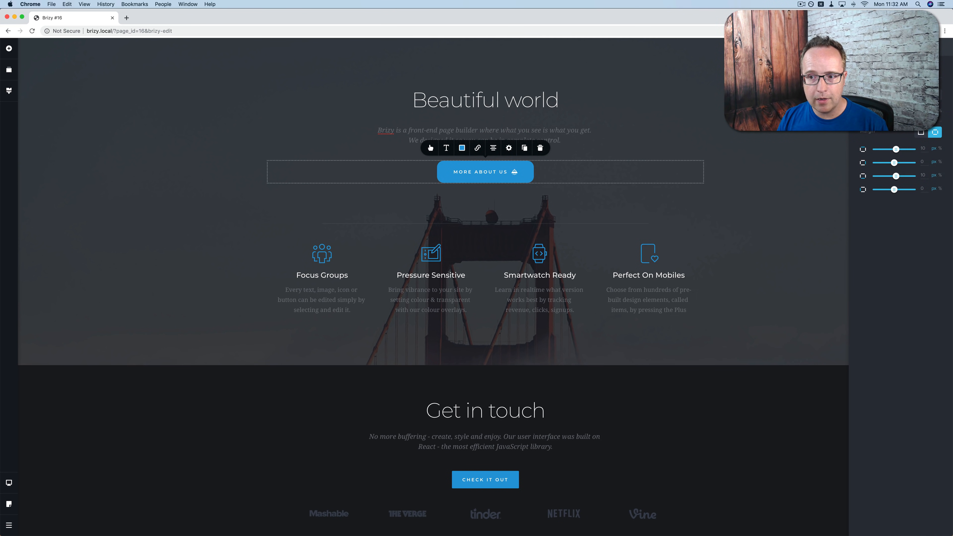
pyautogui.click(868, 148)
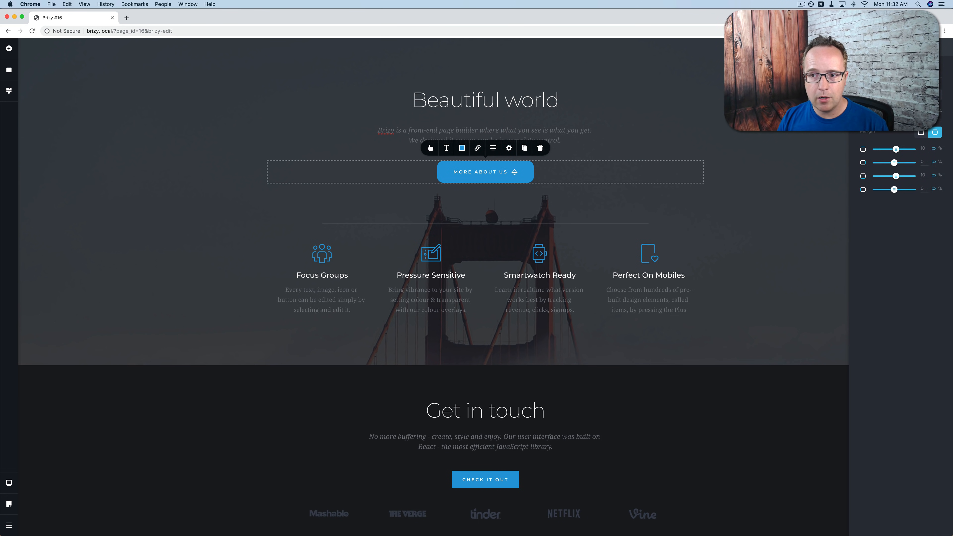
pyautogui.scroll(-5, 899, 169)
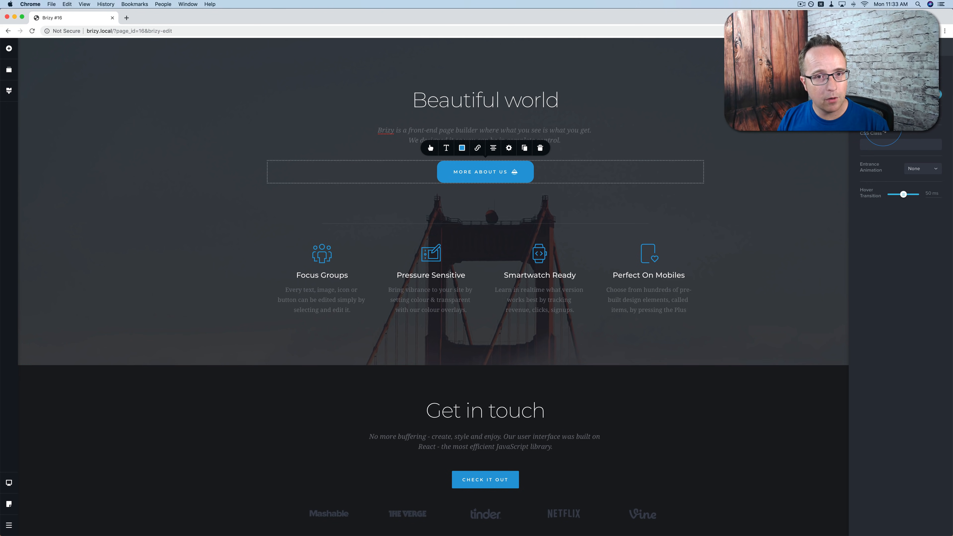
pyautogui.click(512, 171)
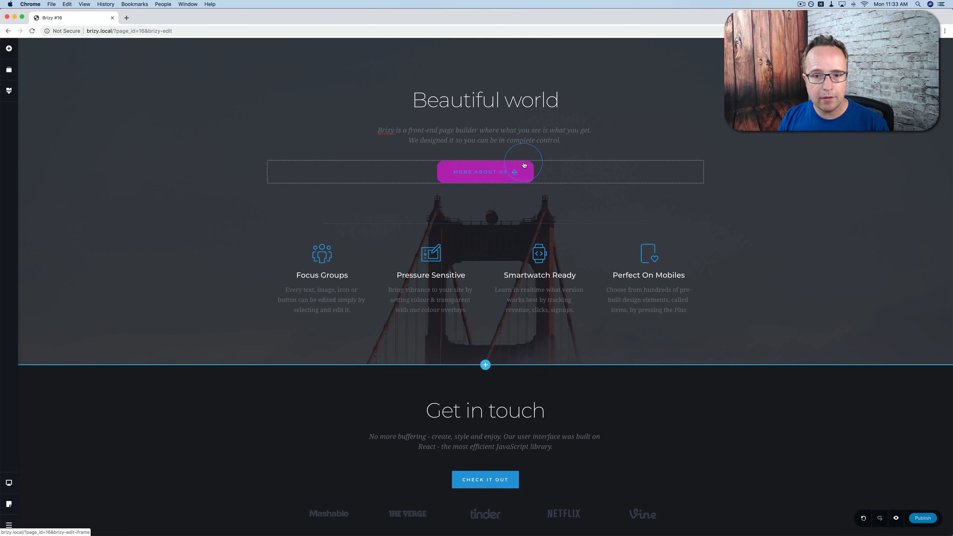
# Duplicate the MORE ABOUT US button into four buttons in a row.
pyautogui.click(525, 149)
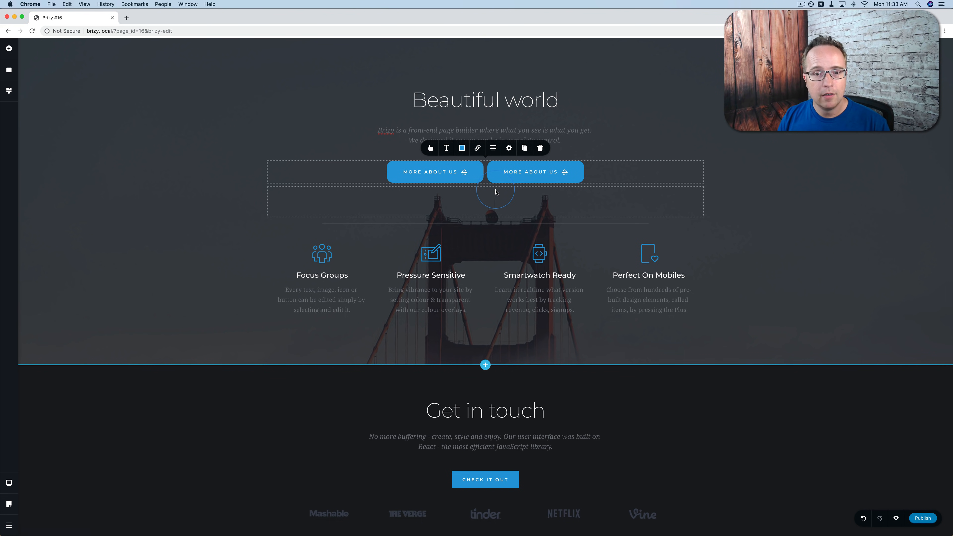
pyautogui.click(524, 147)
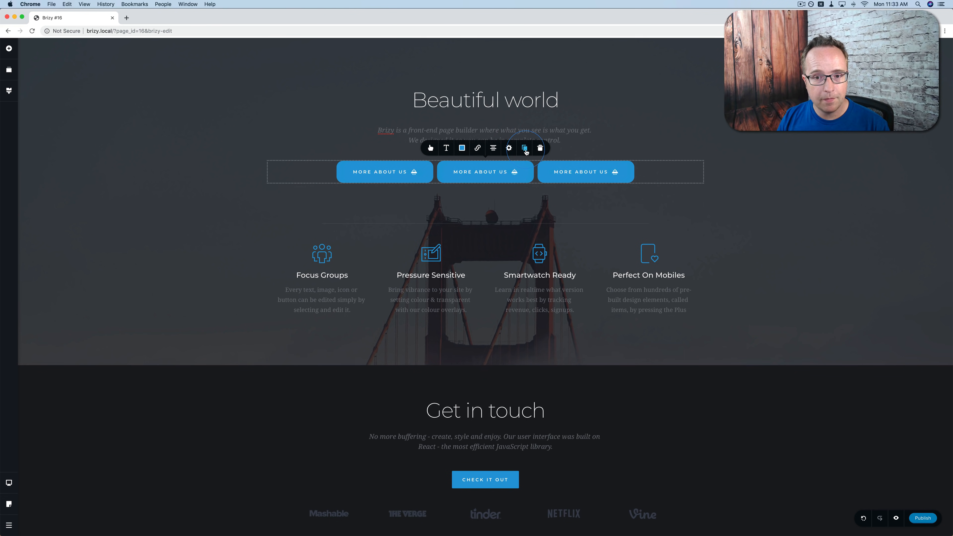
pyautogui.click(524, 148)
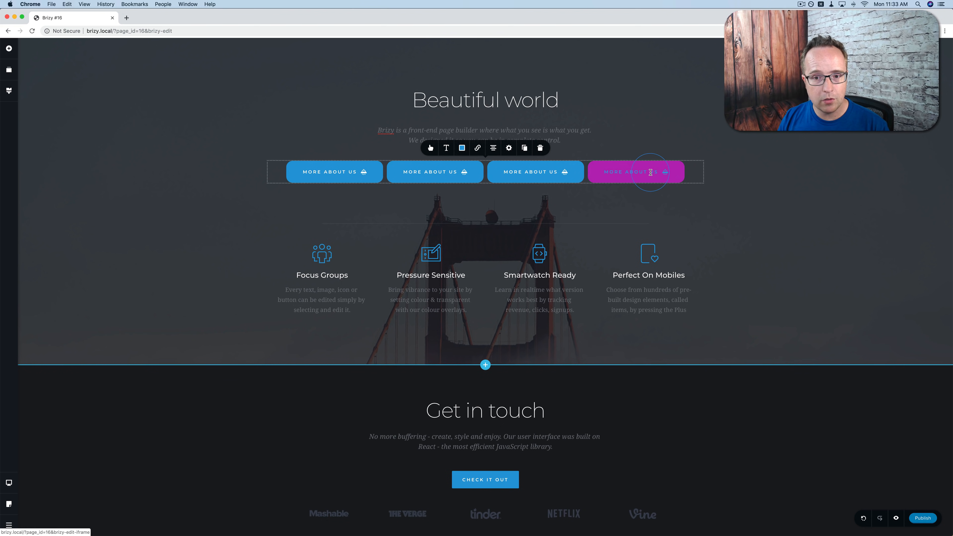
# Change the first button's background colour to green.
pyautogui.click(337, 172)
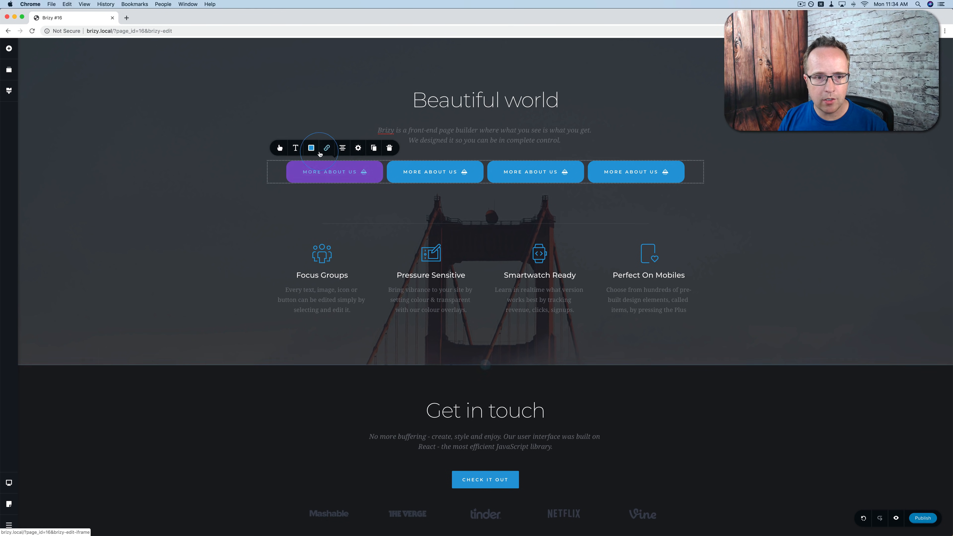
pyautogui.click(311, 148)
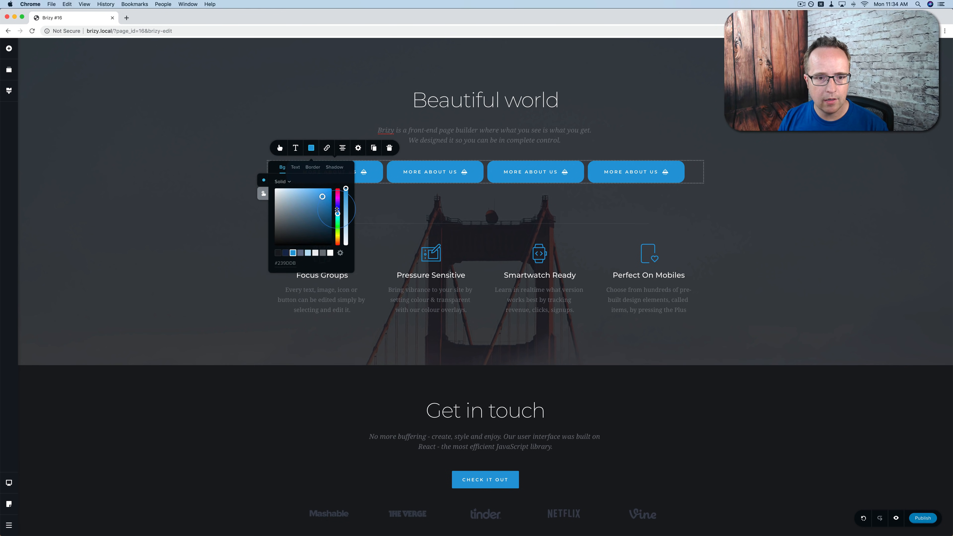
pyautogui.moveTo(337, 221); pyautogui.dragTo(337, 236)
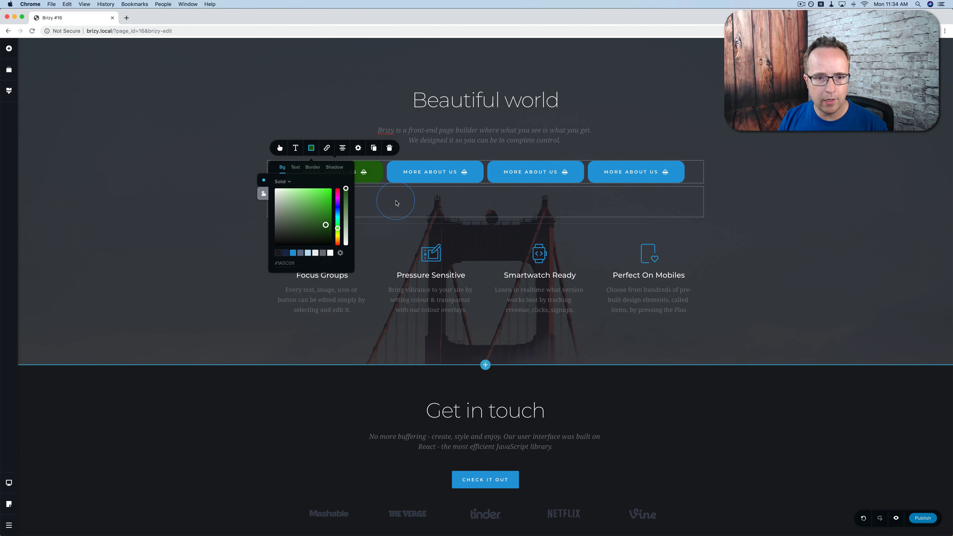
pyautogui.click(396, 203)
# Copy the first button's styles and paste them onto the third button.
pyautogui.click(328, 166)
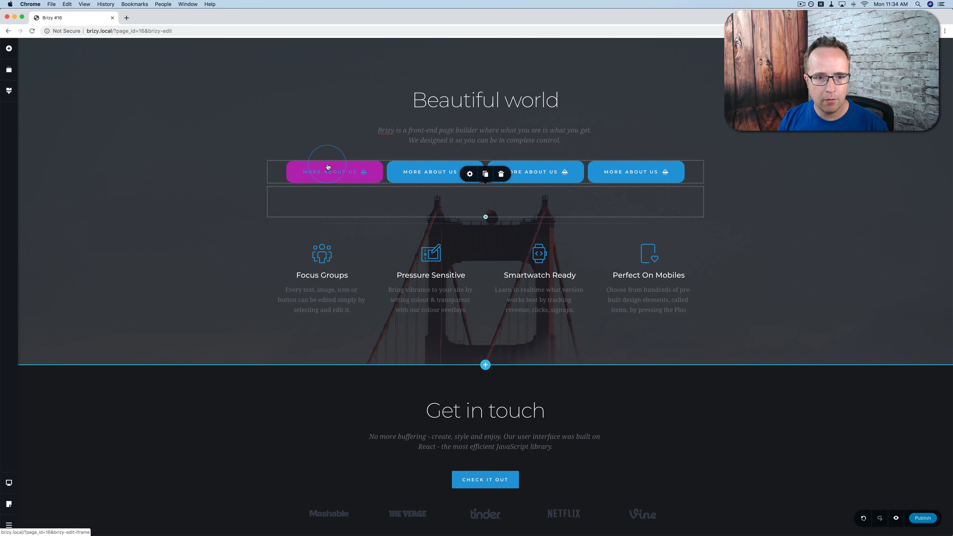
pyautogui.rightClick(328, 166)
pyautogui.click(356, 190)
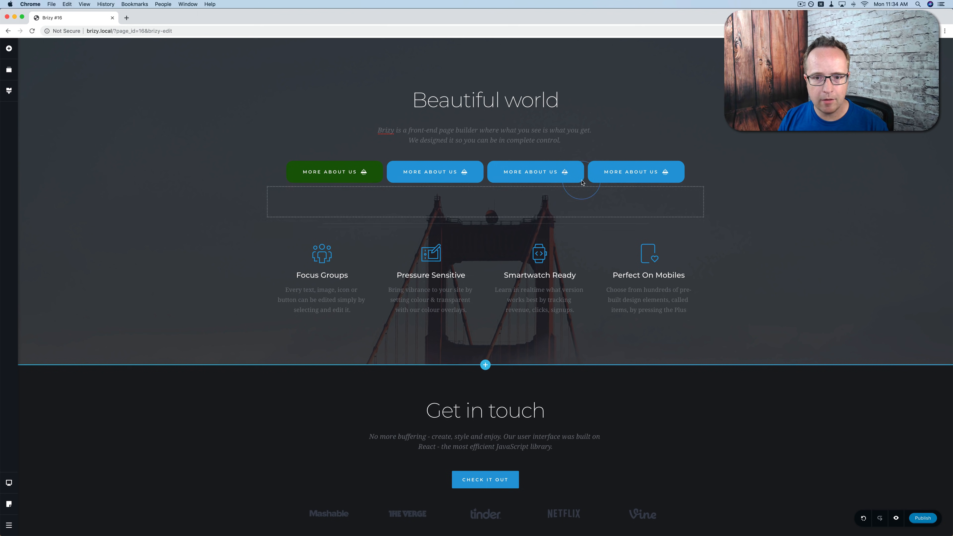
pyautogui.click(578, 170)
pyautogui.rightClick(577, 170)
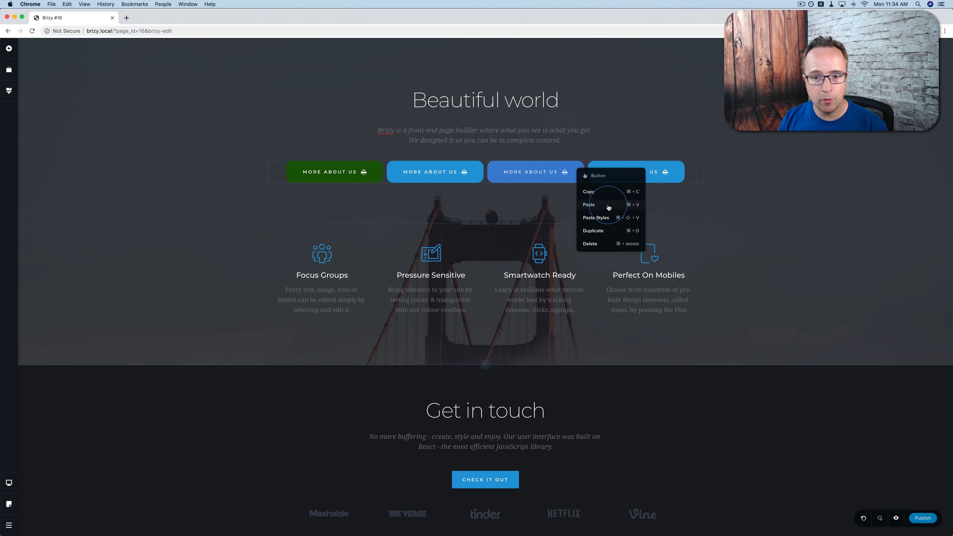
pyautogui.click(596, 217)
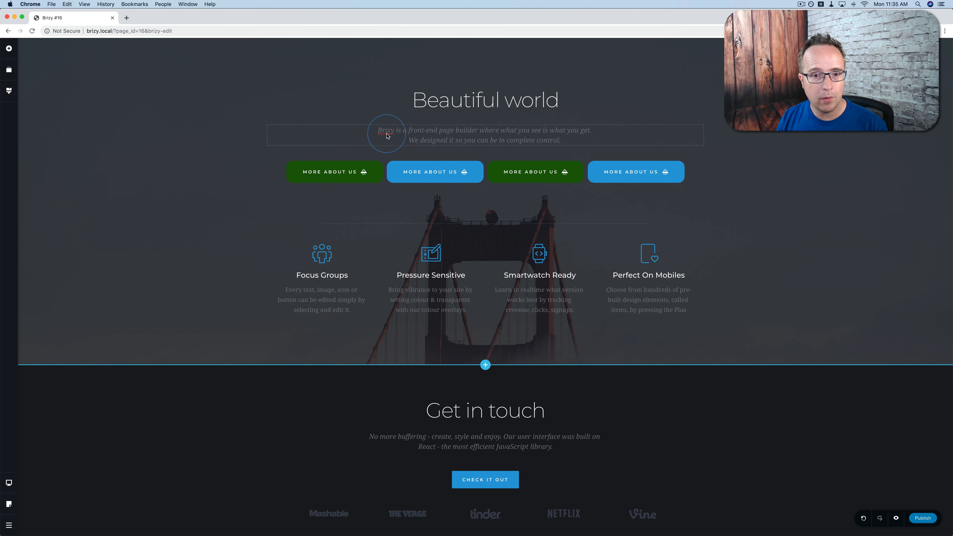
# Type 'sdfdsfdsfsdf' into the subtitle, view its Advanced settings, then close the sidebar.
pyautogui.click(413, 131)
pyautogui.write('sdfdsfdsfsdf')
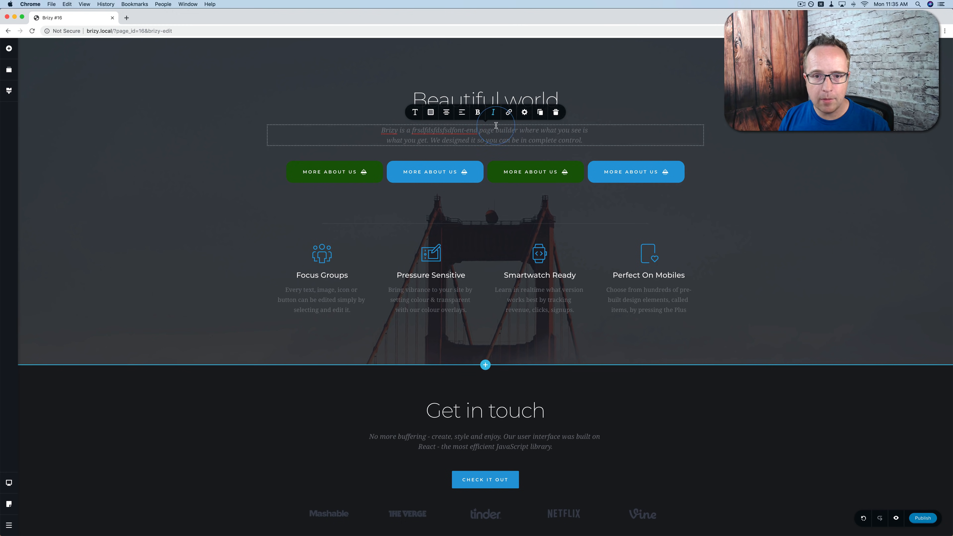
pyautogui.click(524, 112)
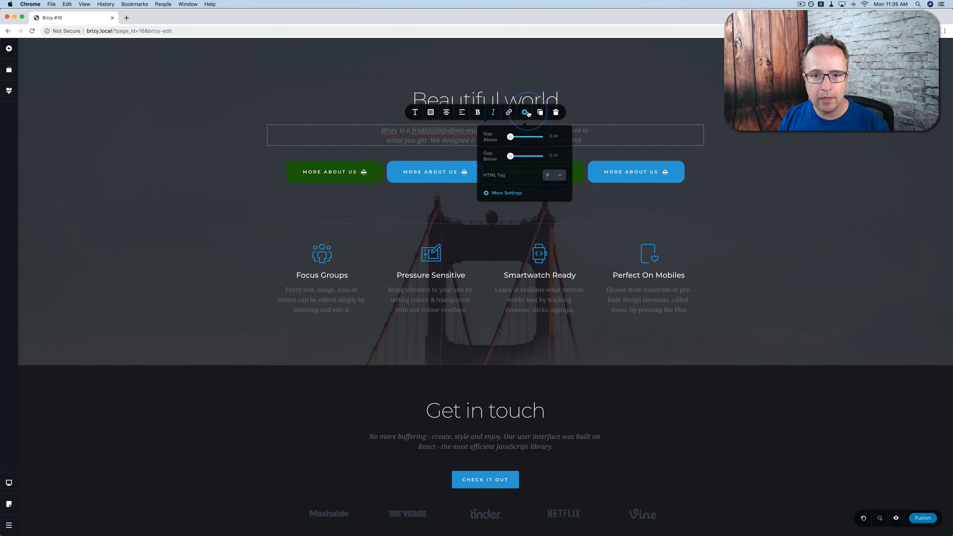
pyautogui.click(505, 193)
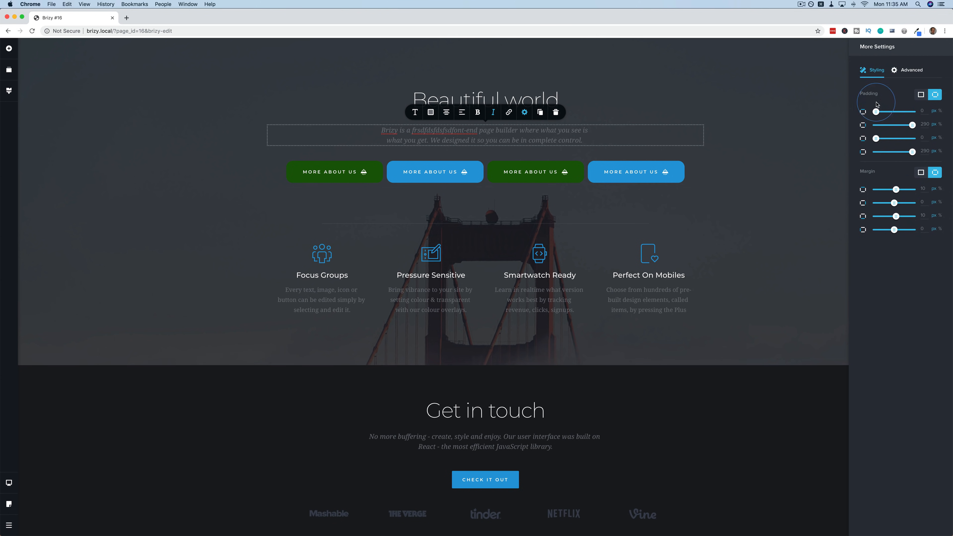
pyautogui.click(911, 70)
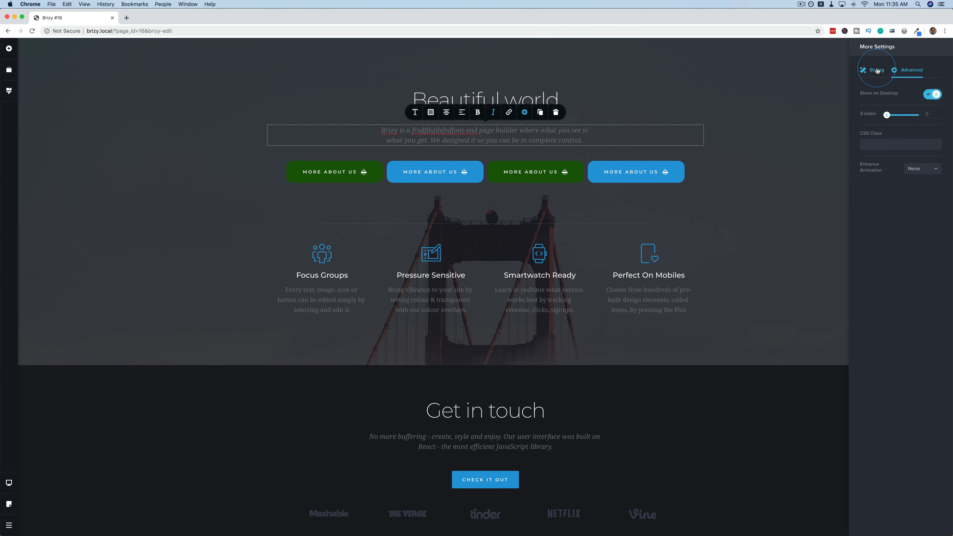
pyautogui.click(727, 122)
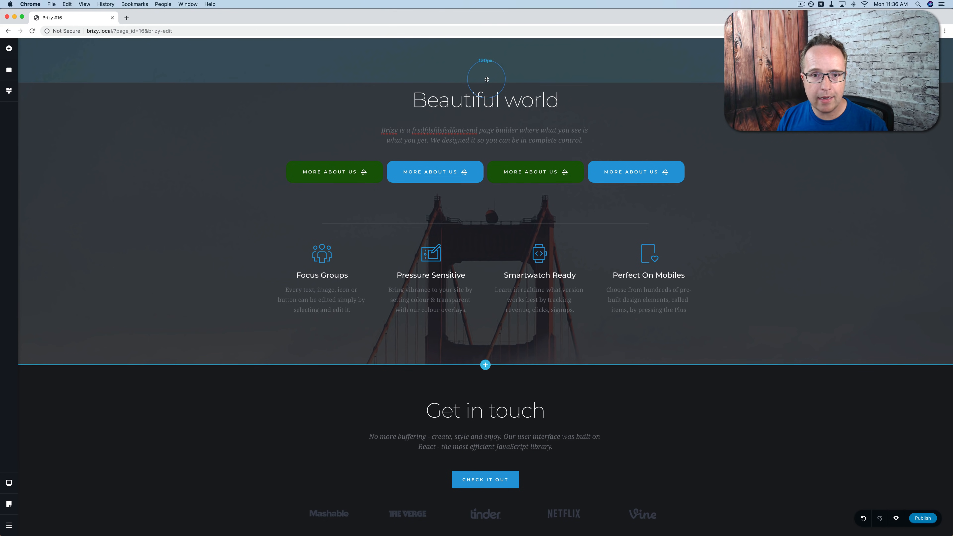
# Drag the top padding handle up to 106px and the bottom handle down to 194px.
pyautogui.moveTo(485, 82)
pyautogui.mouseDown()
pyautogui.moveTo(492, 42)
pyautogui.moveTo(487, 132)
pyautogui.moveTo(487, 68)
pyautogui.mouseUp()
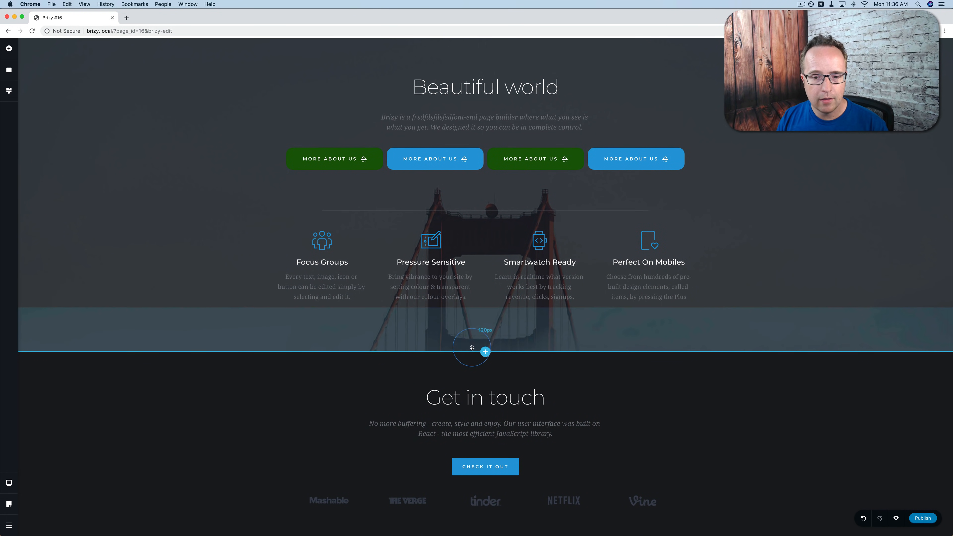
pyautogui.moveTo(478, 311); pyautogui.dragTo(474, 344)
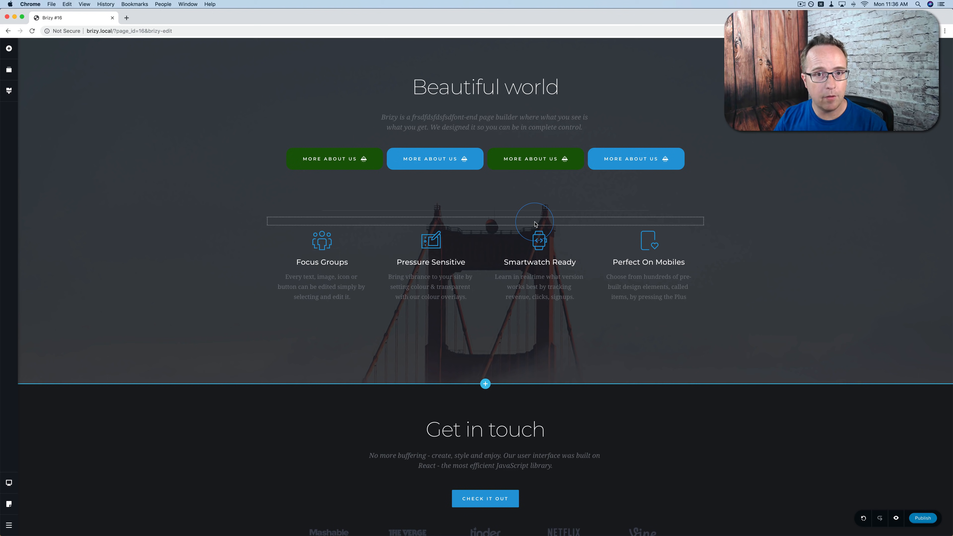
# Reposition the focal point of the bridge photo in the section background.
pyautogui.moveTo(925, 71)
pyautogui.click(850, 62)
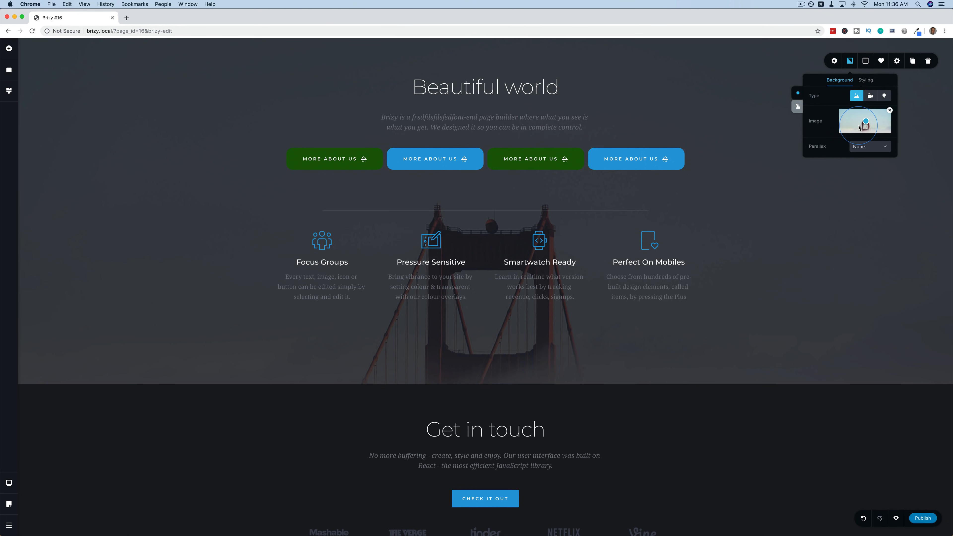
pyautogui.moveTo(865, 125)
pyautogui.mouseDown()
pyautogui.moveTo(848, 109)
pyautogui.moveTo(830, 114)
pyautogui.moveTo(872, 119)
pyautogui.mouseUp()
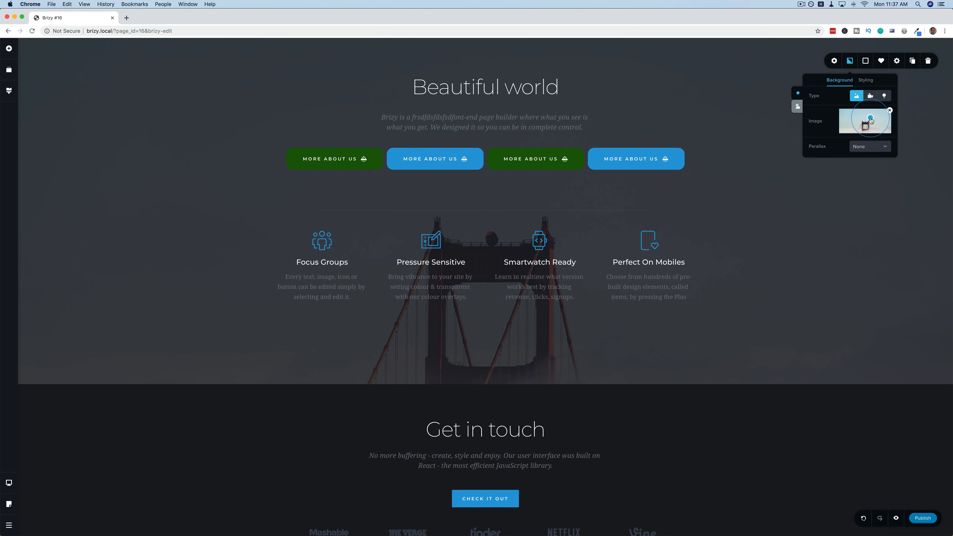
pyautogui.moveTo(869, 122); pyautogui.dragTo(893, 126)
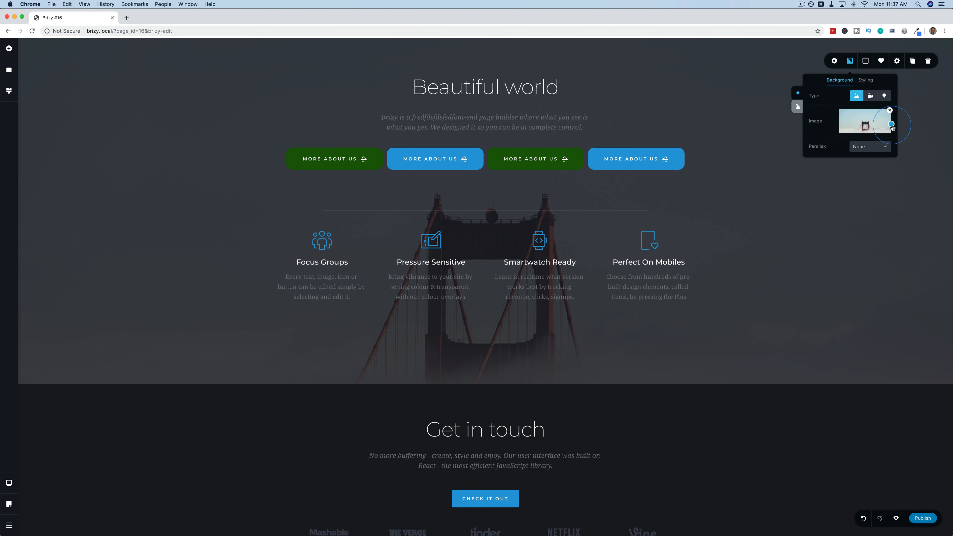
pyautogui.moveTo(891, 128); pyautogui.dragTo(874, 127)
pyautogui.moveTo(865, 124)
pyautogui.mouseDown()
pyautogui.moveTo(877, 123)
pyautogui.moveTo(853, 122)
pyautogui.mouseUp()
# Try Video and Map background types, then return to Image with parallax None.
pyautogui.click(868, 98)
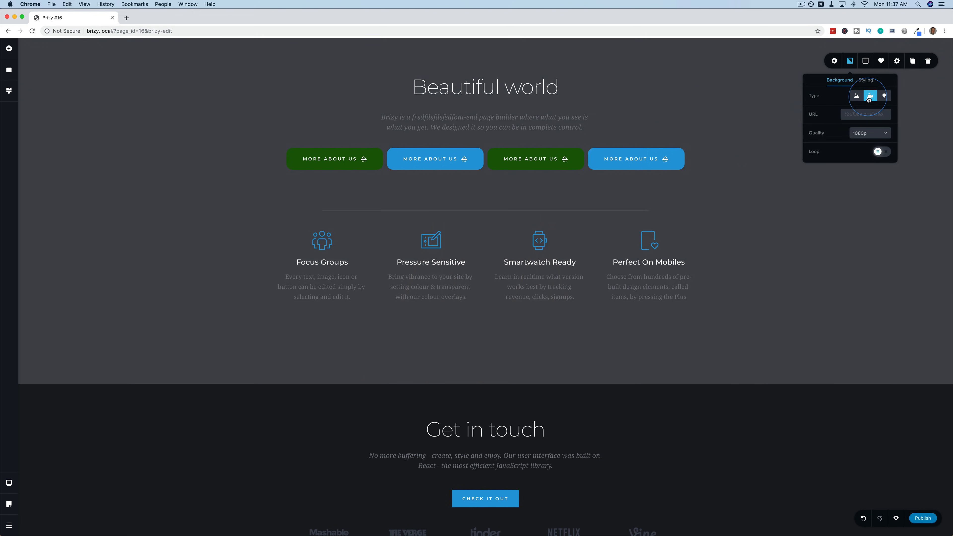
pyautogui.click(884, 96)
pyautogui.click(718, 242)
pyautogui.click(920, 149)
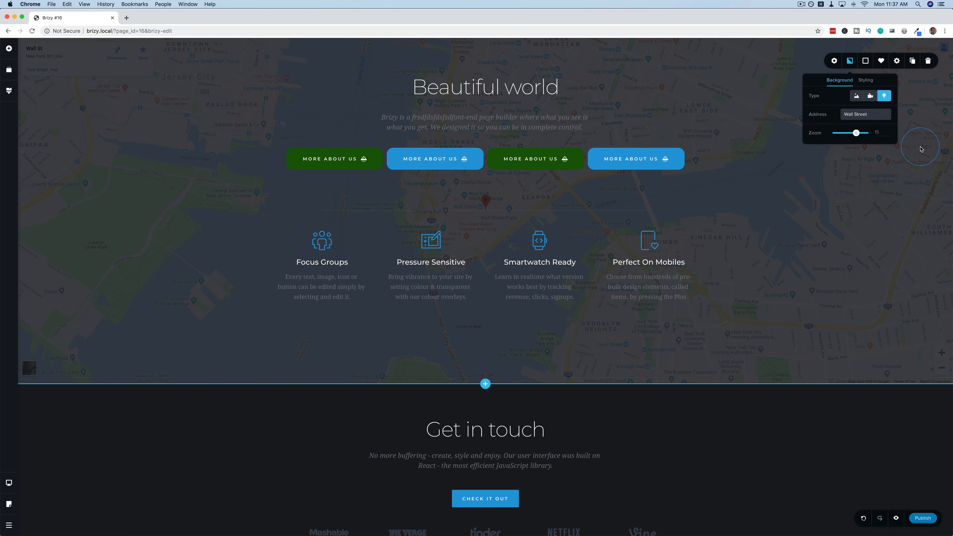
pyautogui.scroll(-1, 759, 214)
pyautogui.scroll(1, 759, 213)
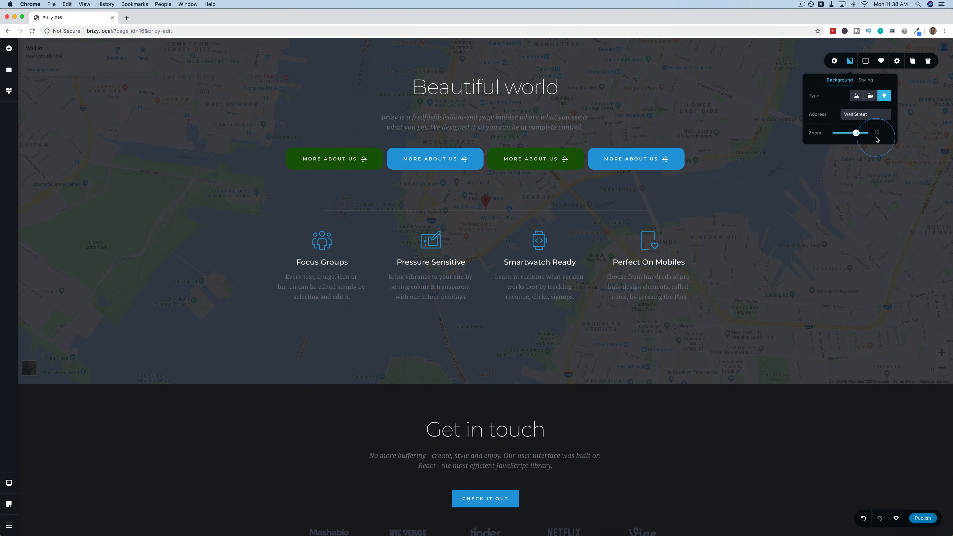
pyautogui.click(857, 98)
pyautogui.click(872, 149)
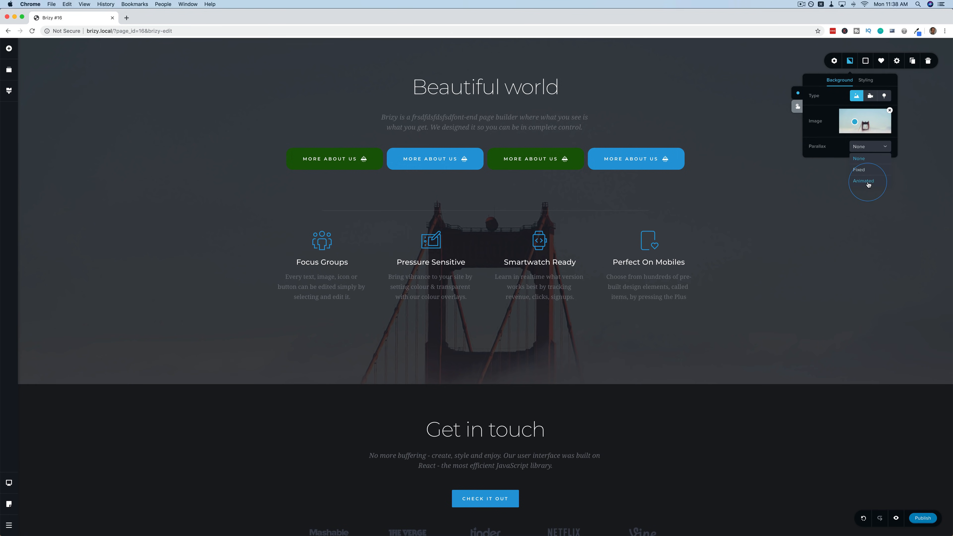
# Try Fixed and then Animated parallax on the section's bridge background.
pyautogui.click(860, 171)
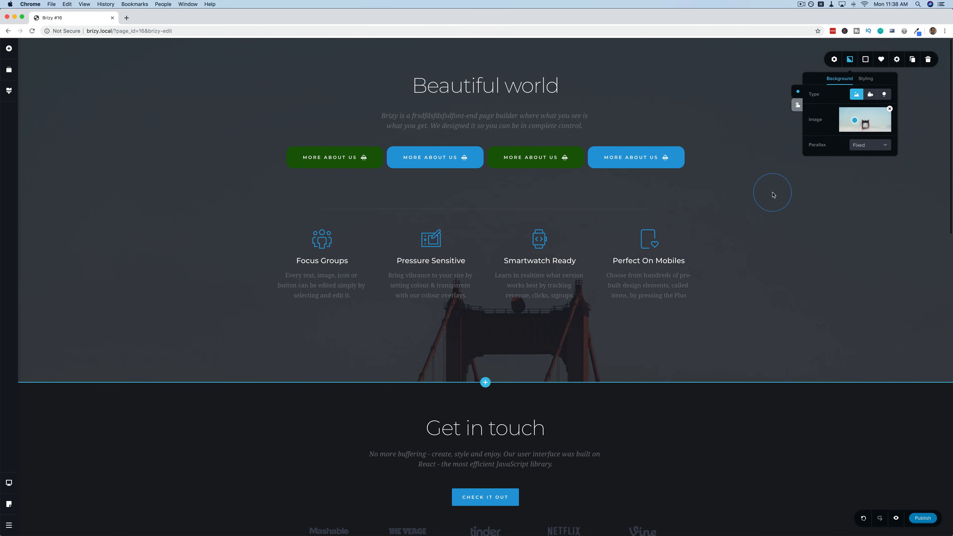
pyautogui.scroll(-5, 772, 194)
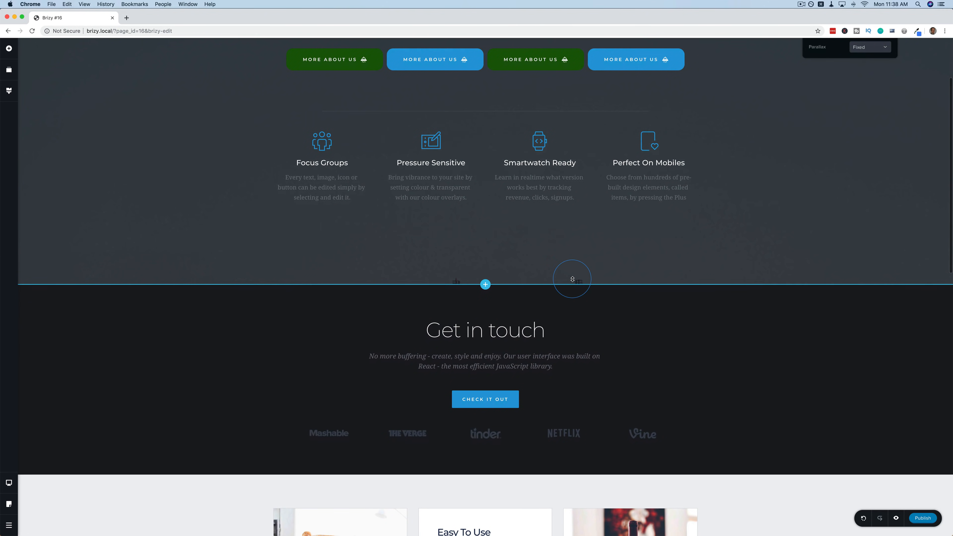
pyautogui.scroll(5, 568, 281)
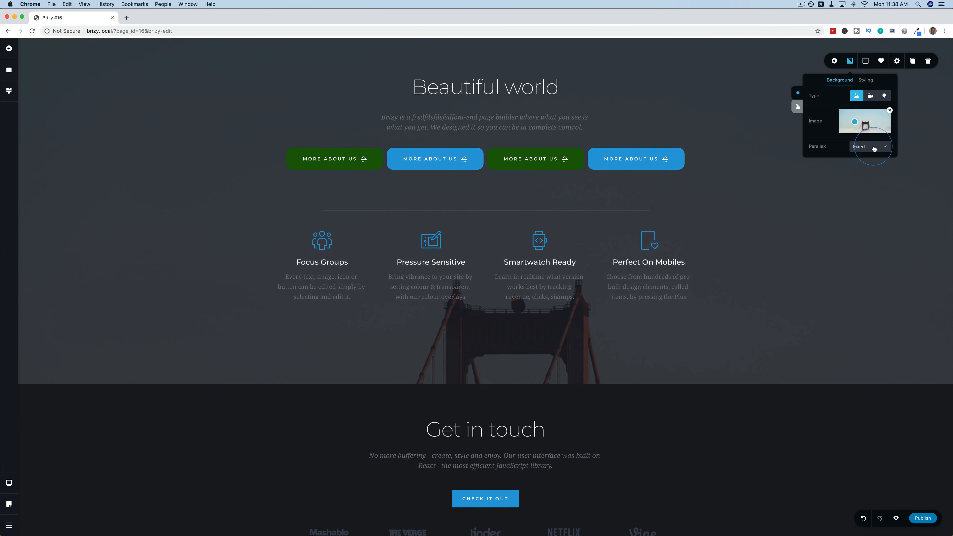
pyautogui.click(873, 148)
pyautogui.click(861, 182)
# Review the animated effect, then set the background parallax back to None.
pyautogui.scroll(-1, 724, 246)
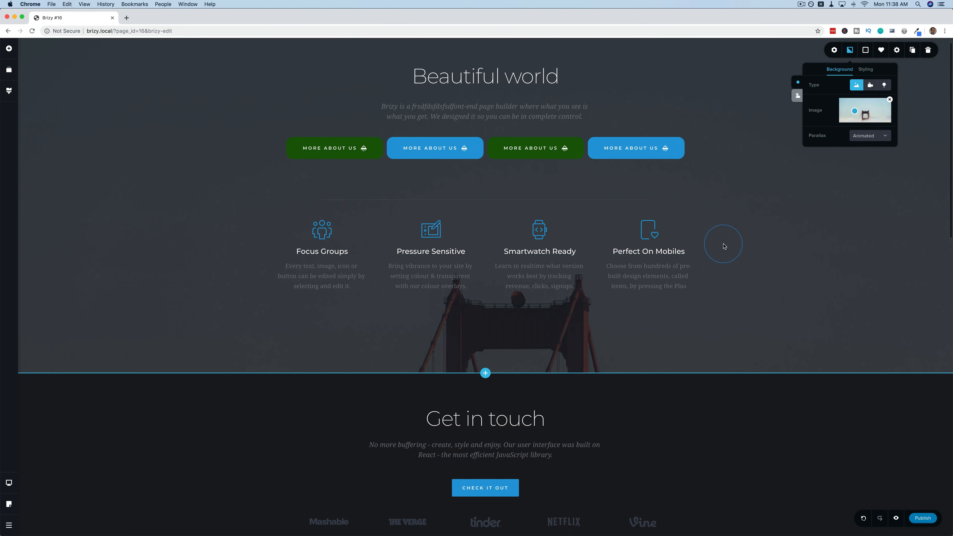
pyautogui.scroll(-2, 723, 246)
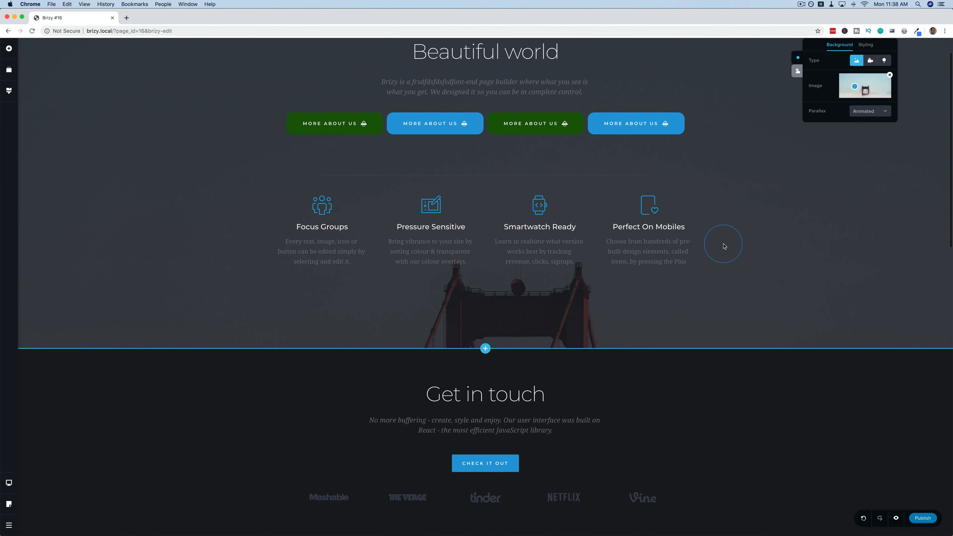
pyautogui.scroll(-4, 724, 246)
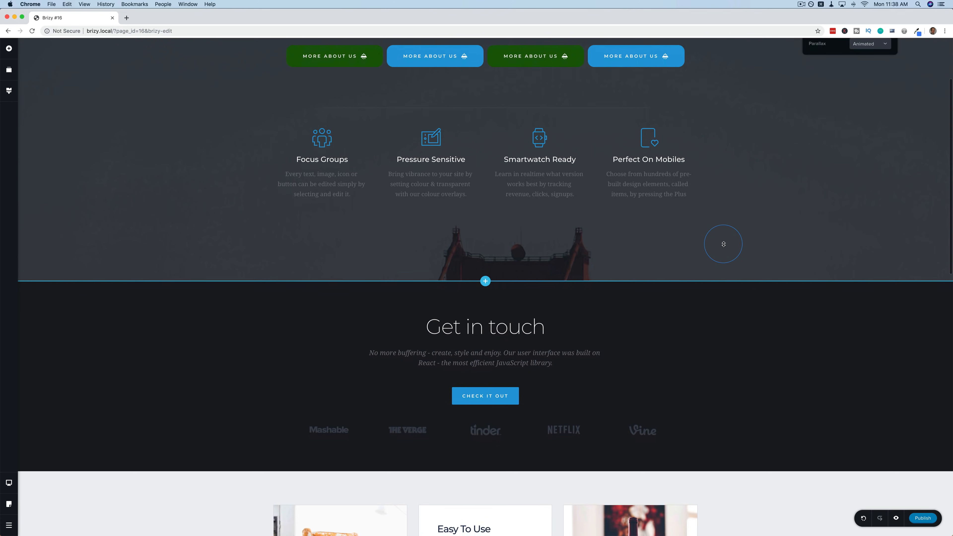
pyautogui.scroll(7, 597, 216)
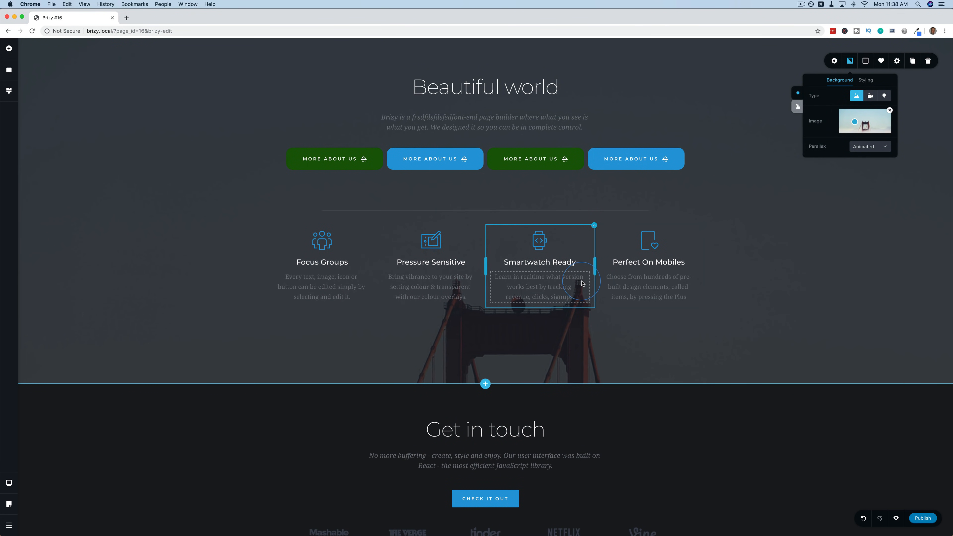
pyautogui.scroll(-4, 579, 282)
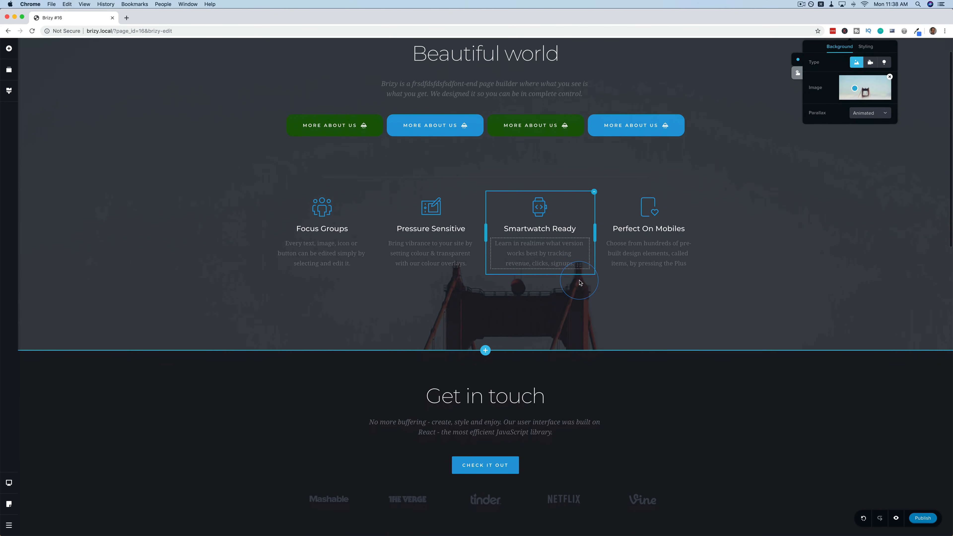
pyautogui.scroll(-3, 579, 280)
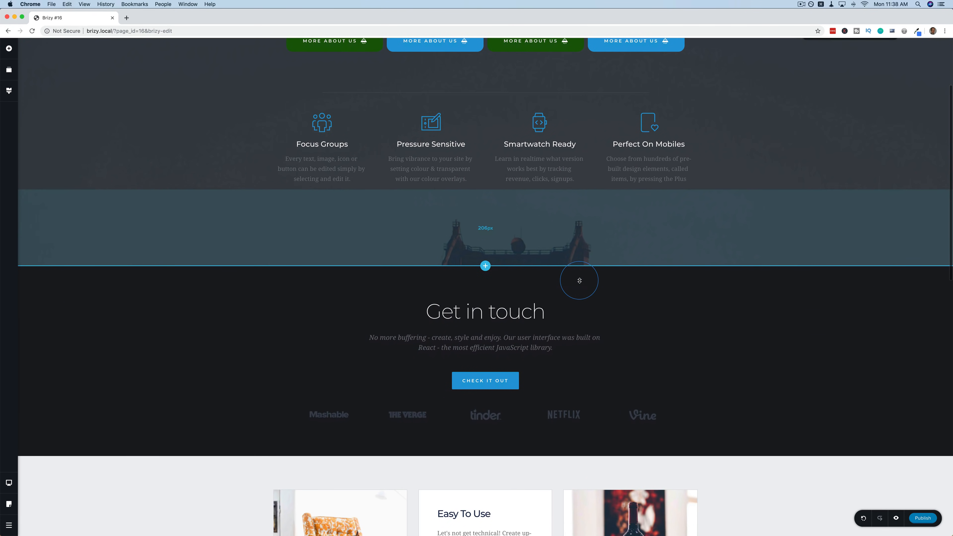
pyautogui.scroll(2, 580, 280)
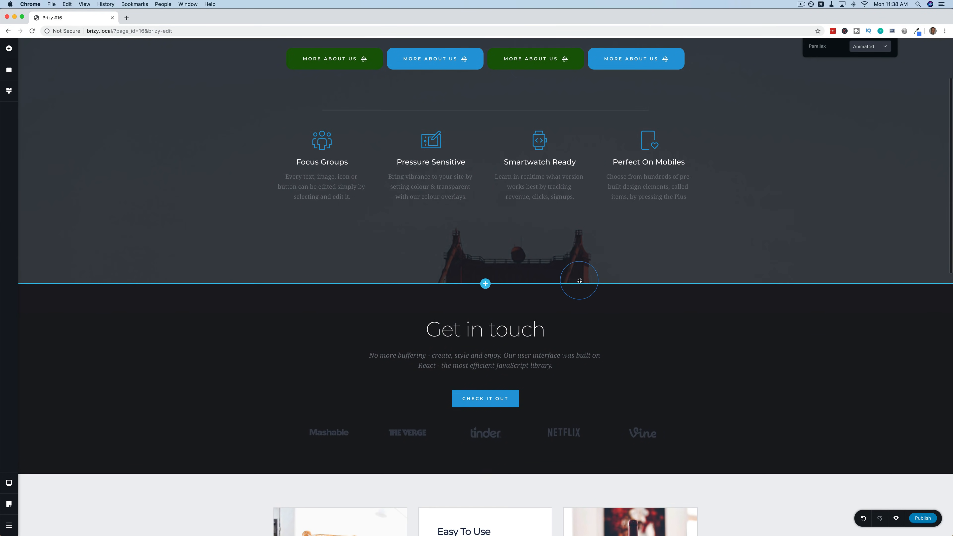
pyautogui.scroll(5, 580, 281)
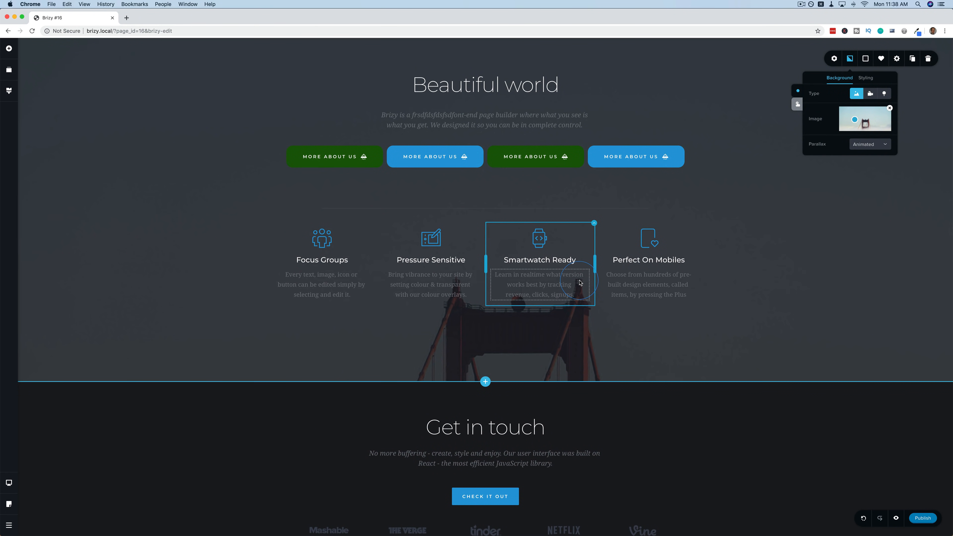
pyautogui.click(865, 150)
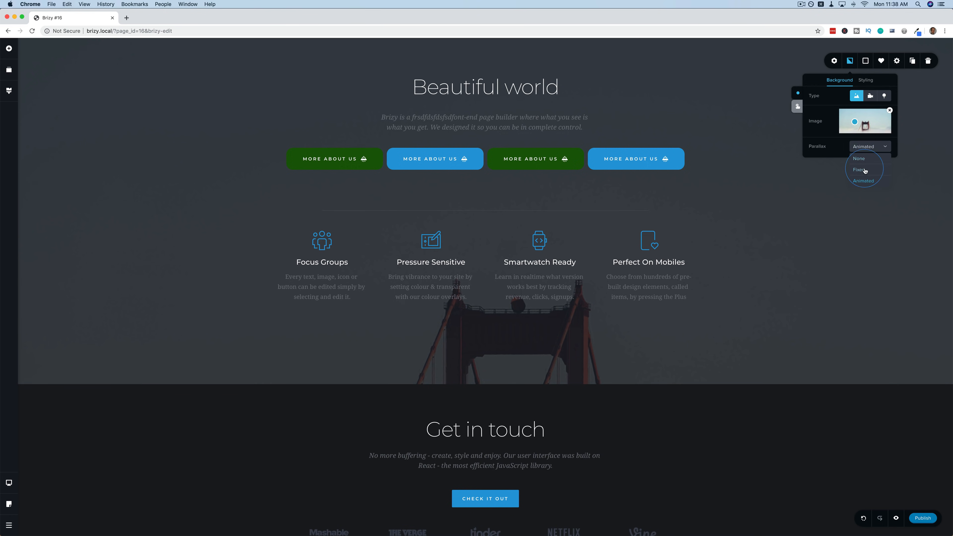
pyautogui.click(864, 171)
pyautogui.click(811, 87)
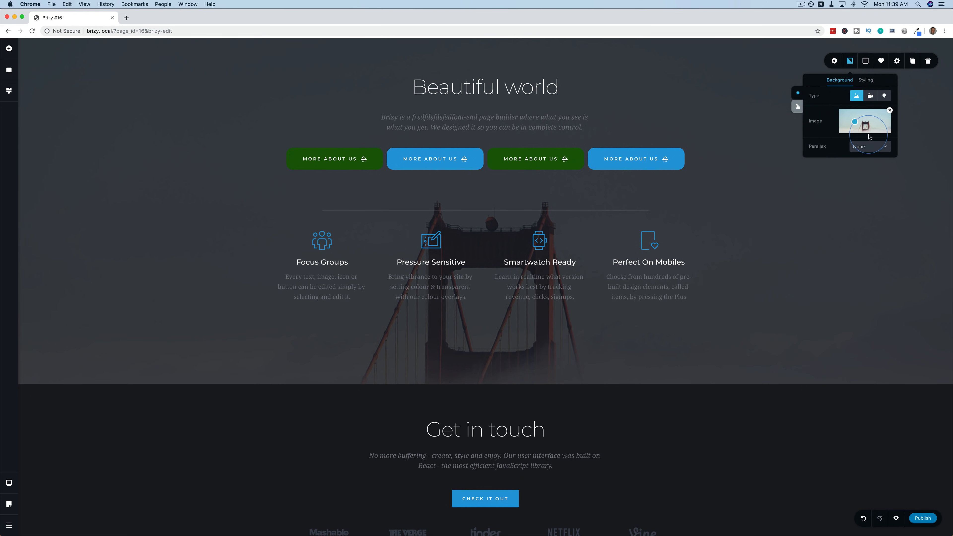
# Drag the hover-state focal point down and right on the bridge image, then return to normal.
pyautogui.click(797, 106)
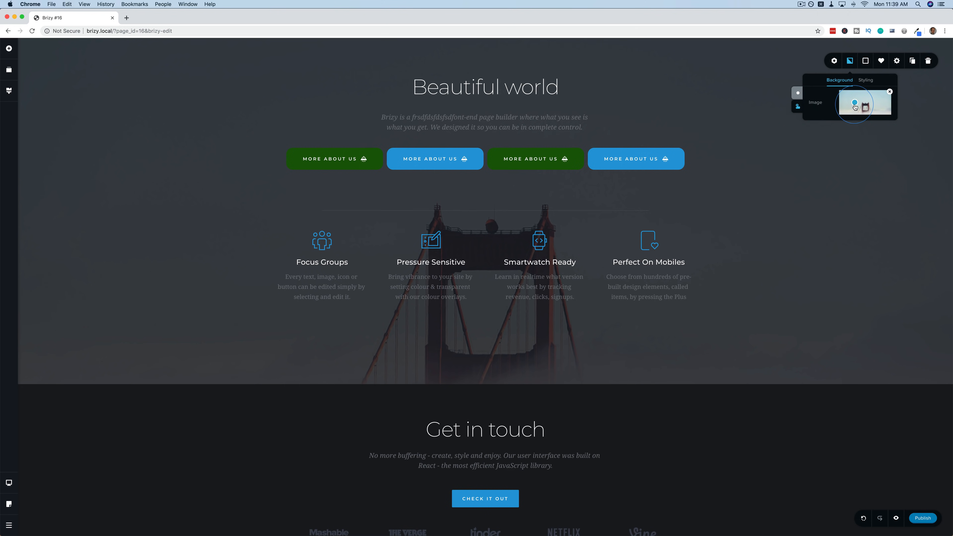
pyautogui.moveTo(854, 105); pyautogui.dragTo(865, 114)
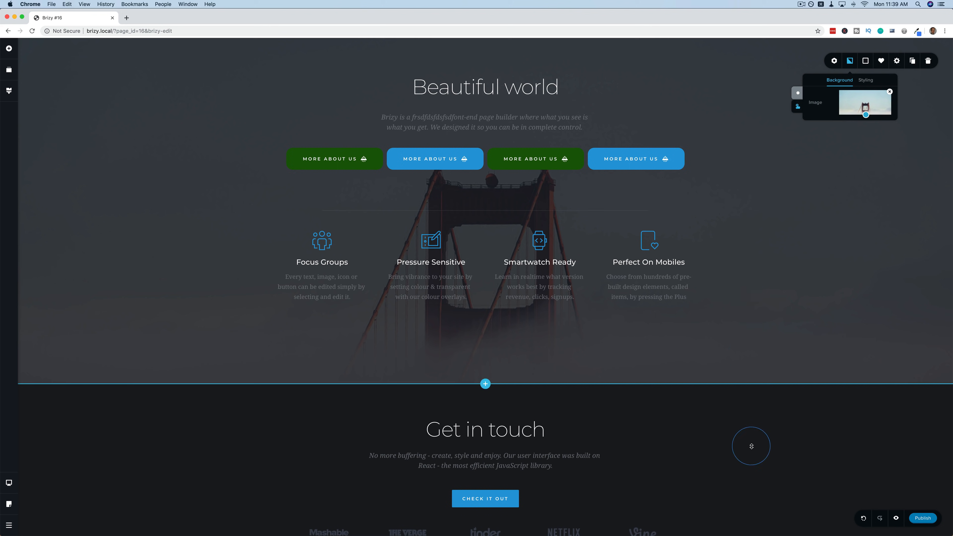
pyautogui.click(797, 93)
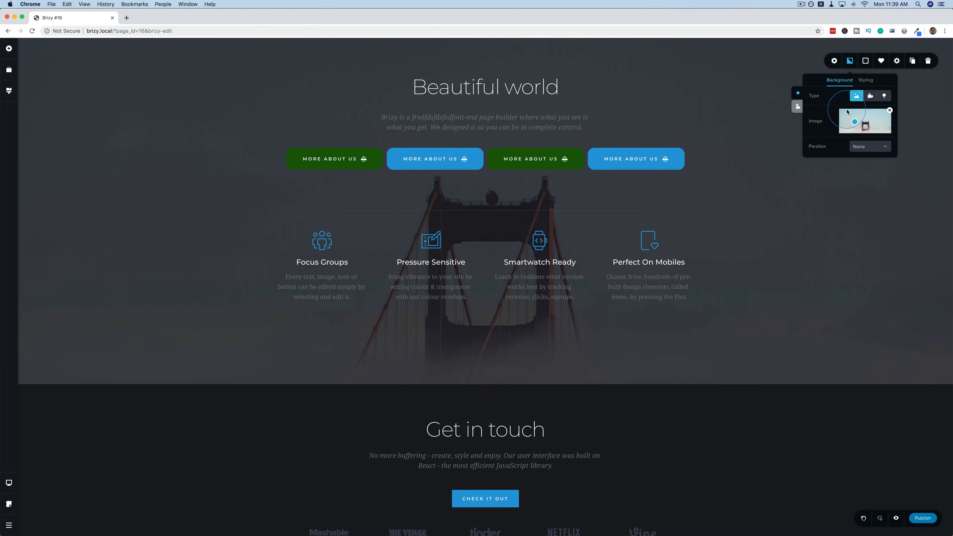
pyautogui.click(800, 90)
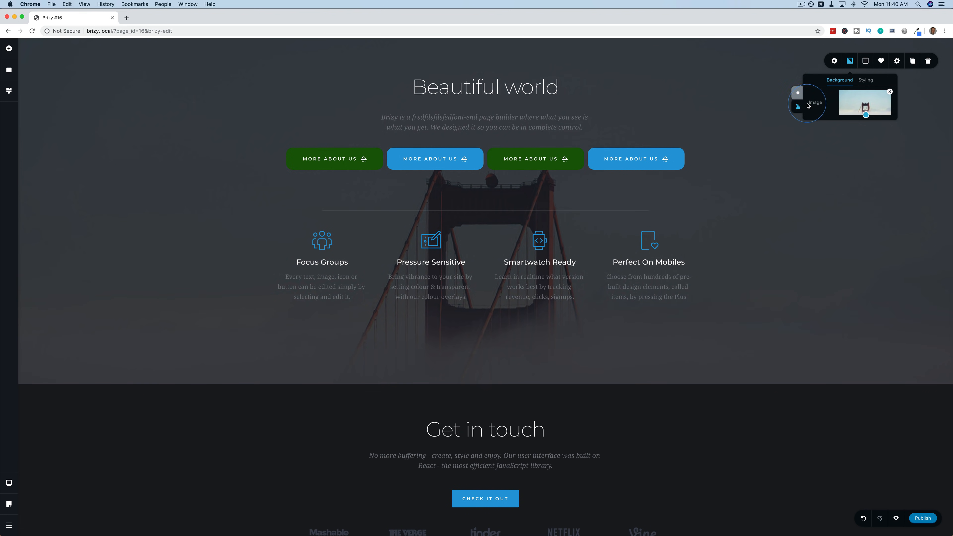
pyautogui.click(797, 106)
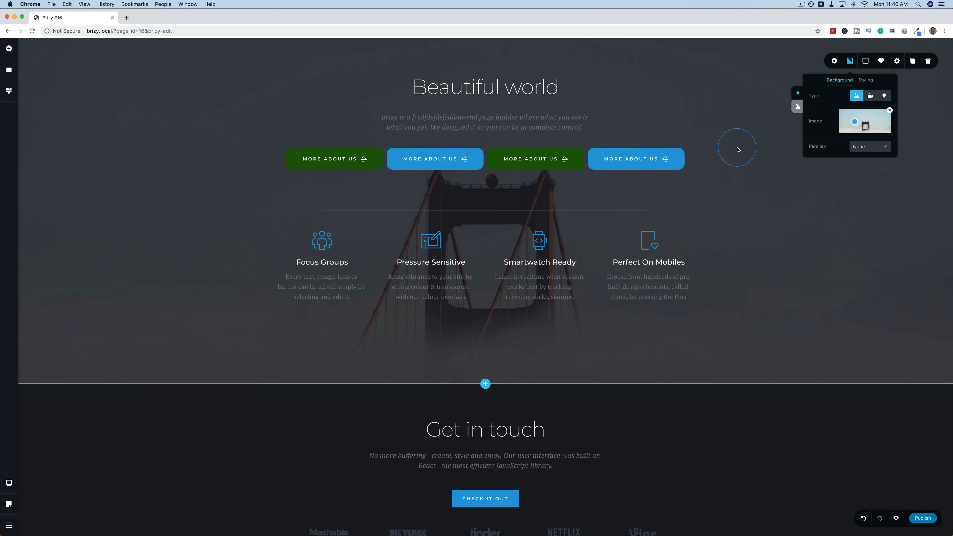
# Turn the Beautiful world section into a slider and move to its second slide.
pyautogui.click(833, 62)
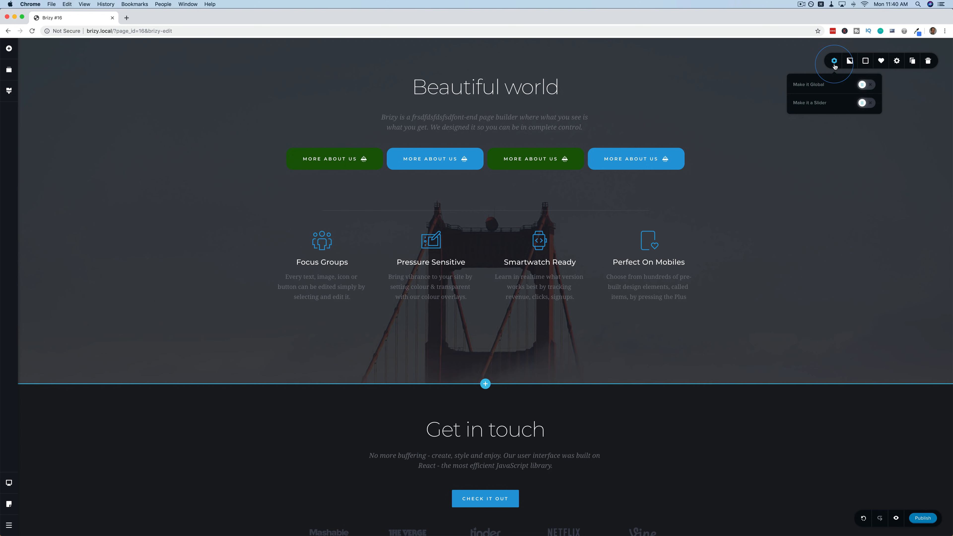
pyautogui.click(864, 105)
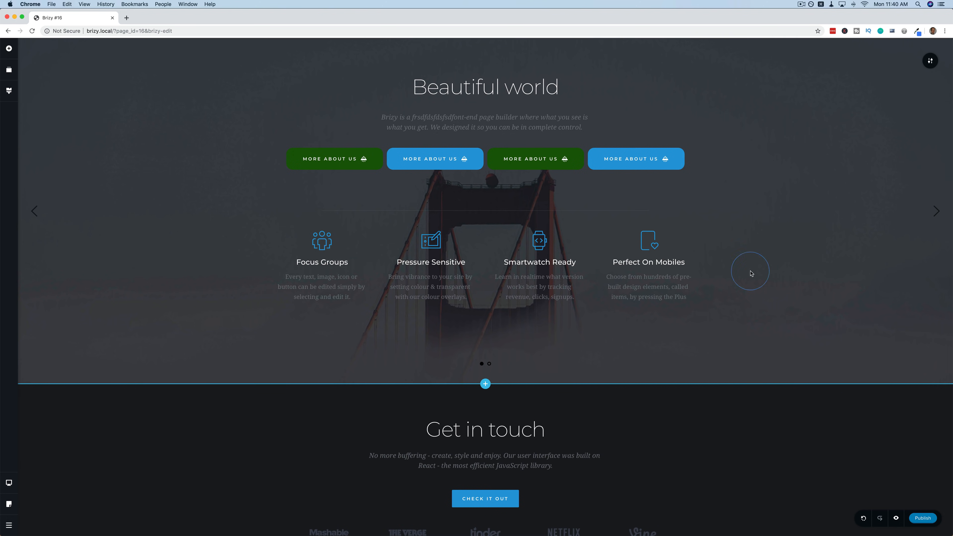
pyautogui.click(489, 364)
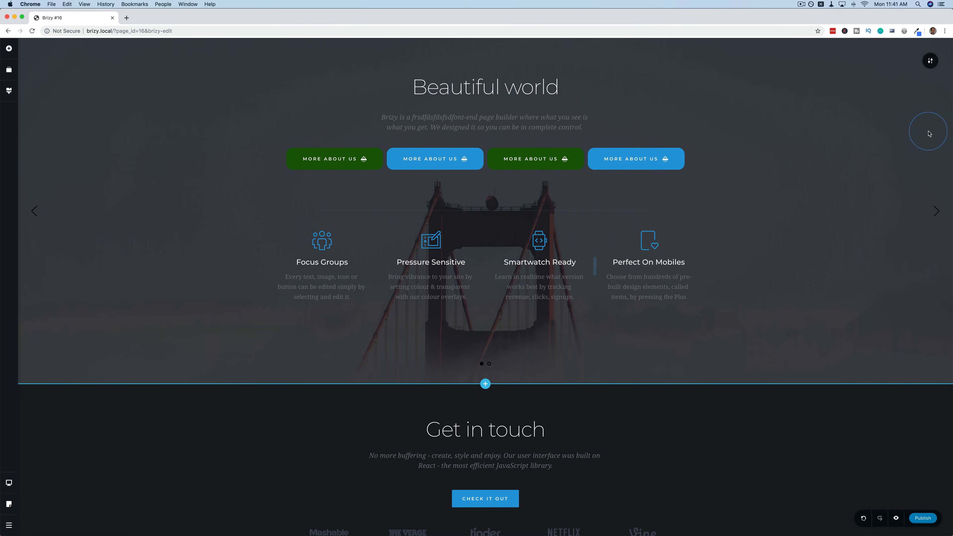
pyautogui.click(935, 212)
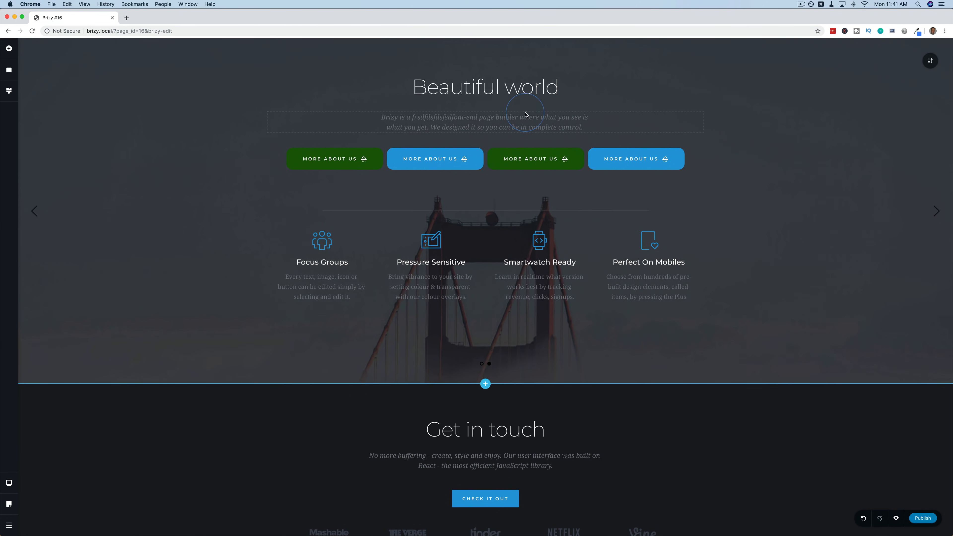
# Replace the second slide's heading with 'What a Bridge!'.
pyautogui.click(506, 92)
pyautogui.tripleClick(506, 92)
pyautogui.write('What a Bridge!')
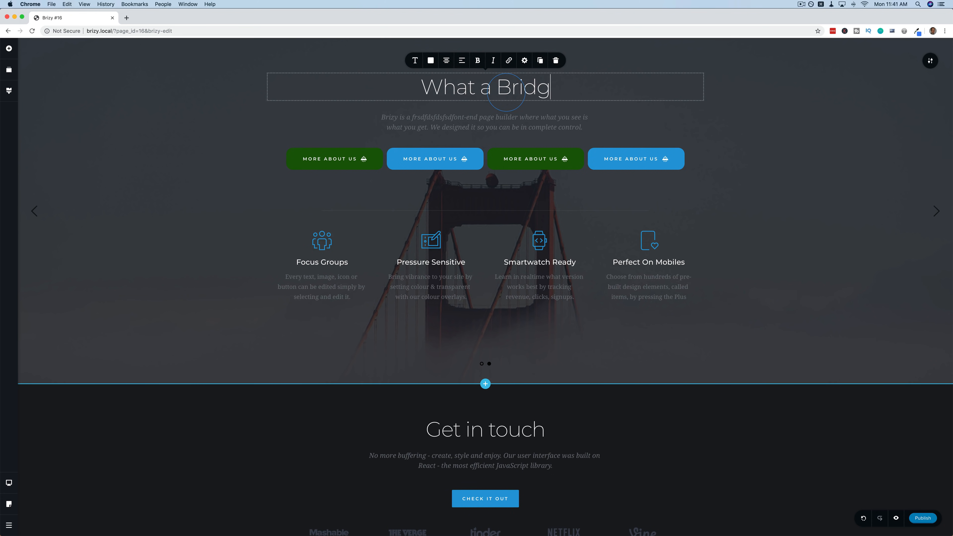
pyautogui.click(852, 205)
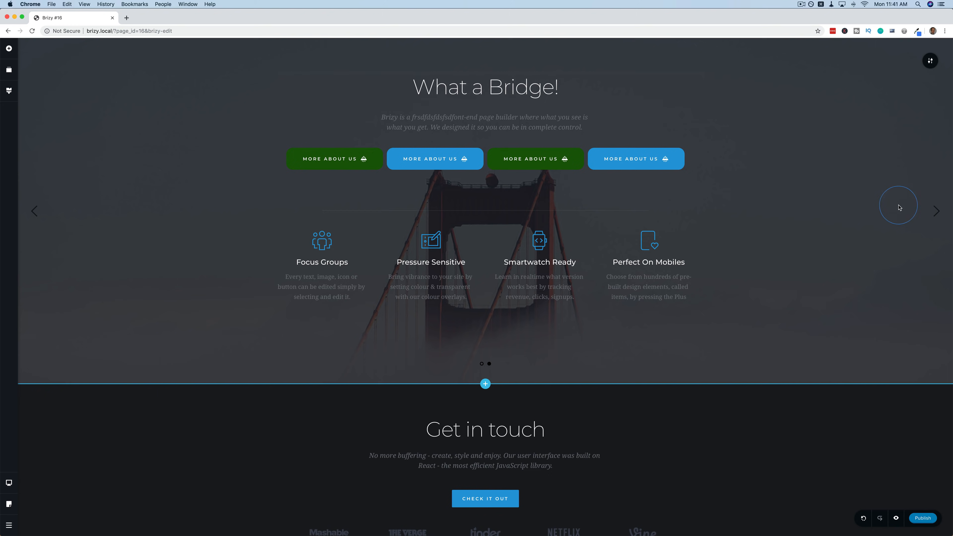
pyautogui.click(935, 212)
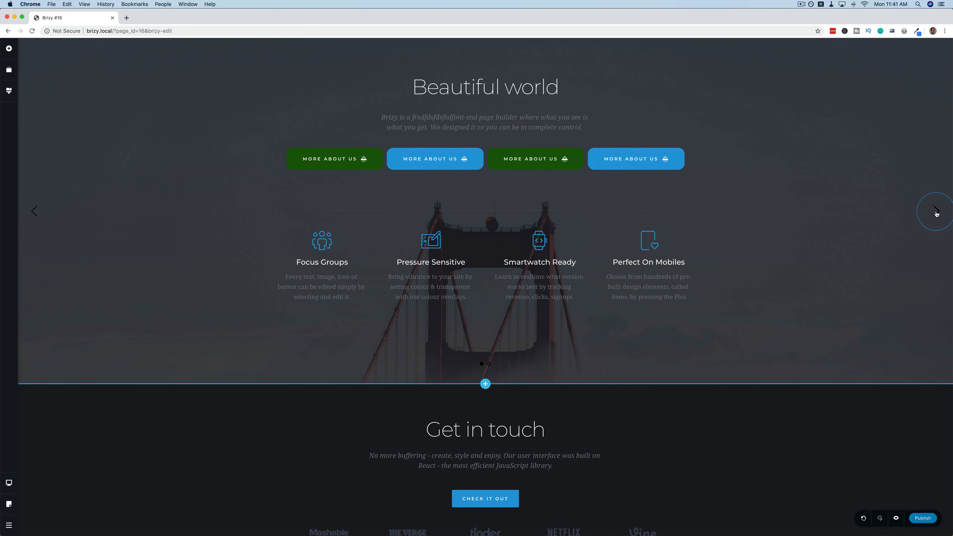
pyautogui.click(935, 212)
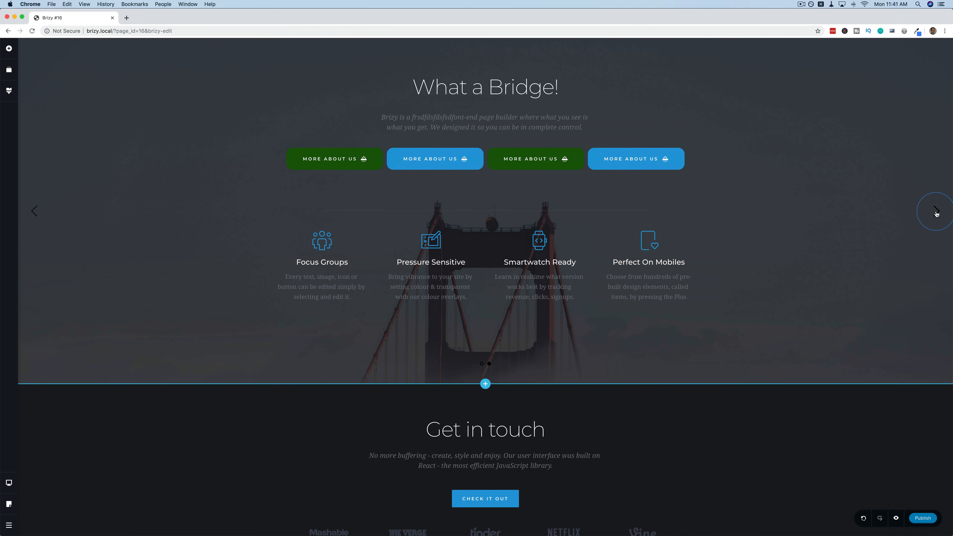
pyautogui.click(930, 64)
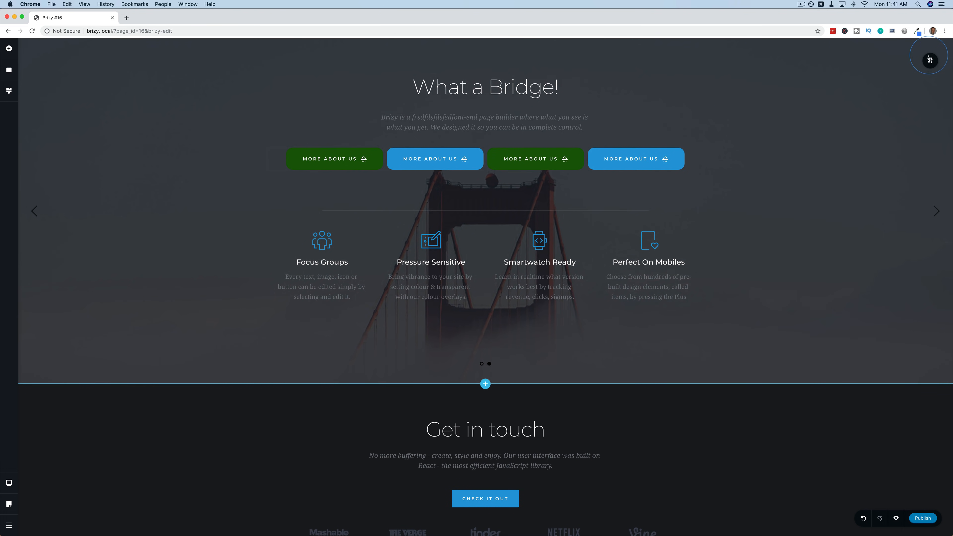
# In the slider settings, keep circle dots and thin arrows, and switch Auto Play on.
pyautogui.click(834, 61)
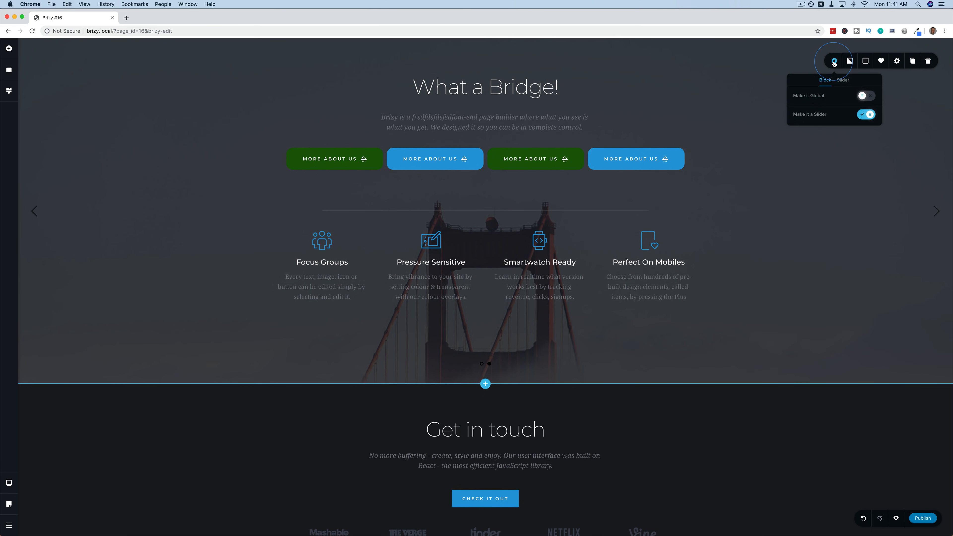
pyautogui.click(842, 79)
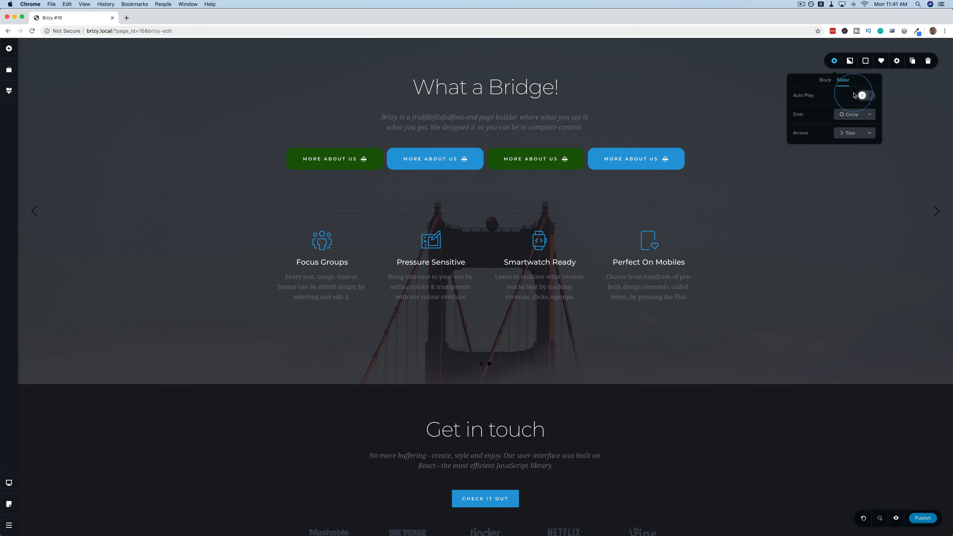
pyautogui.click(868, 114)
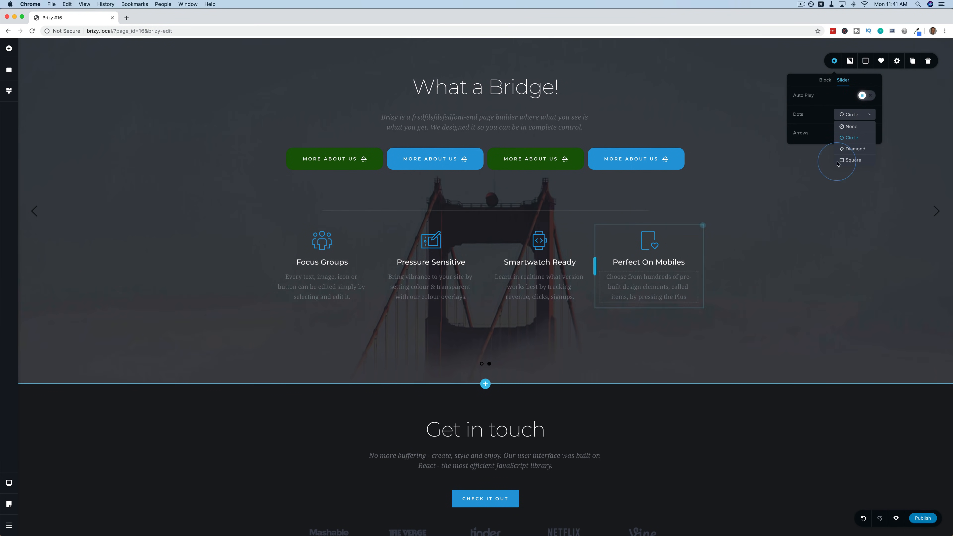
pyautogui.click(813, 133)
pyautogui.click(855, 133)
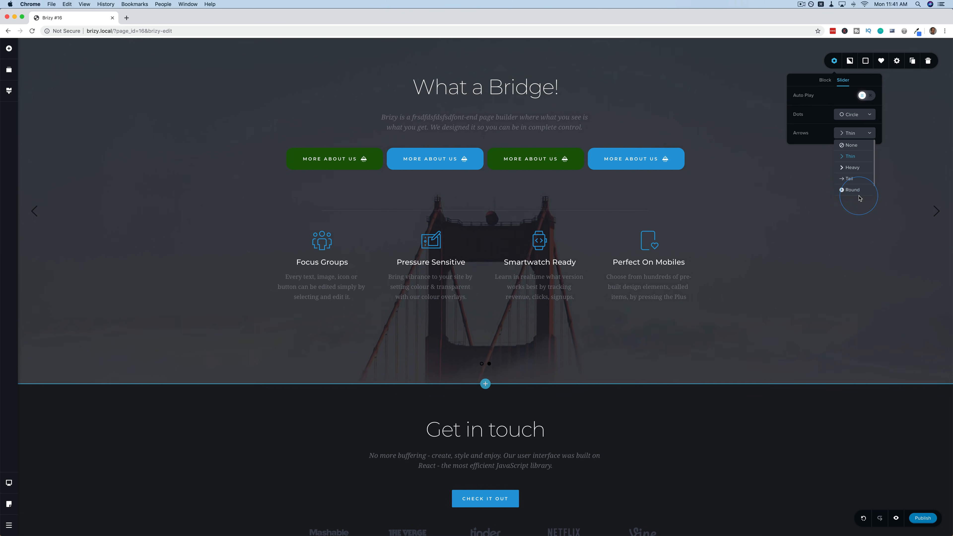
pyautogui.click(824, 112)
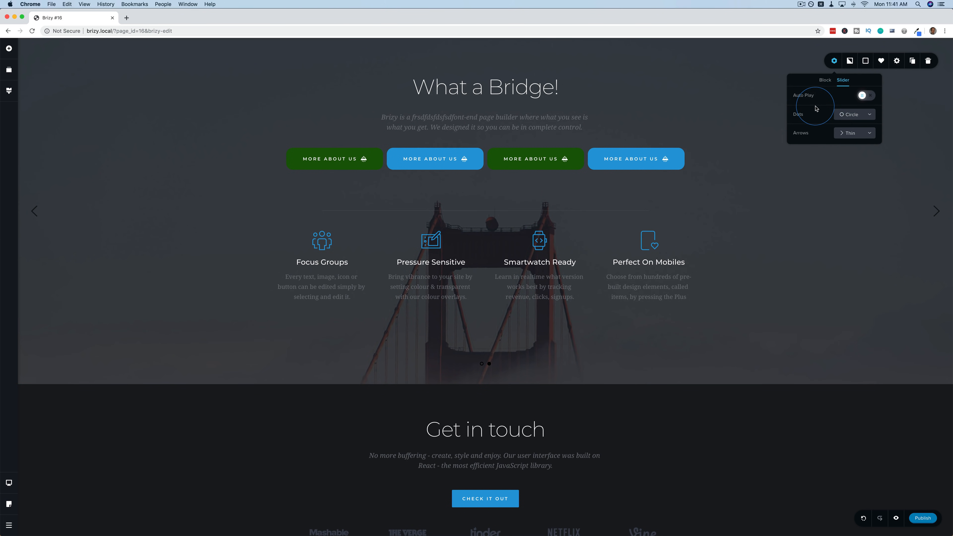
pyautogui.click(864, 95)
pyautogui.click(865, 114)
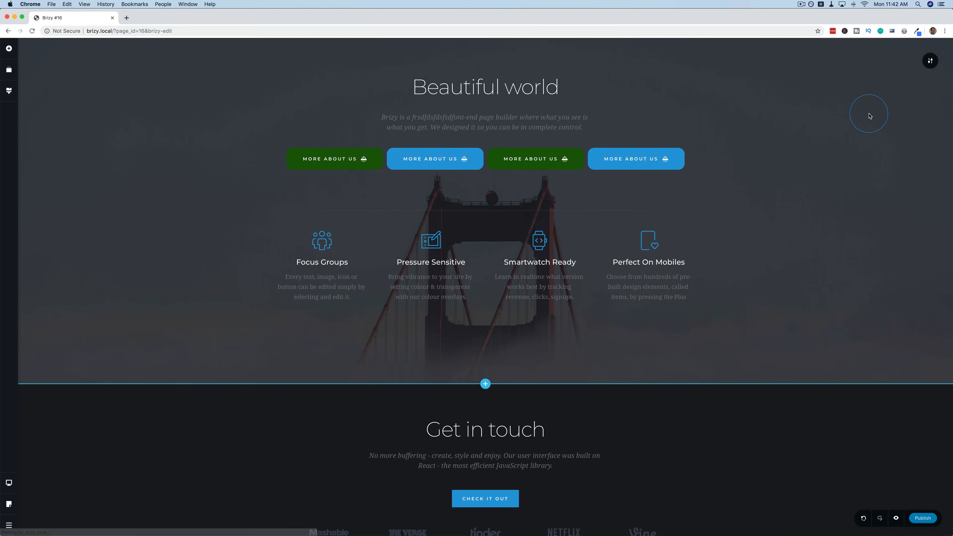
# Close the section settings and bring up the global Styling panel from the sidebar.
pyautogui.click(929, 60)
pyautogui.click(834, 60)
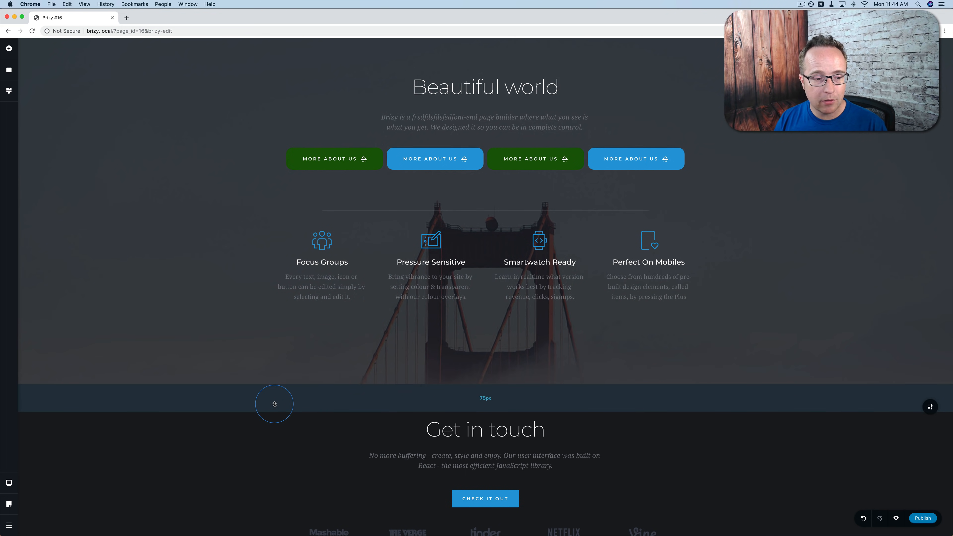
pyautogui.click(9, 91)
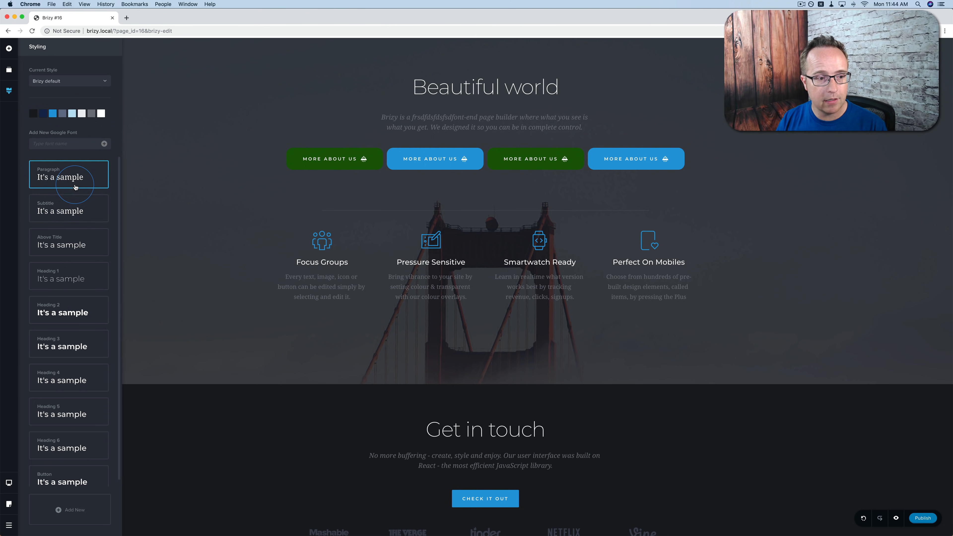
# Review the Paragraph font style for tablet and mobile, then the Subtitle and Above Title styles.
pyautogui.scroll(-1, 75, 186)
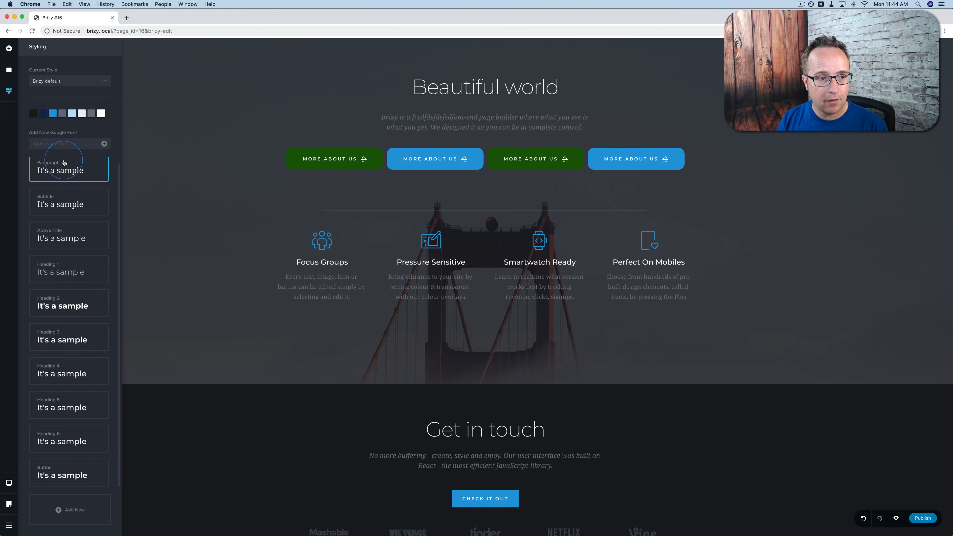
pyautogui.scroll(1, 64, 166)
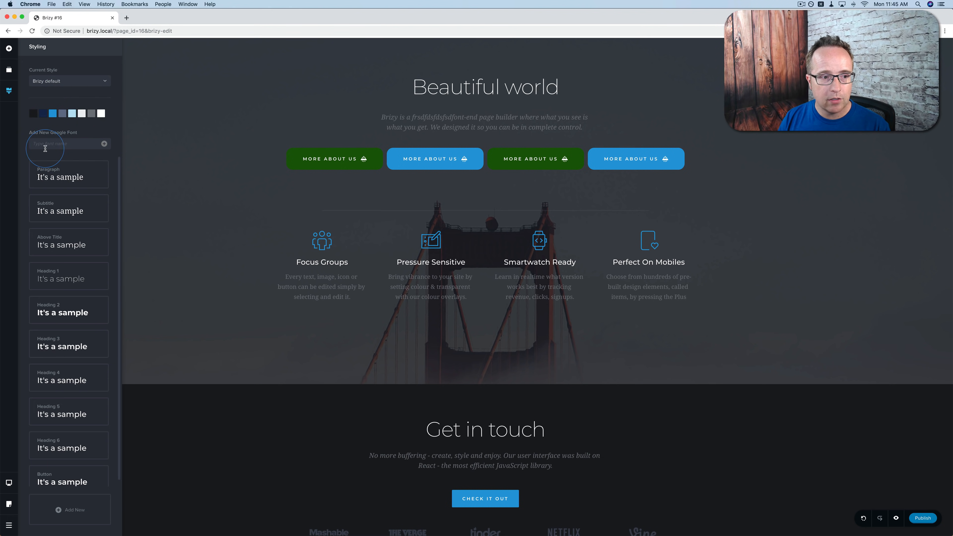
pyautogui.click(77, 172)
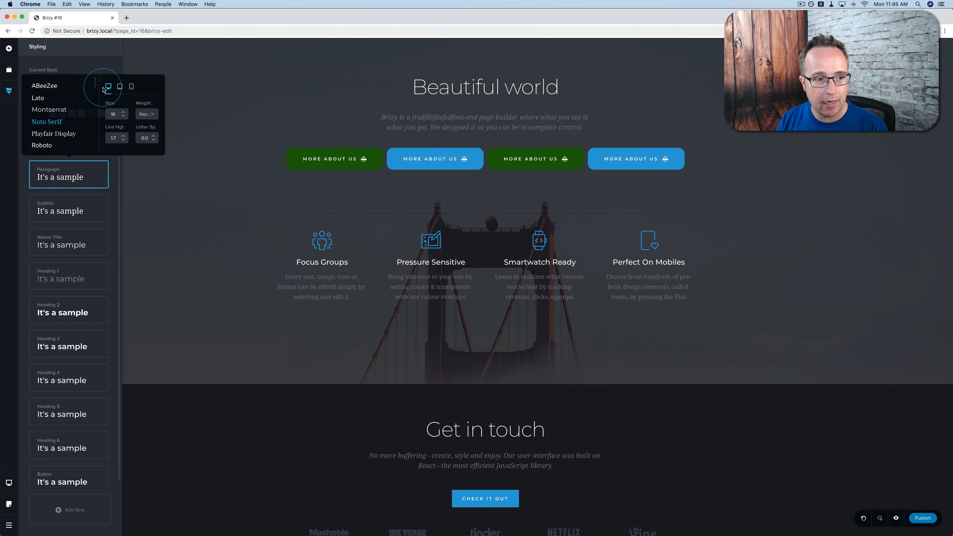
pyautogui.click(120, 86)
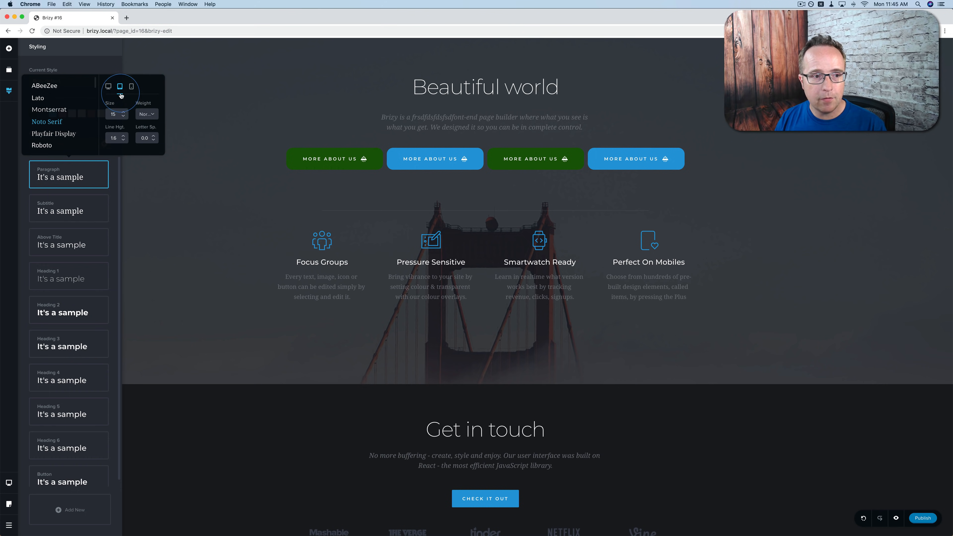
pyautogui.click(131, 87)
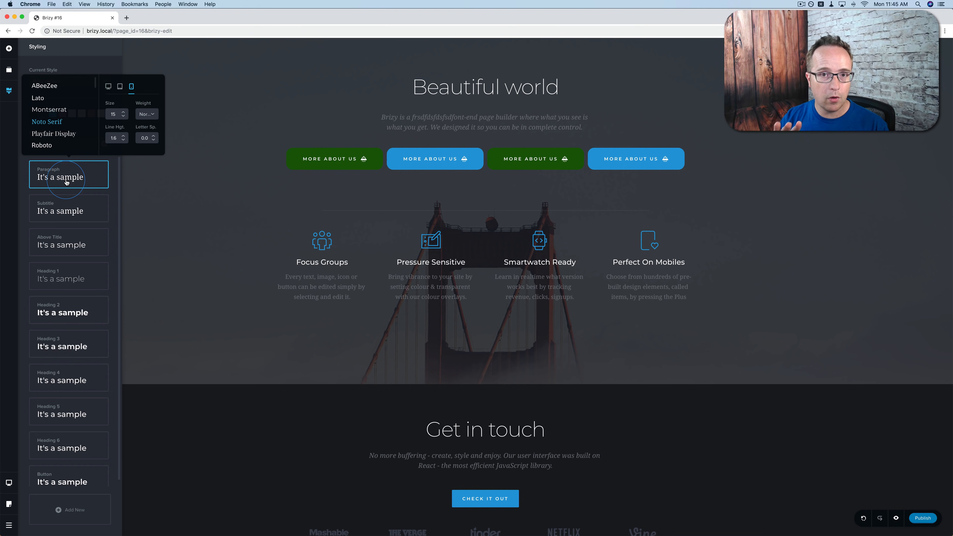
pyautogui.click(64, 210)
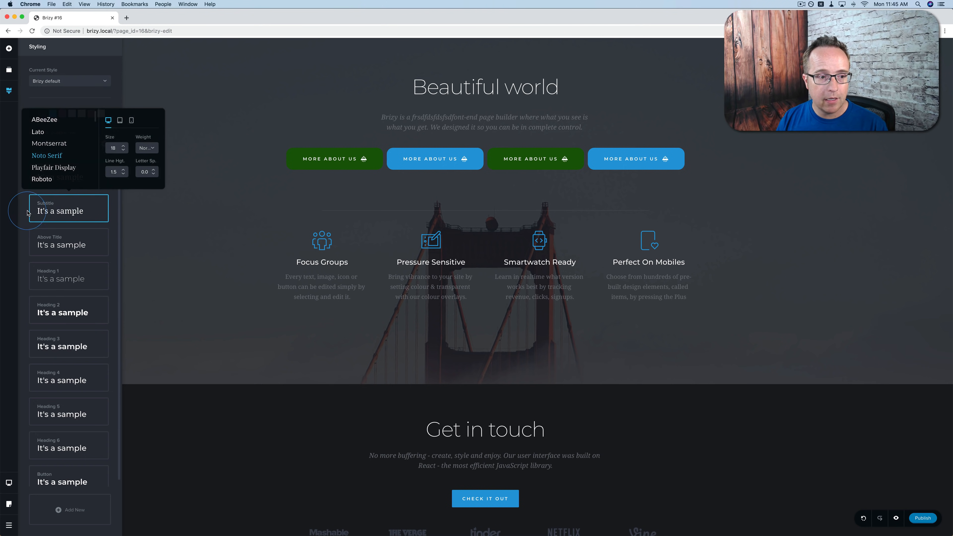
pyautogui.click(65, 243)
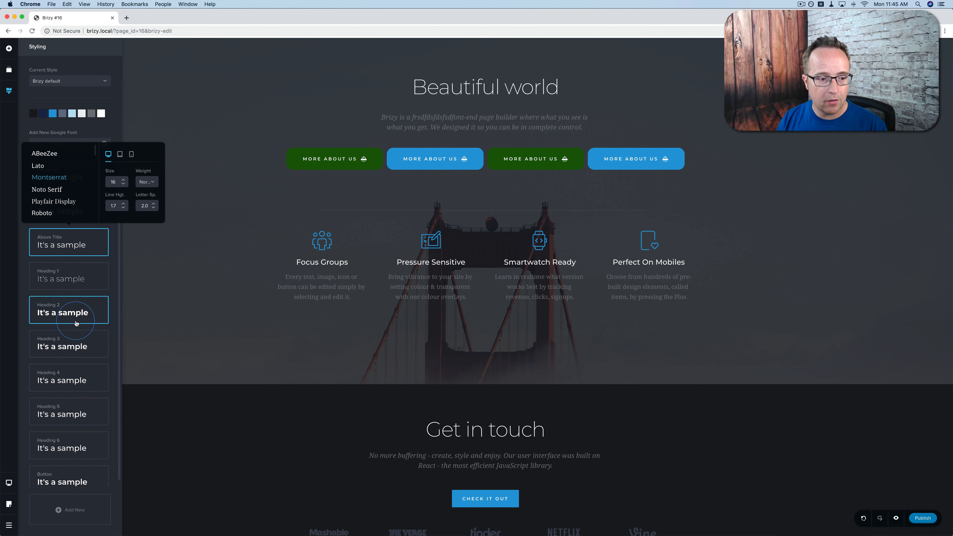
# Add new font styles New Style #10 and #11 and open New Style #10's settings.
pyautogui.scroll(-1, 65, 362)
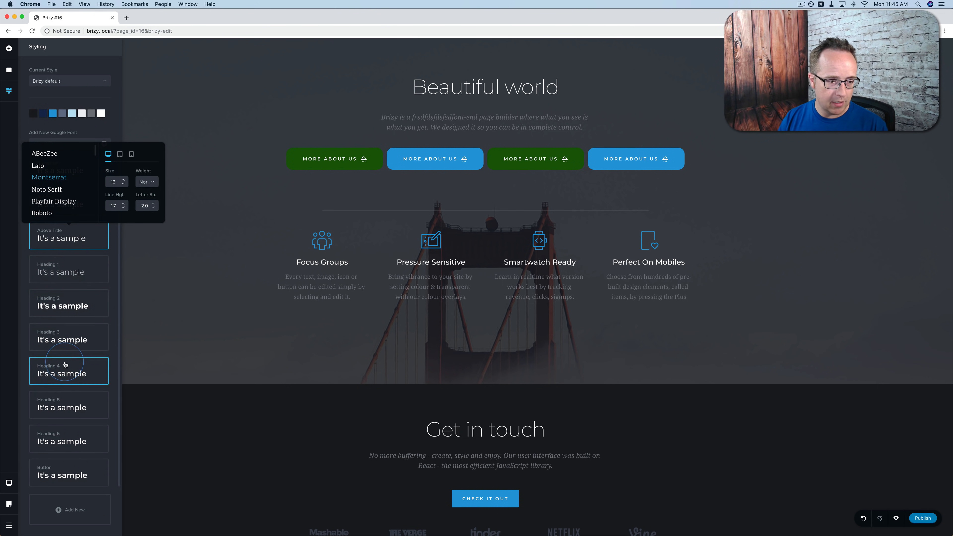
pyautogui.click(64, 511)
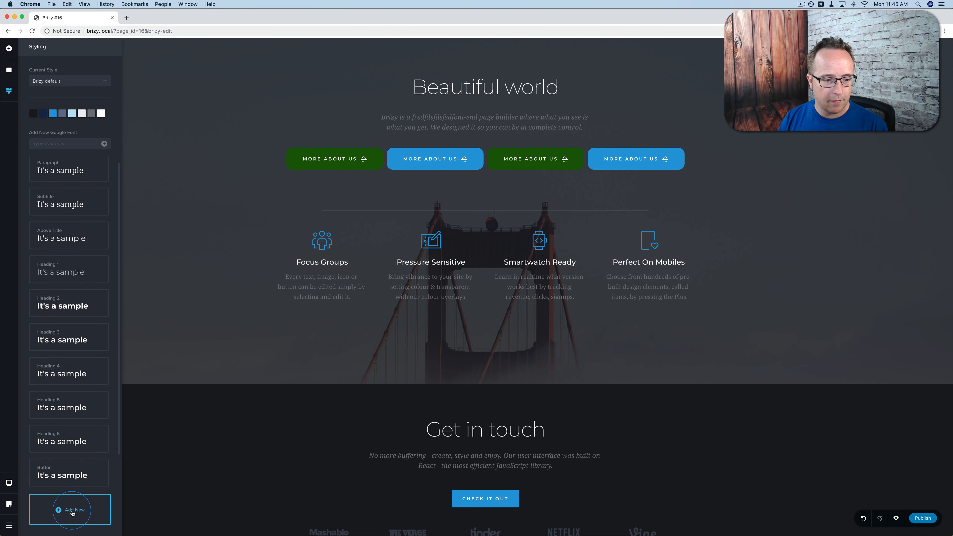
pyautogui.scroll(-5, 75, 439)
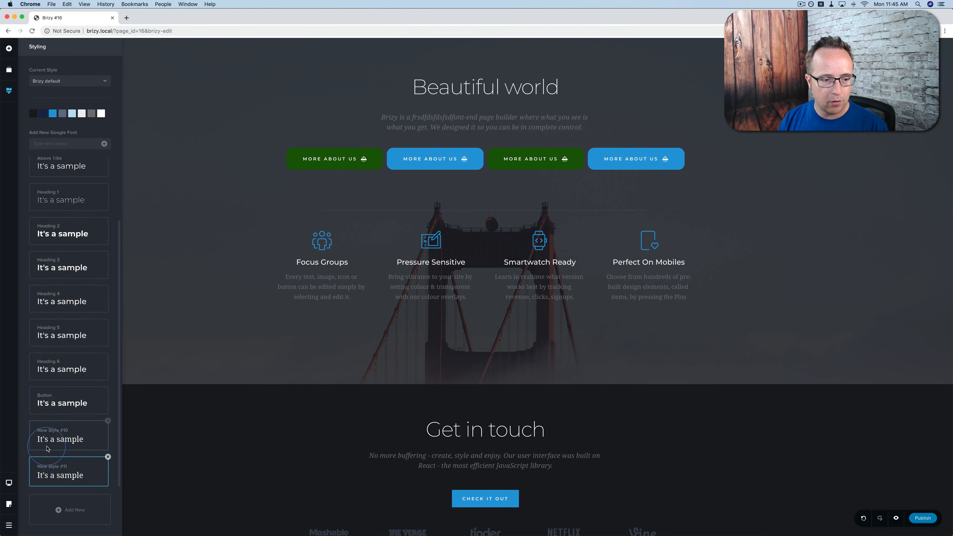
pyautogui.click(74, 439)
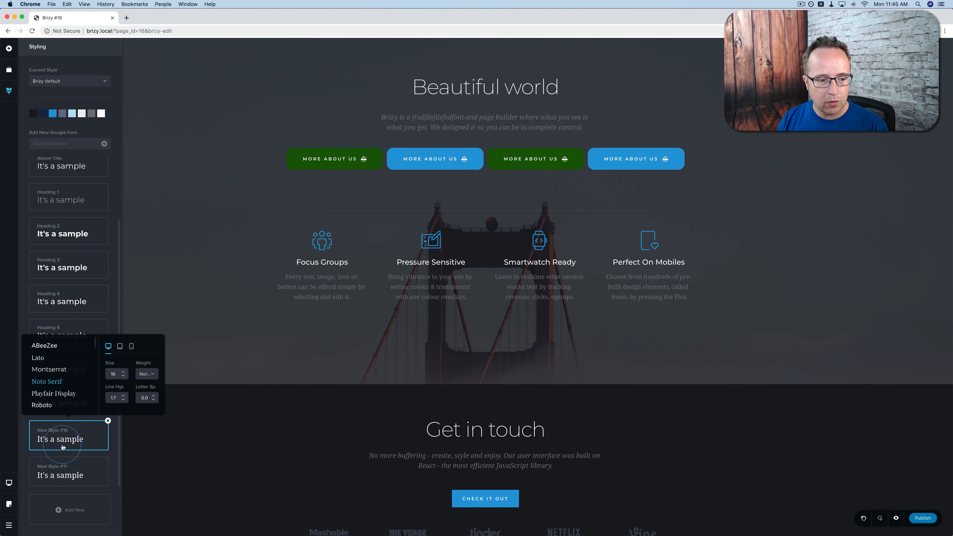
# Check the new presets in the Beautiful world paragraph's typography list, then close the Styling sidebar.
pyautogui.click(201, 343)
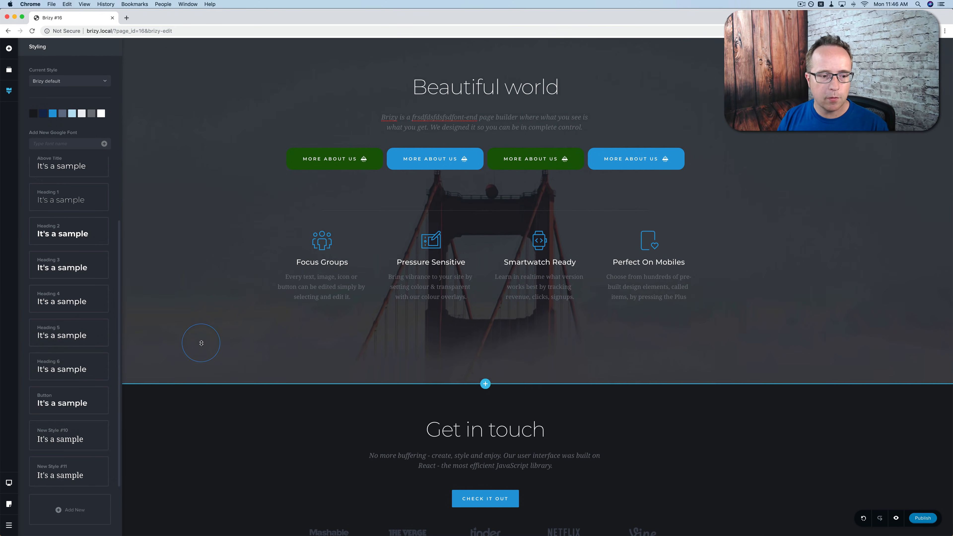
pyautogui.click(442, 114)
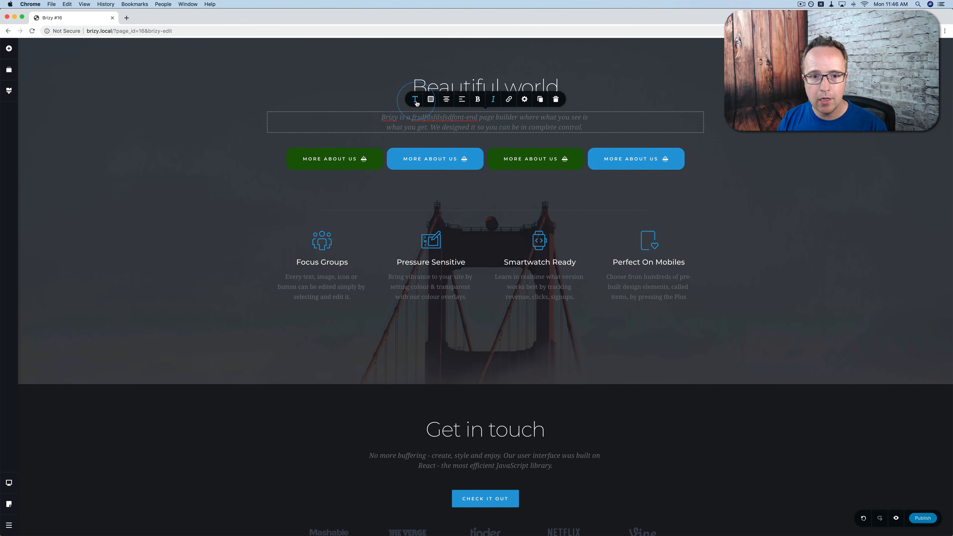
pyautogui.click(416, 100)
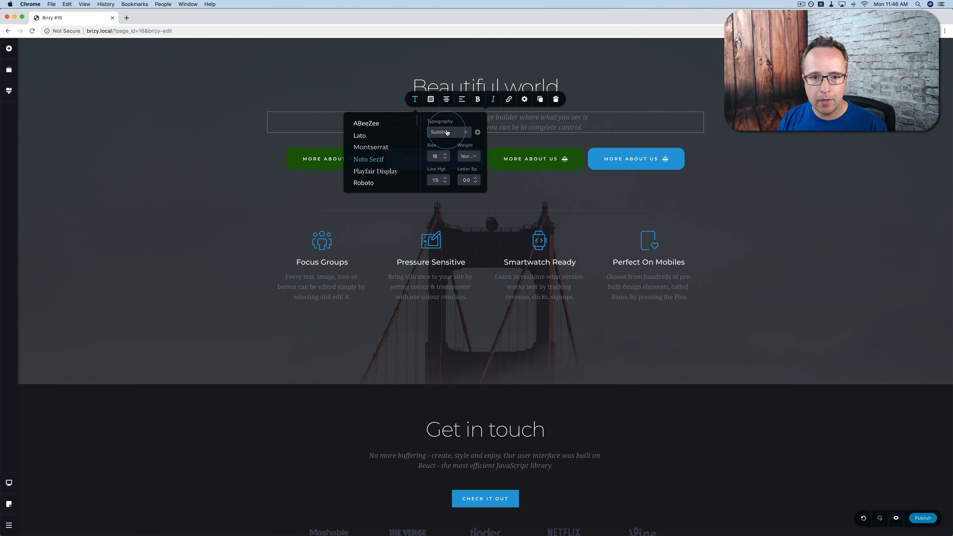
pyautogui.click(465, 132)
pyautogui.scroll(-3, 458, 164)
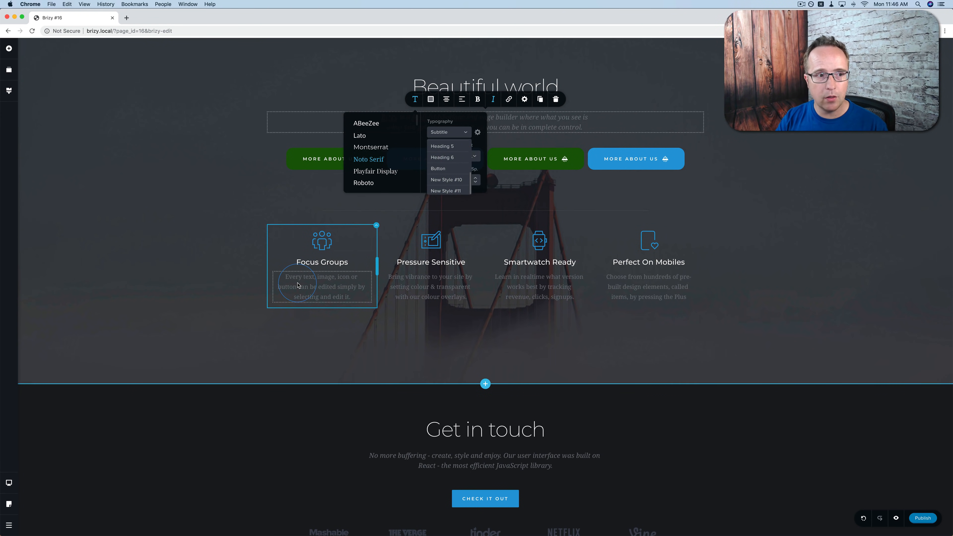
pyautogui.click(9, 90)
pyautogui.scroll(-2, 79, 281)
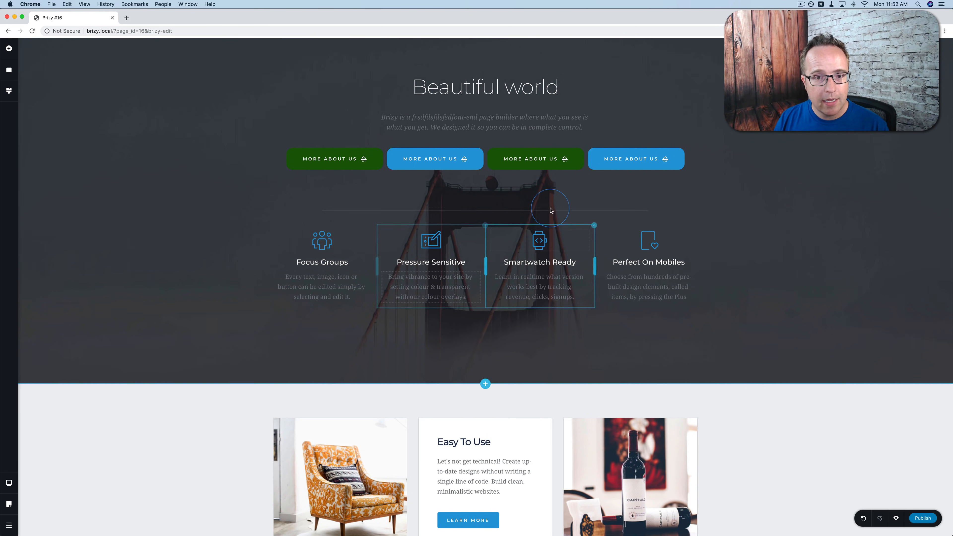
# Set the third MORE ABOUT US button's link to the Contact Us section anchor.
pyautogui.click(548, 160)
pyautogui.click(527, 135)
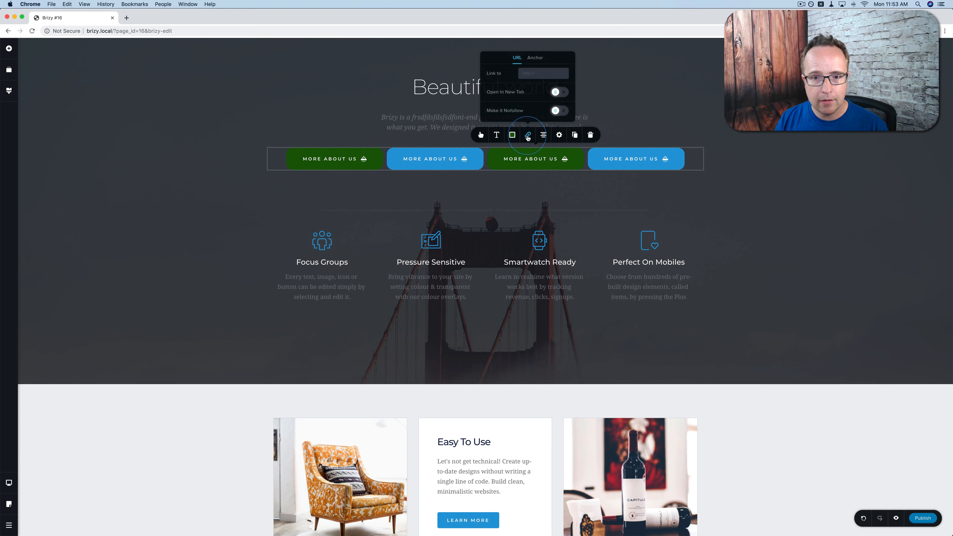
pyautogui.click(535, 58)
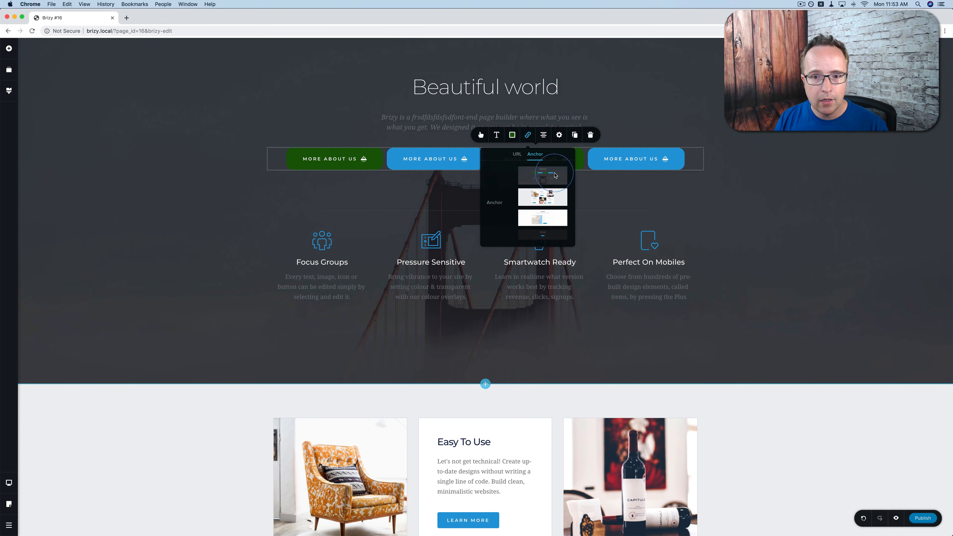
pyautogui.click(541, 207)
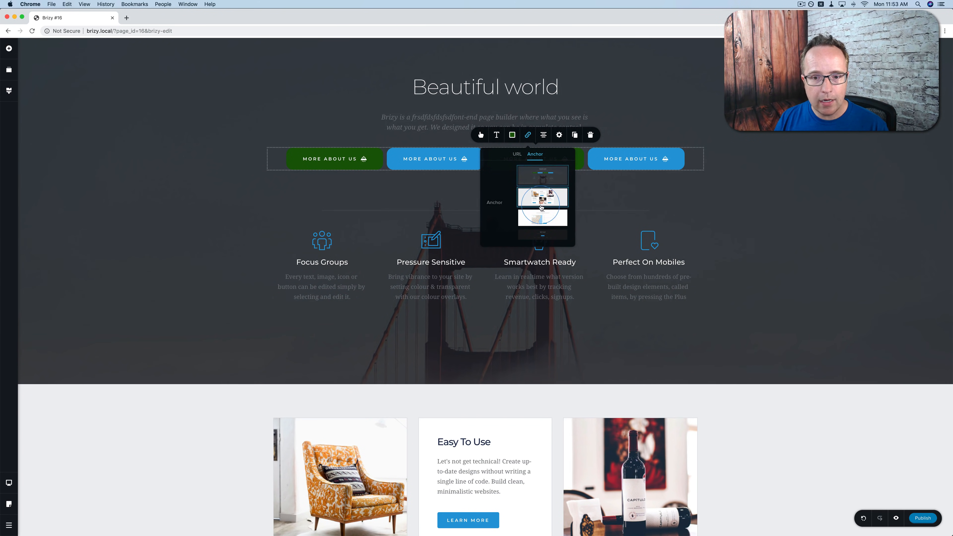
pyautogui.click(545, 235)
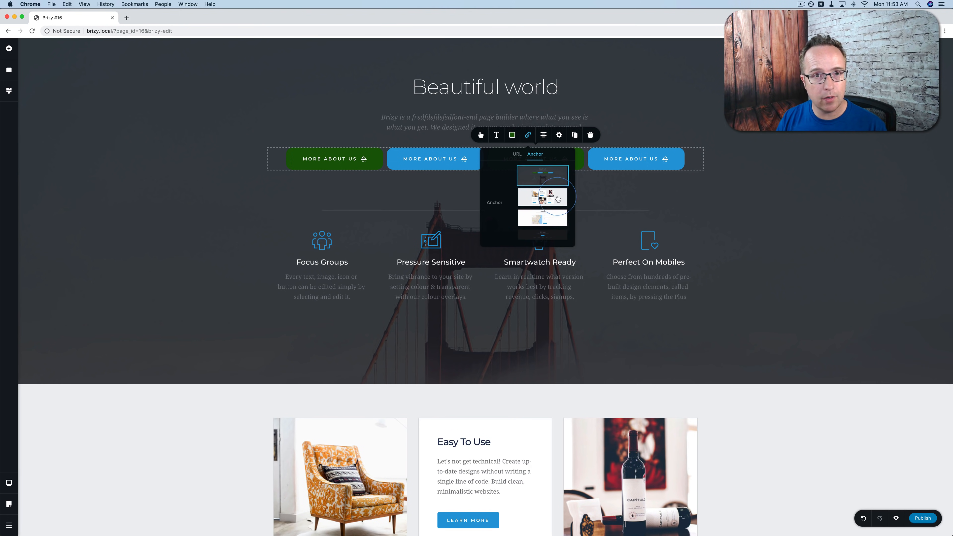
pyautogui.click(545, 217)
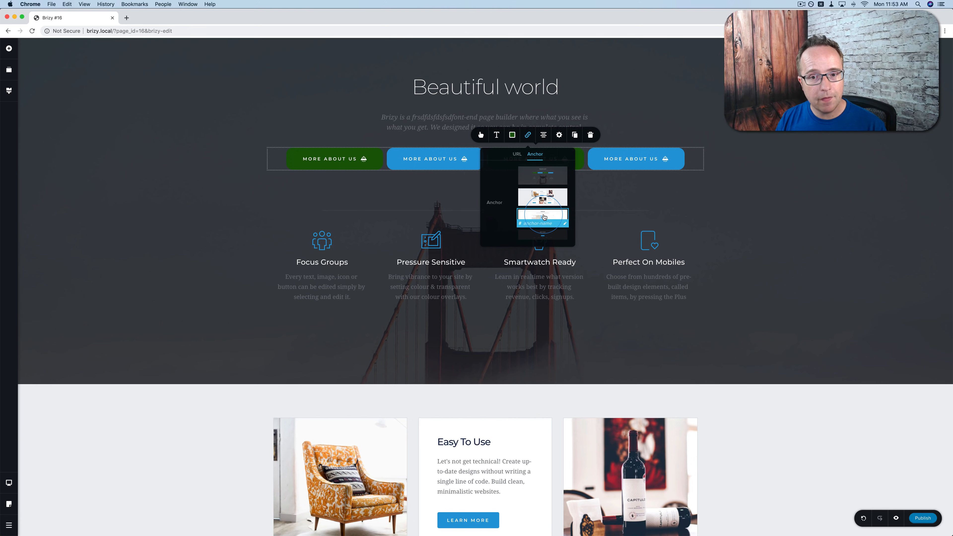
pyautogui.click(592, 202)
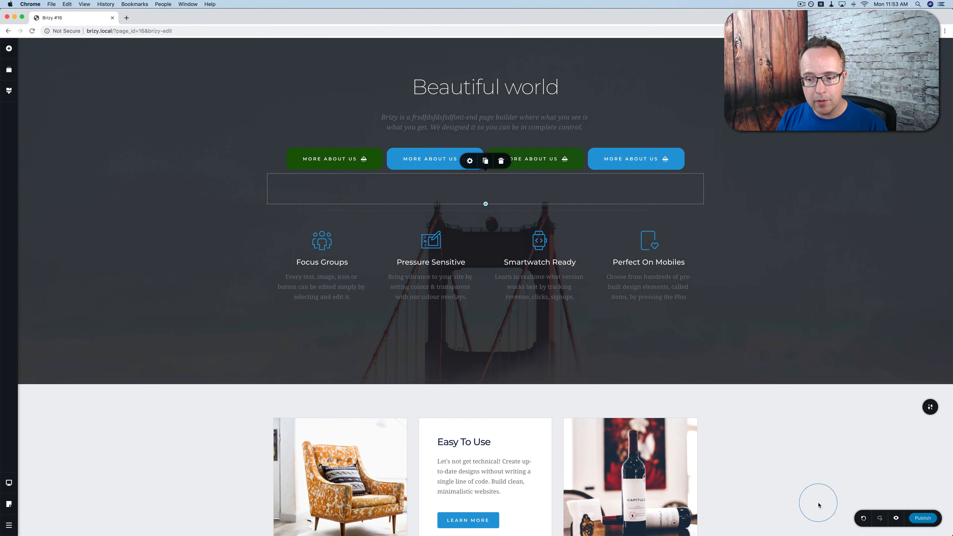
# Preview the page, test the third button's jump to Contact Us, and return to the editor.
pyautogui.click(895, 518)
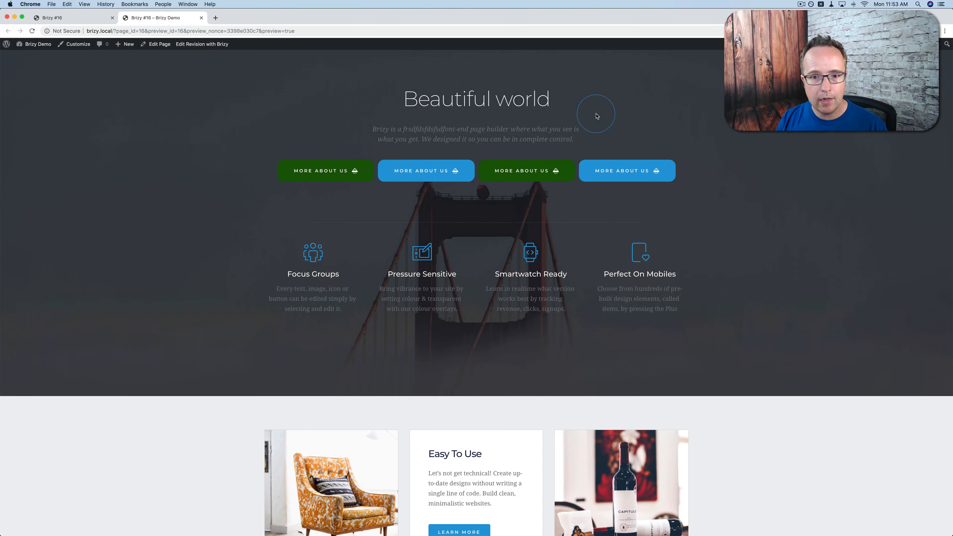
pyautogui.click(529, 165)
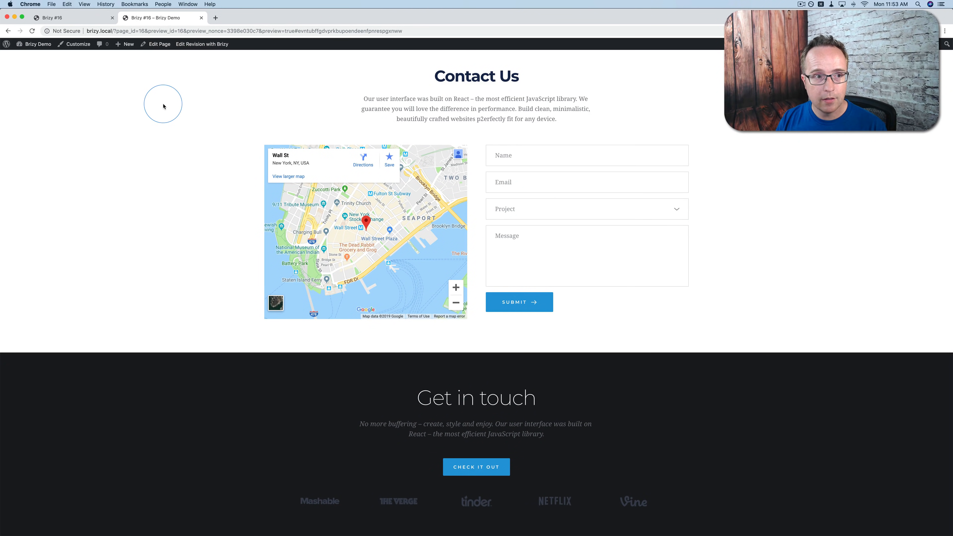
pyautogui.click(75, 19)
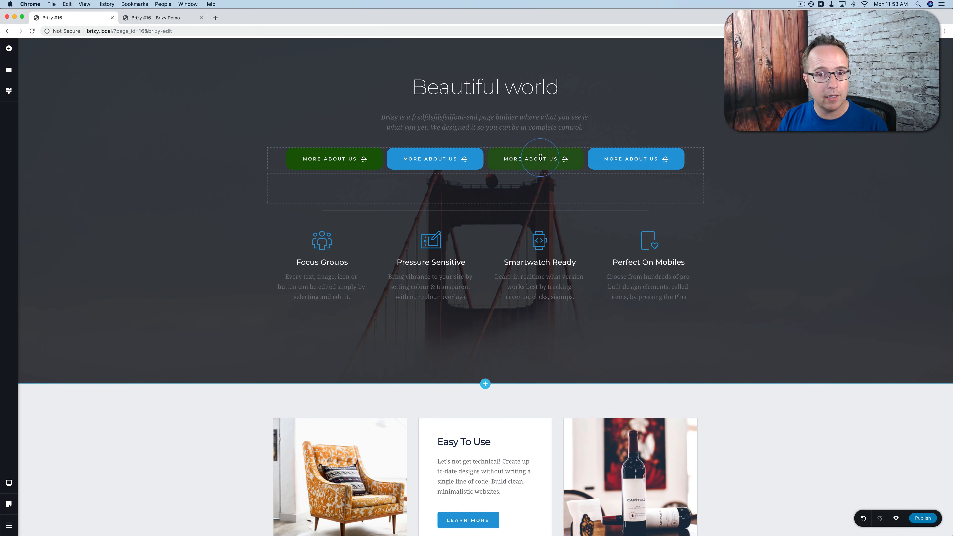
# Move the Get in touch block to second place in Reorder Blocks.
pyautogui.click(16, 71)
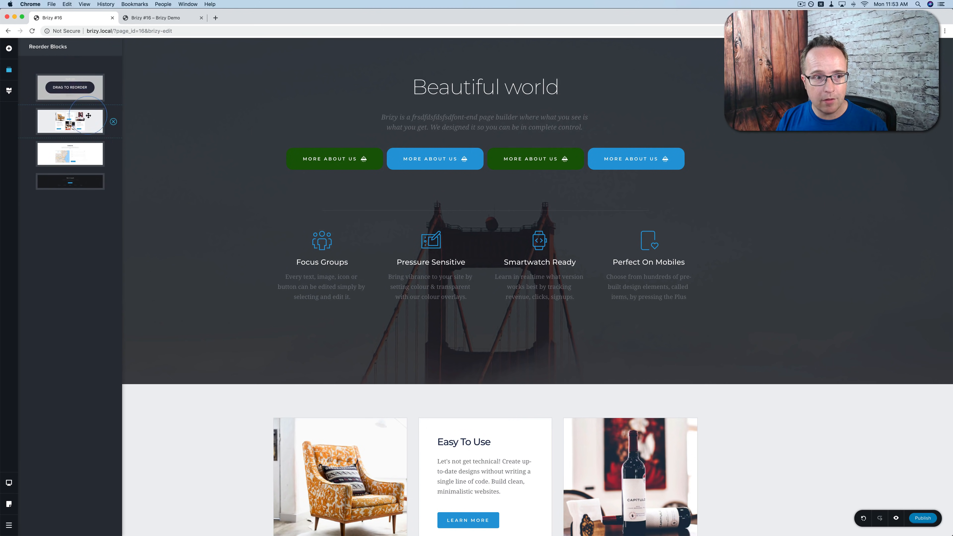
pyautogui.moveTo(79, 188)
pyautogui.moveTo(73, 183); pyautogui.dragTo(71, 117)
pyautogui.scroll(-3, 255, 308)
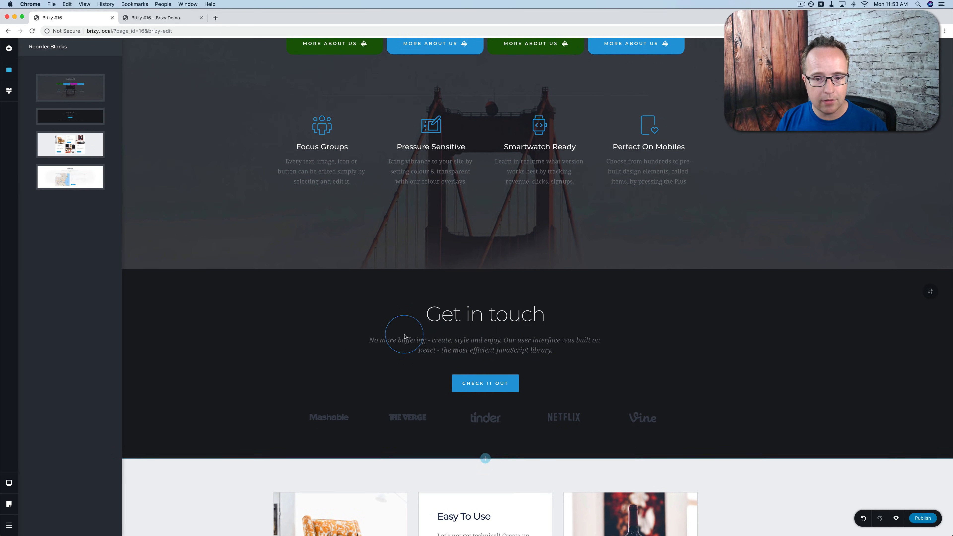
# Preview the reordered page, then close both preview tabs.
pyautogui.click(895, 517)
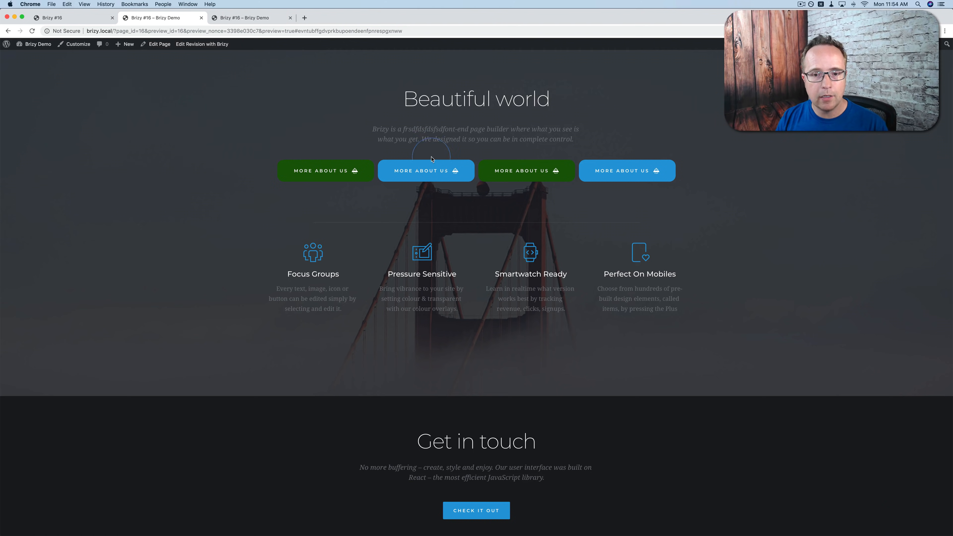
pyautogui.scroll(-15, 527, 174)
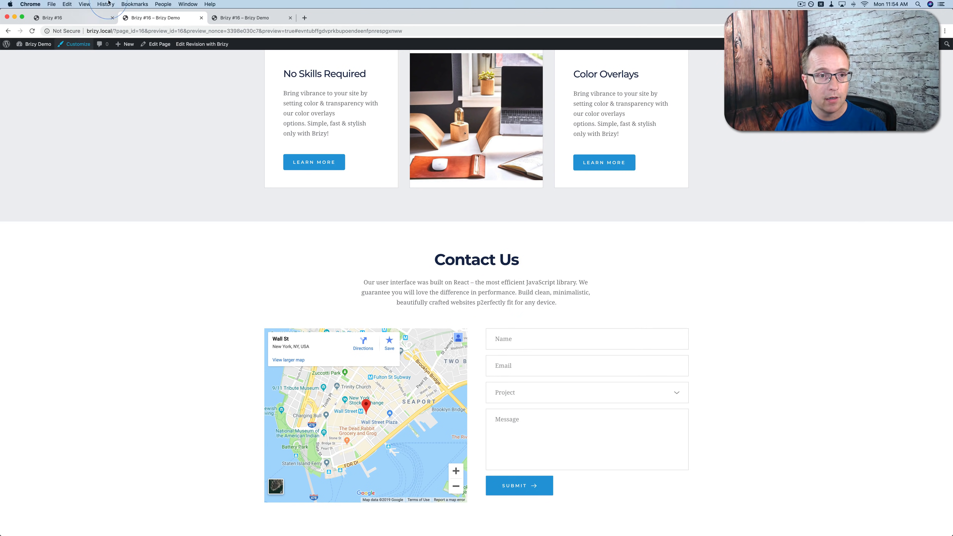
pyautogui.click(201, 18)
pyautogui.click(201, 18)
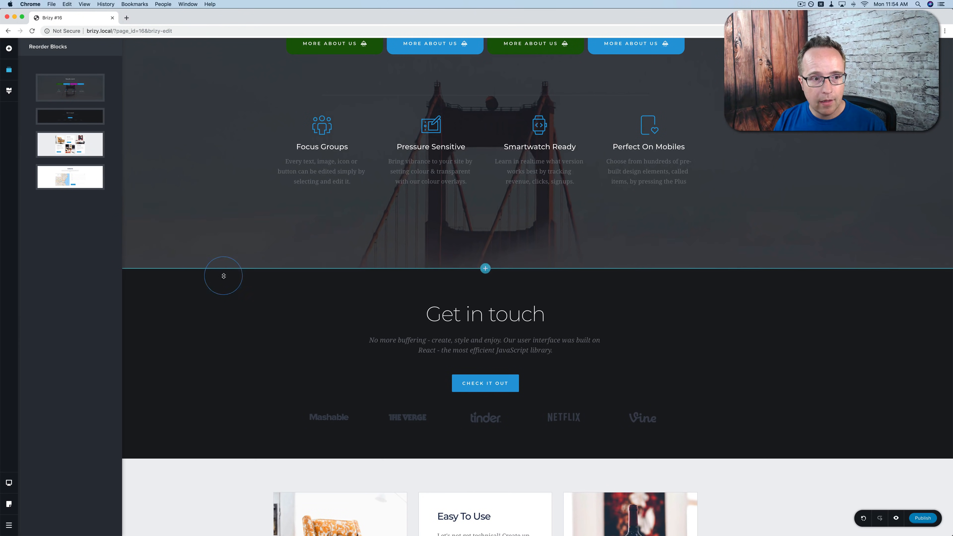
# Zoom the wine photo in the Color Overlays card to 200%.
pyautogui.click(265, 394)
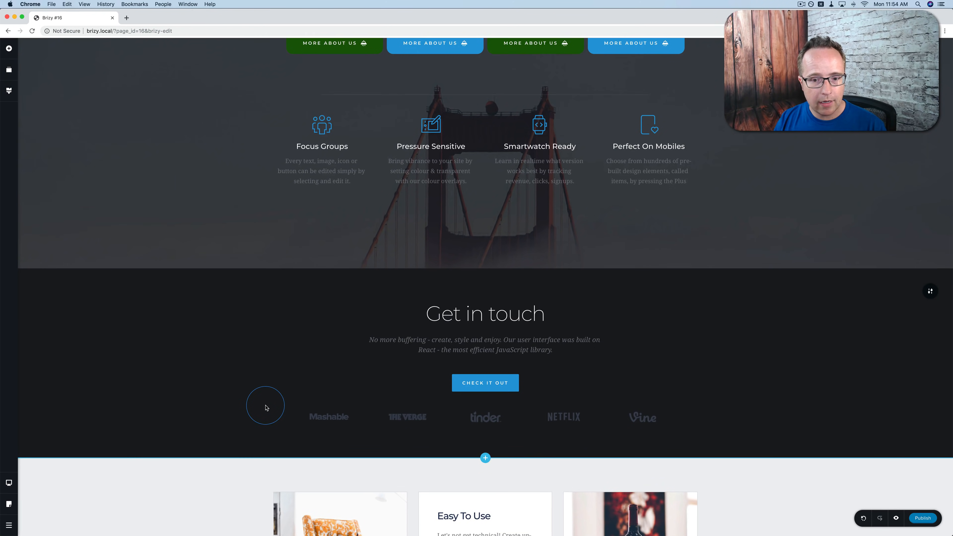
pyautogui.scroll(-6, 265, 398)
pyautogui.scroll(-3, 266, 406)
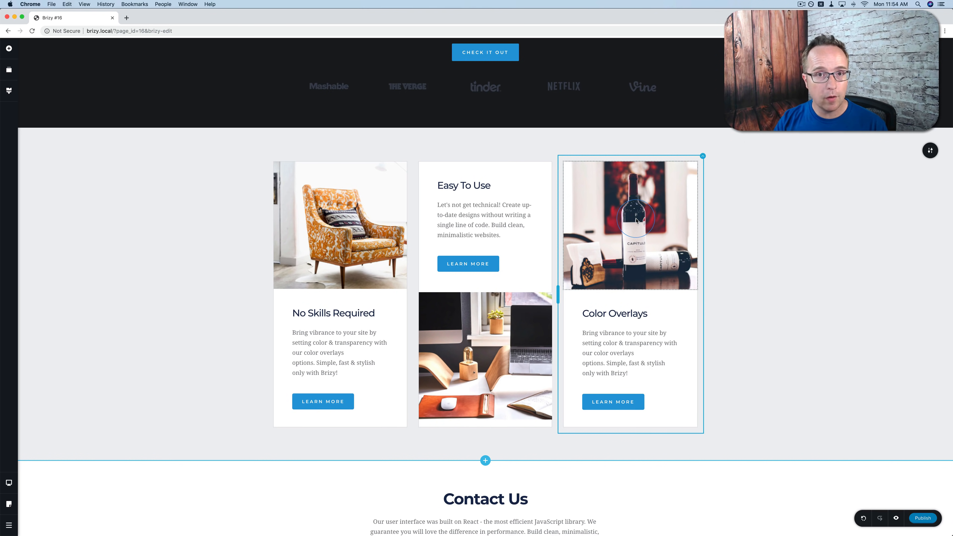
pyautogui.click(636, 220)
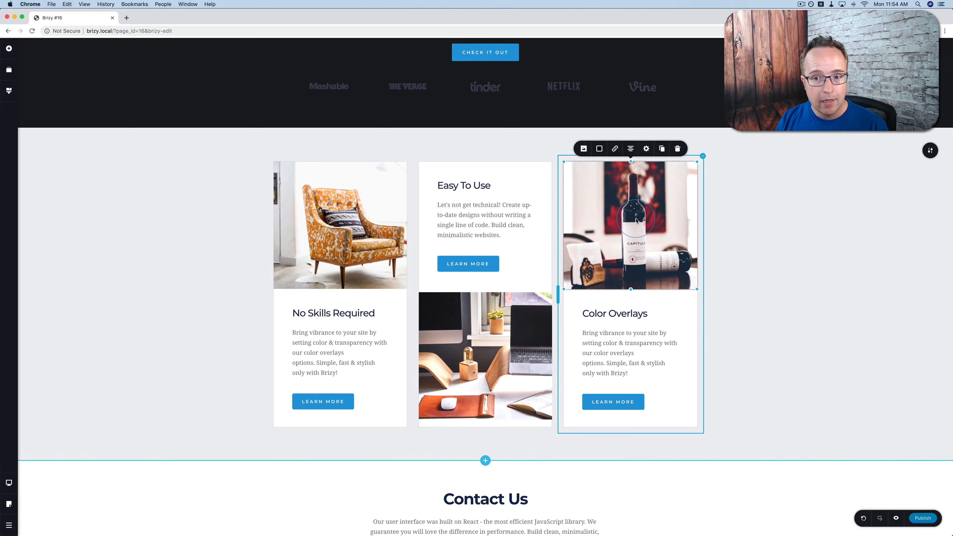
pyautogui.click(584, 149)
pyautogui.moveTo(570, 231); pyautogui.dragTo(599, 229)
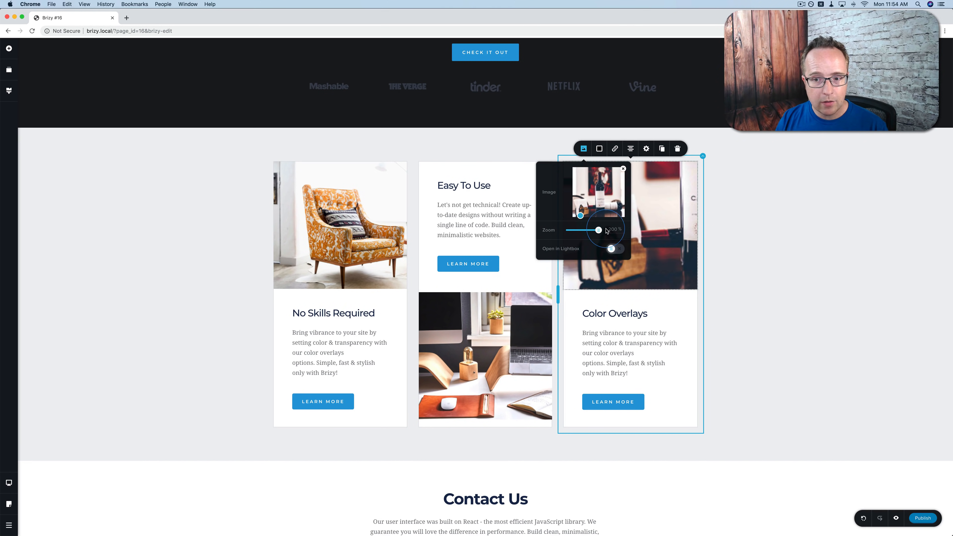
pyautogui.click(745, 211)
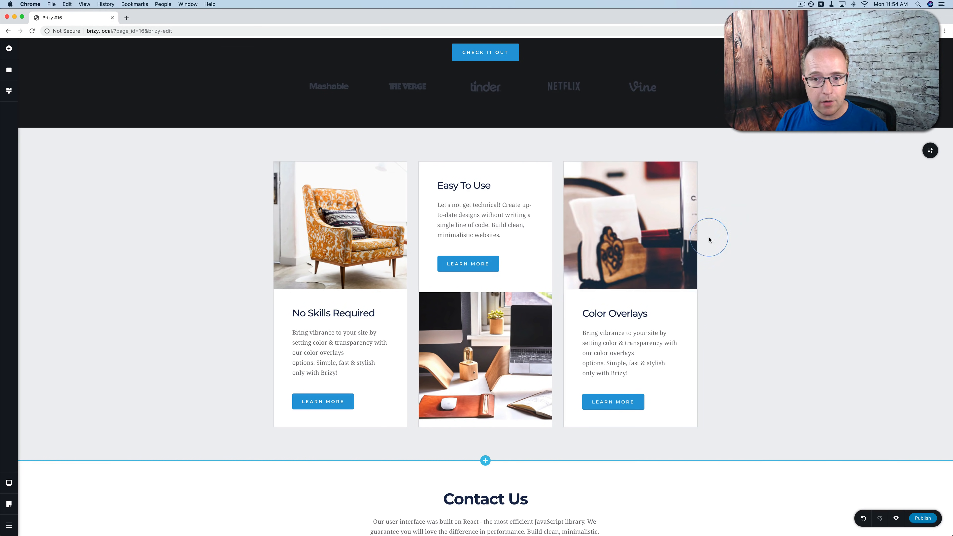
# Reframe the wine photo on the bottle labels and toggle its Open in Lightbox option.
pyautogui.click(637, 219)
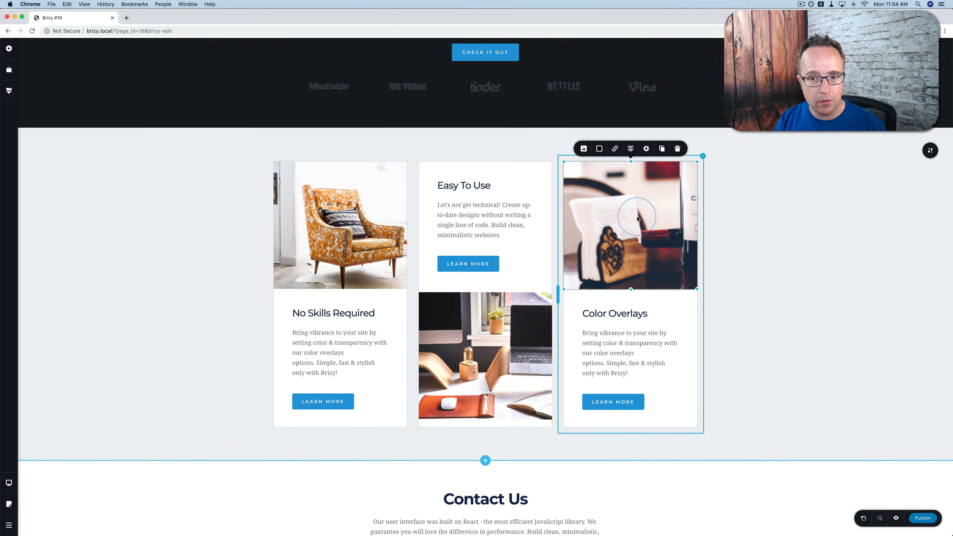
pyautogui.click(583, 148)
pyautogui.moveTo(581, 218); pyautogui.dragTo(602, 204)
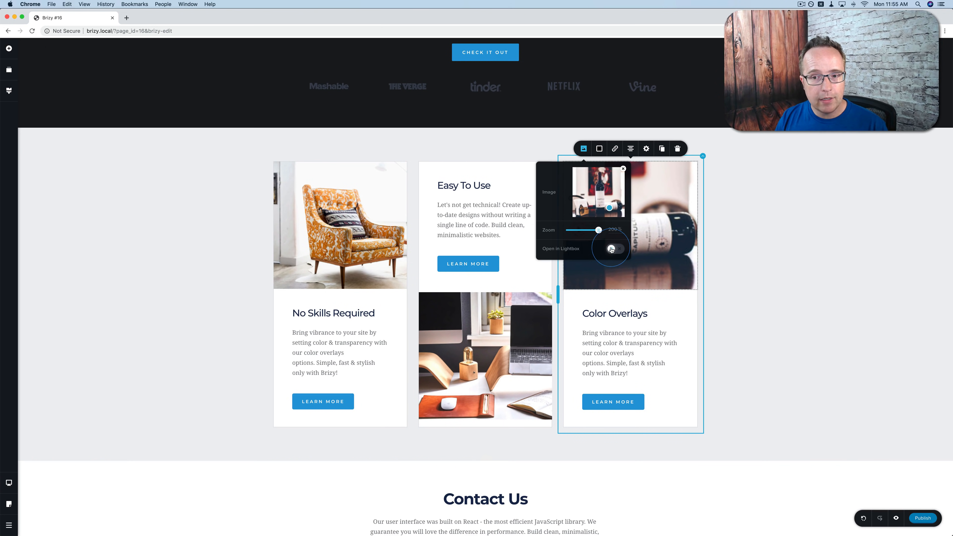
pyautogui.click(618, 250)
pyautogui.click(721, 284)
# Resize the wine photo smaller and much shorter, back near its original height.
pyautogui.click(669, 278)
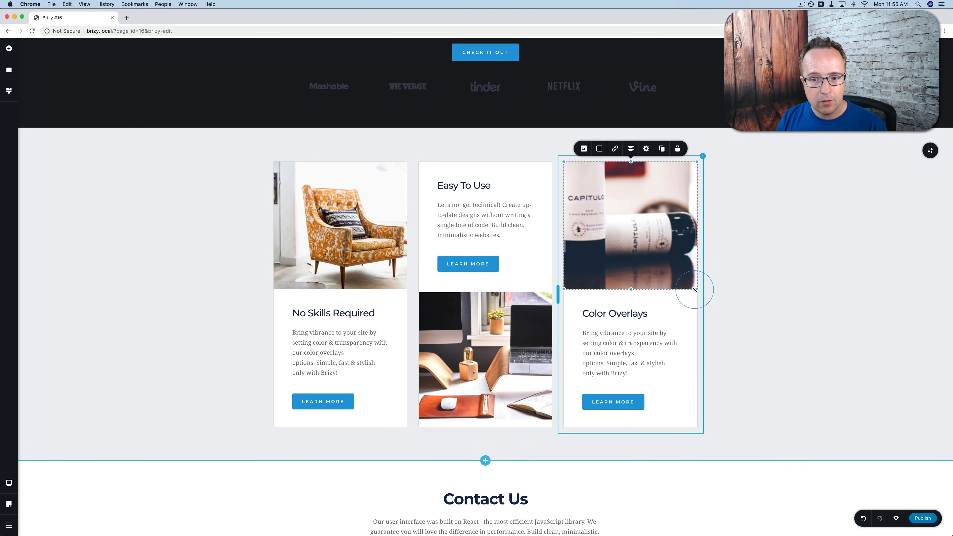
pyautogui.moveTo(694, 290)
pyautogui.mouseDown()
pyautogui.moveTo(651, 230)
pyautogui.moveTo(692, 283)
pyautogui.mouseUp()
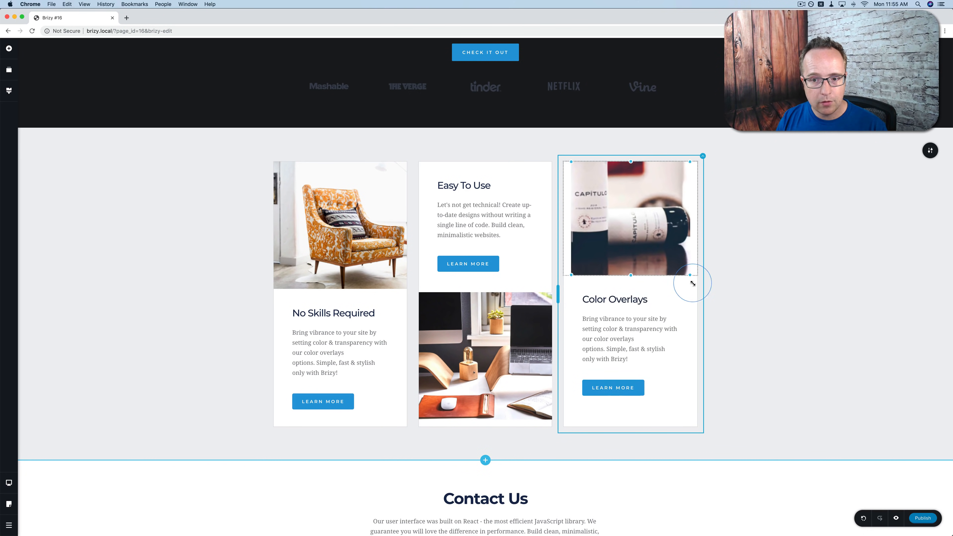
pyautogui.moveTo(630, 274); pyautogui.dragTo(641, 291)
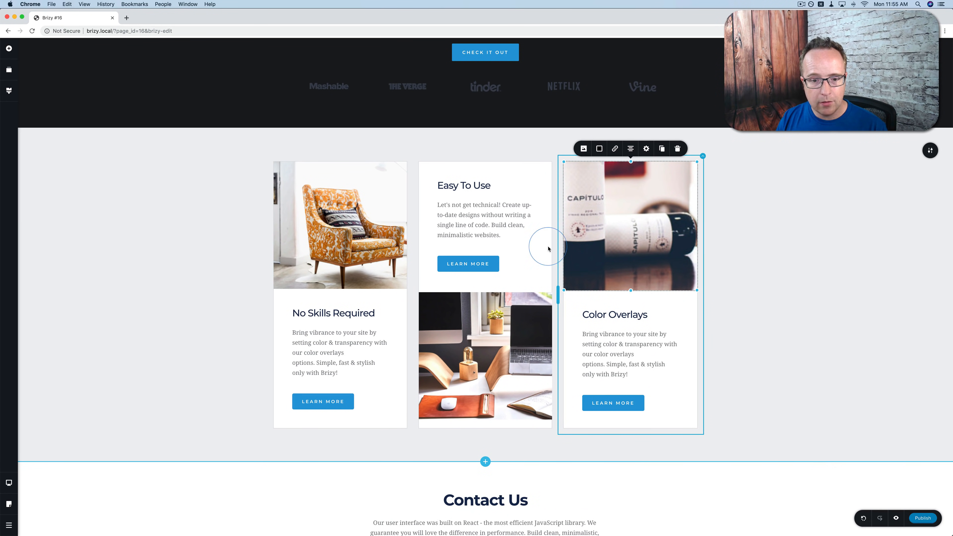
# Widen the Color Overlays column slightly and narrow the Easy To Use column.
pyautogui.moveTo(702, 156); pyautogui.dragTo(431, 160)
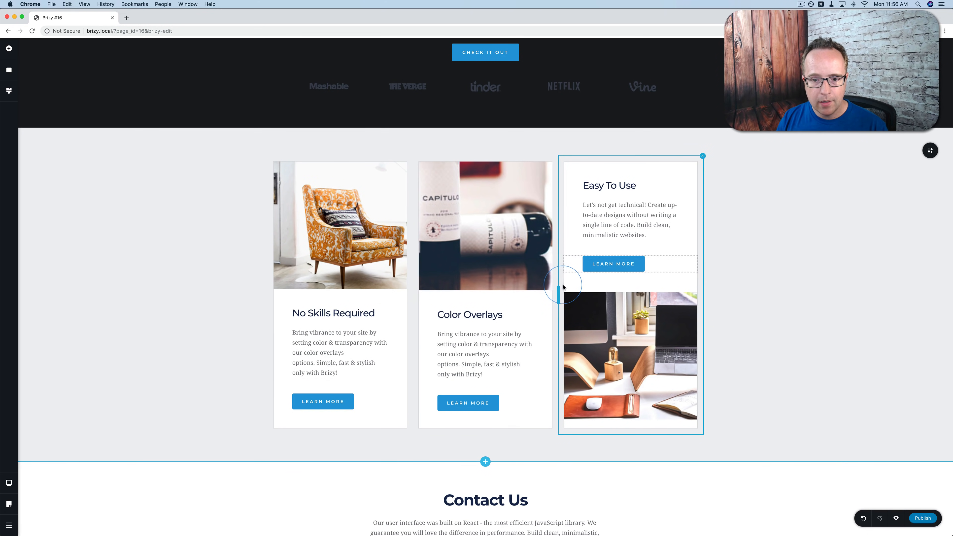
pyautogui.moveTo(559, 293)
pyautogui.mouseDown()
pyautogui.moveTo(608, 297)
pyautogui.moveTo(475, 293)
pyautogui.moveTo(555, 293)
pyautogui.mouseUp()
pyautogui.scroll(-4, 564, 267)
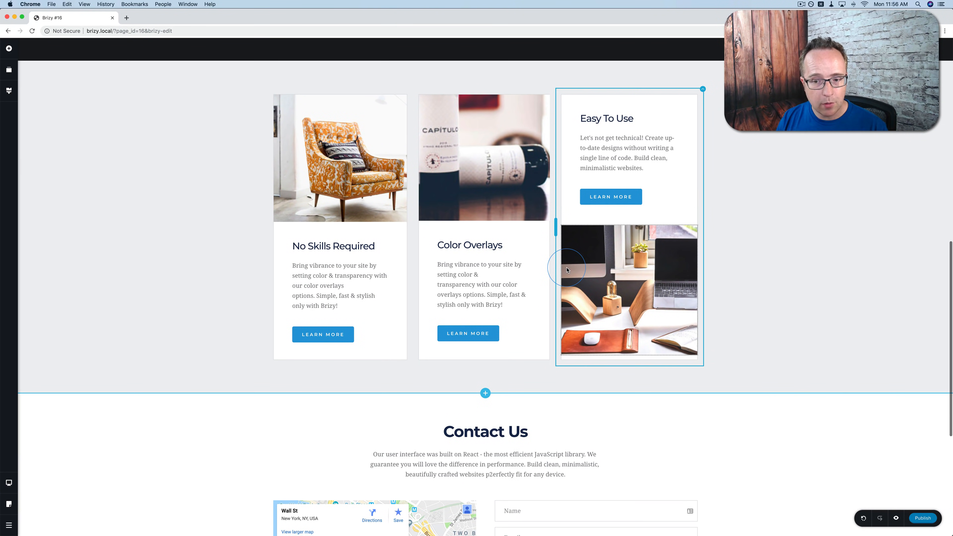
pyautogui.scroll(-1, 567, 270)
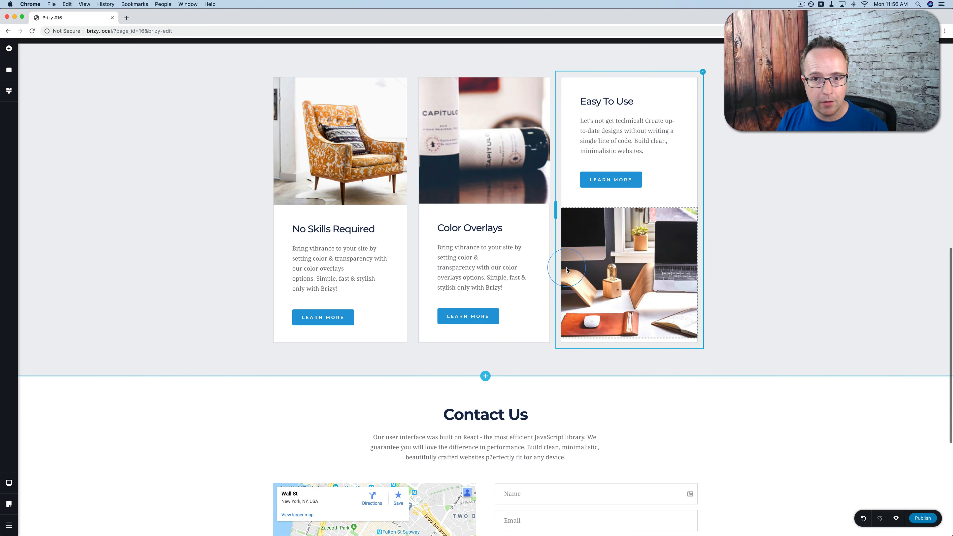
pyautogui.scroll(3, 585, 255)
pyautogui.scroll(-12, 611, 234)
pyautogui.scroll(-5, 611, 233)
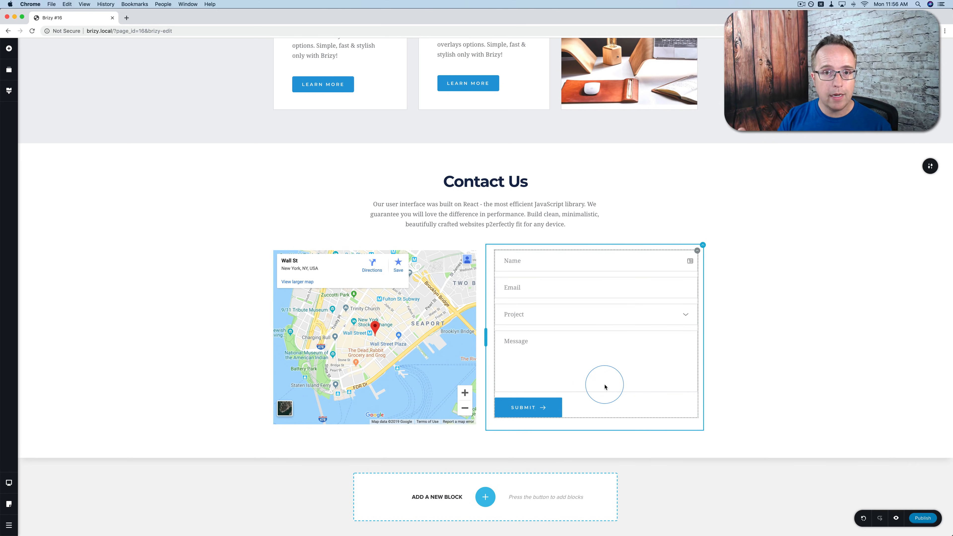
# Add a Form element above the map in the Contact Us section.
pyautogui.click(9, 48)
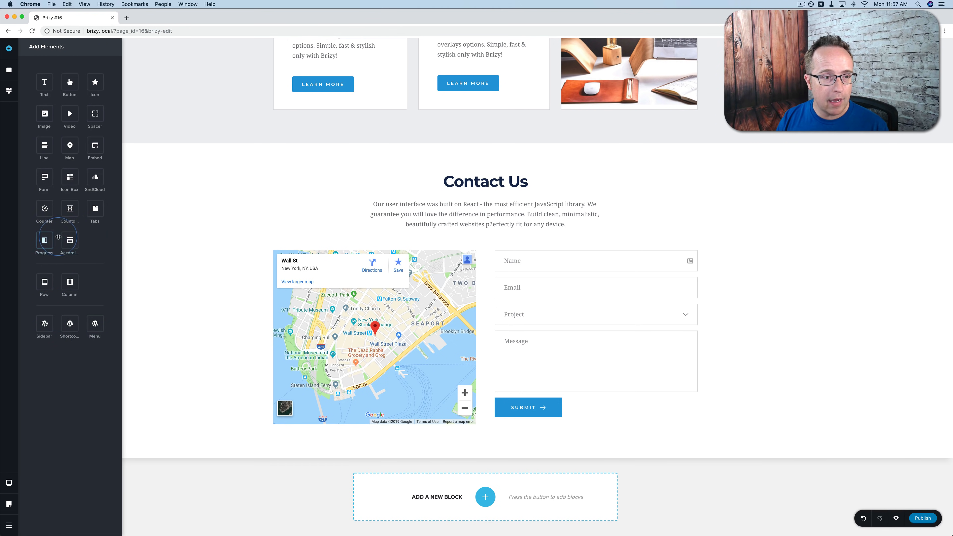
pyautogui.moveTo(44, 177); pyautogui.dragTo(580, 249)
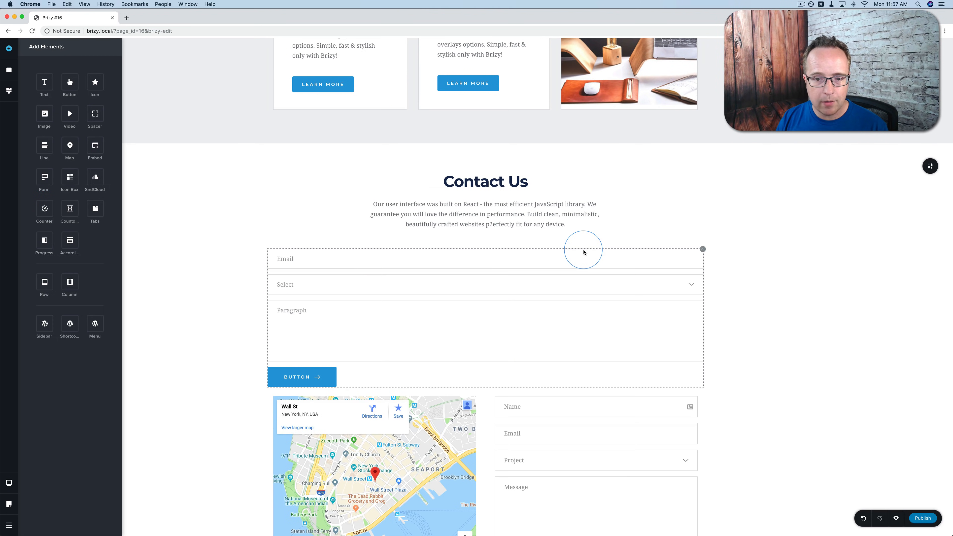
pyautogui.scroll(-2, 378, 284)
pyautogui.scroll(-1, 377, 284)
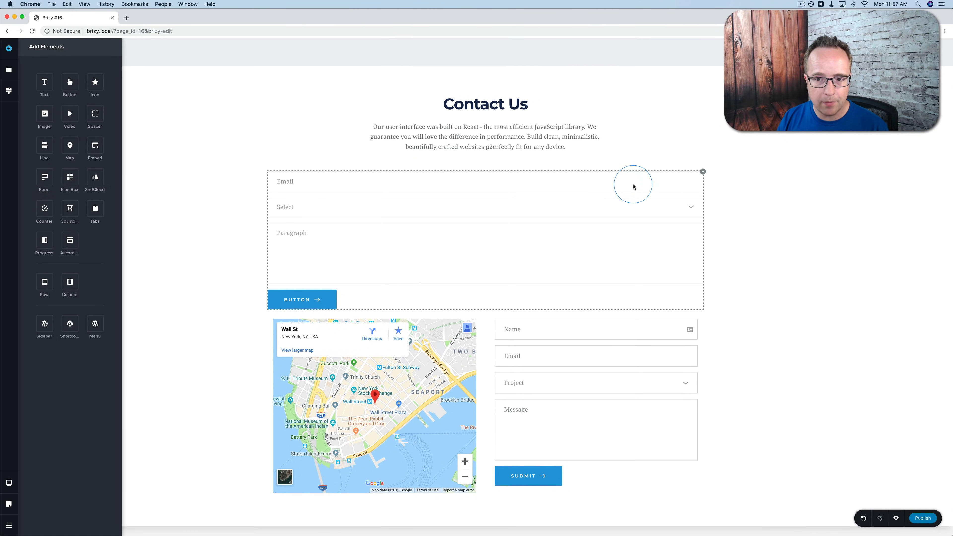
# Make the form's first field a Text field labelled 'First name' with 12 px spacing.
pyautogui.click(342, 184)
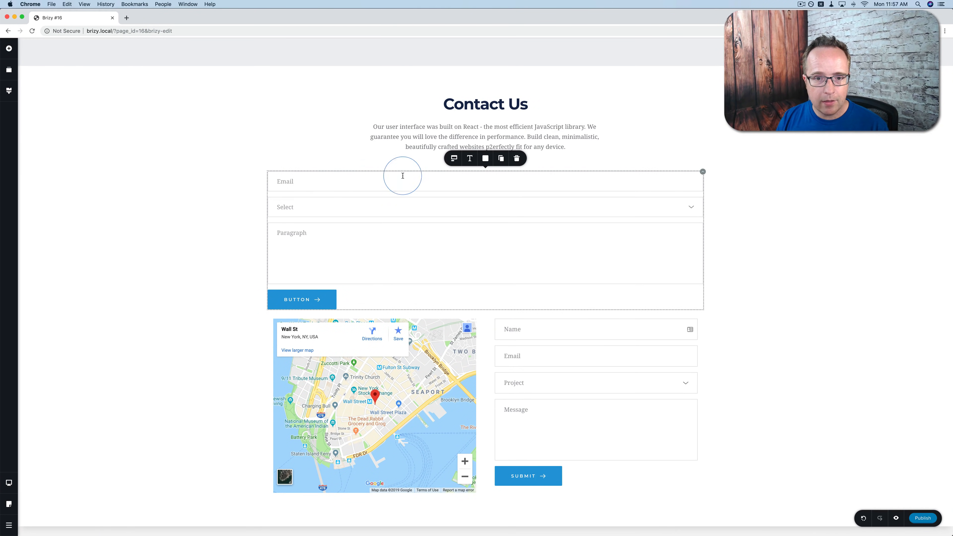
pyautogui.click(454, 159)
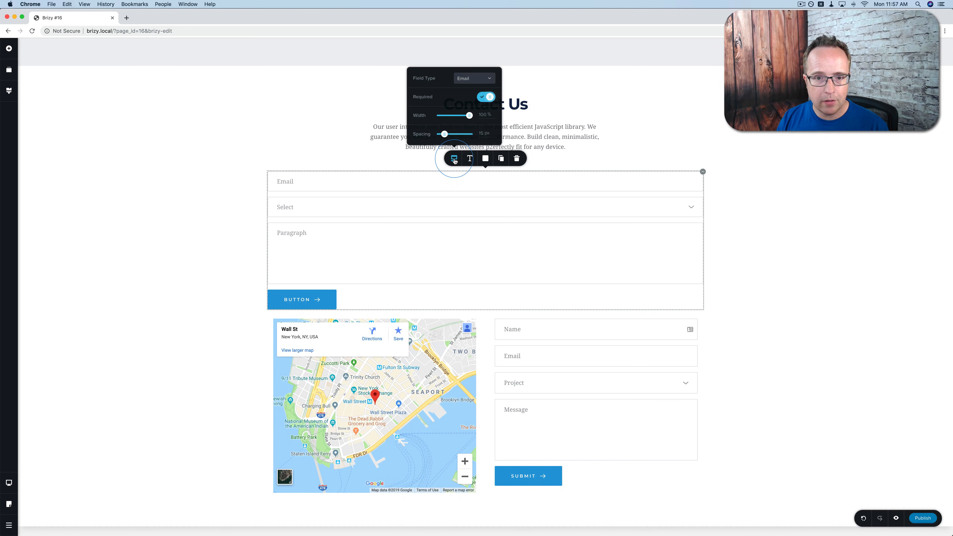
pyautogui.click(472, 78)
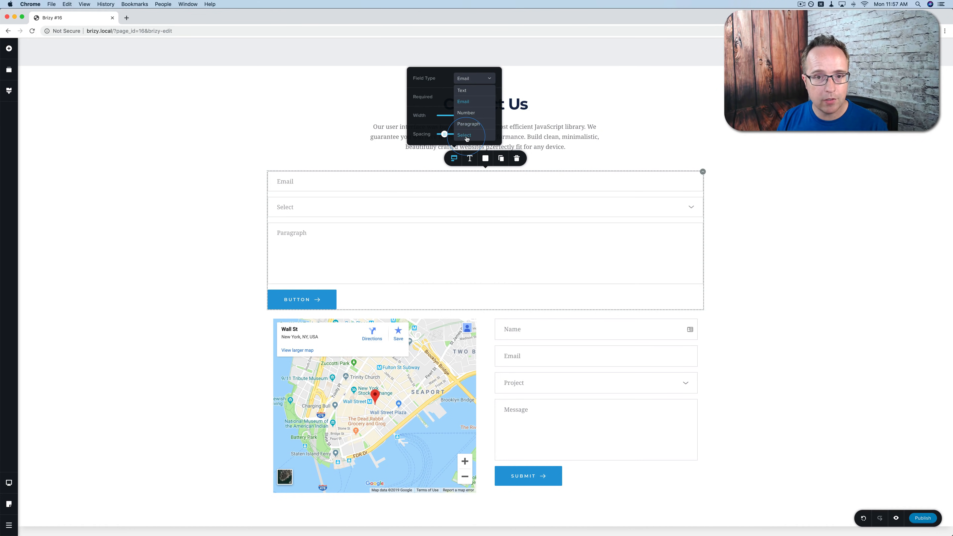
pyautogui.click(462, 90)
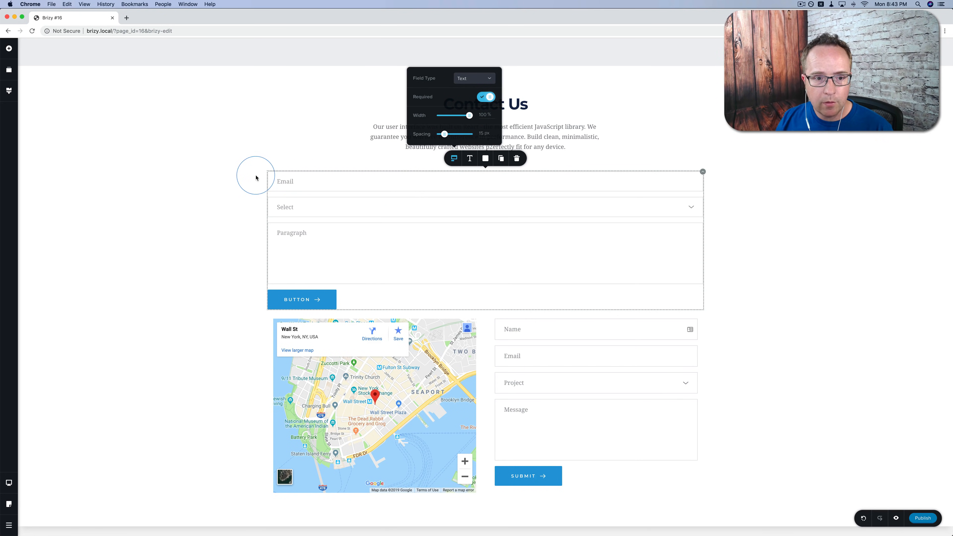
pyautogui.click(291, 183)
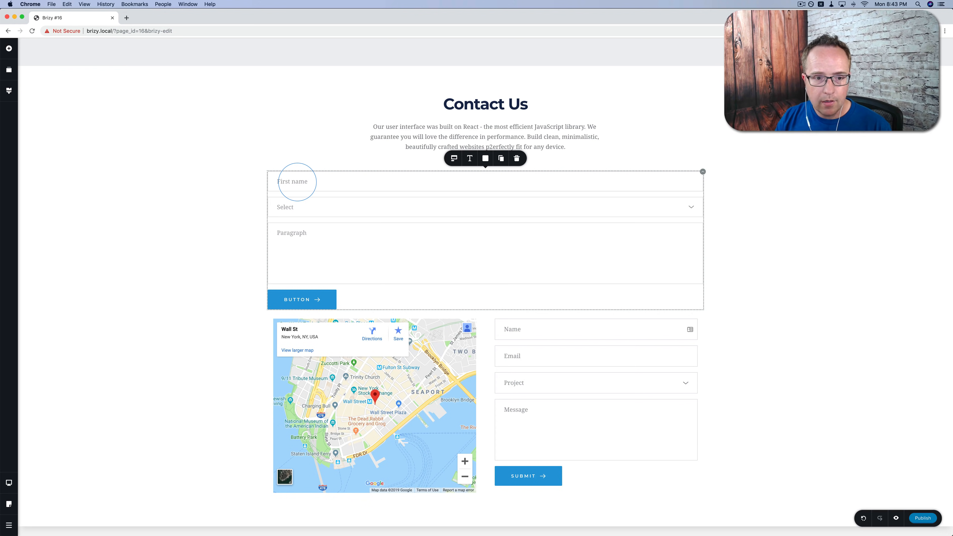
pyautogui.click(454, 158)
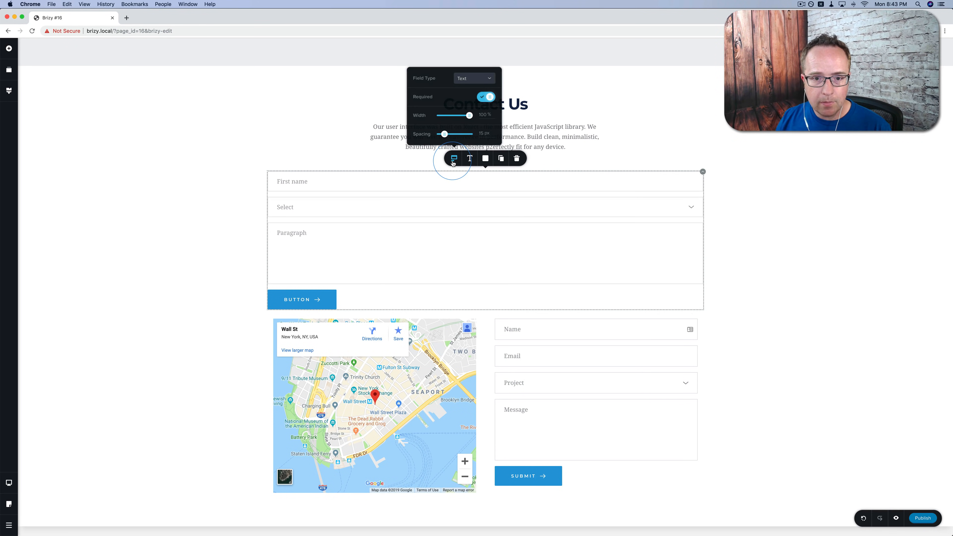
pyautogui.moveTo(464, 115); pyautogui.dragTo(441, 134)
pyautogui.click(469, 158)
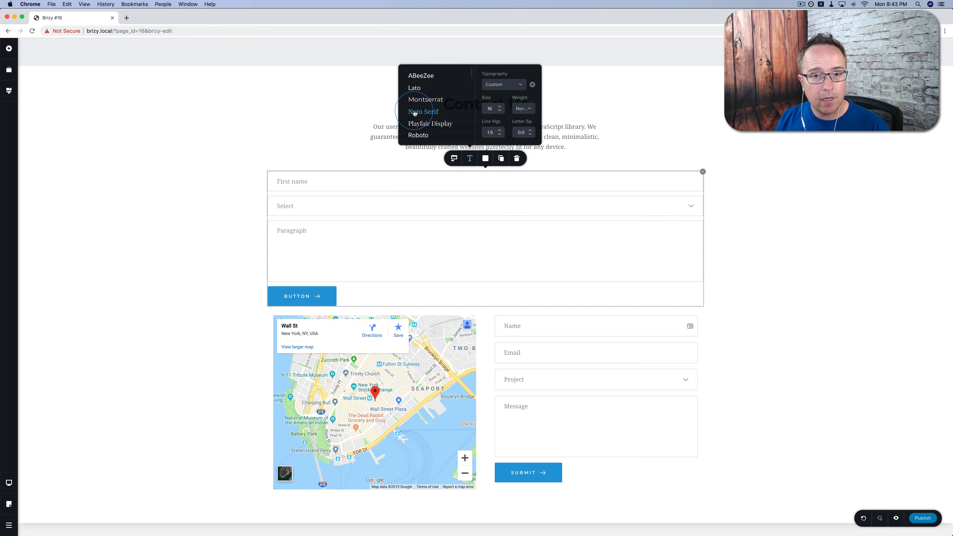
pyautogui.click(501, 85)
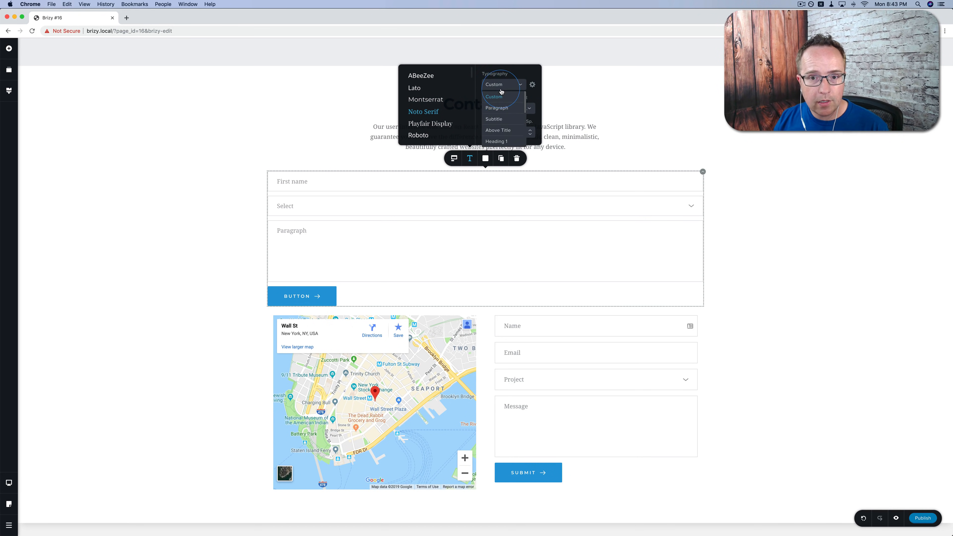
pyautogui.scroll(-5, 505, 113)
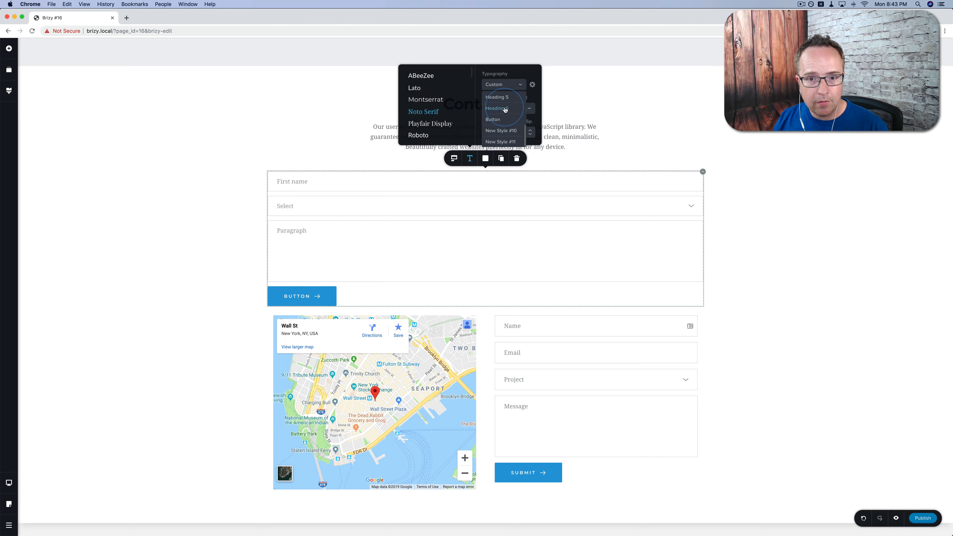
pyautogui.click(490, 131)
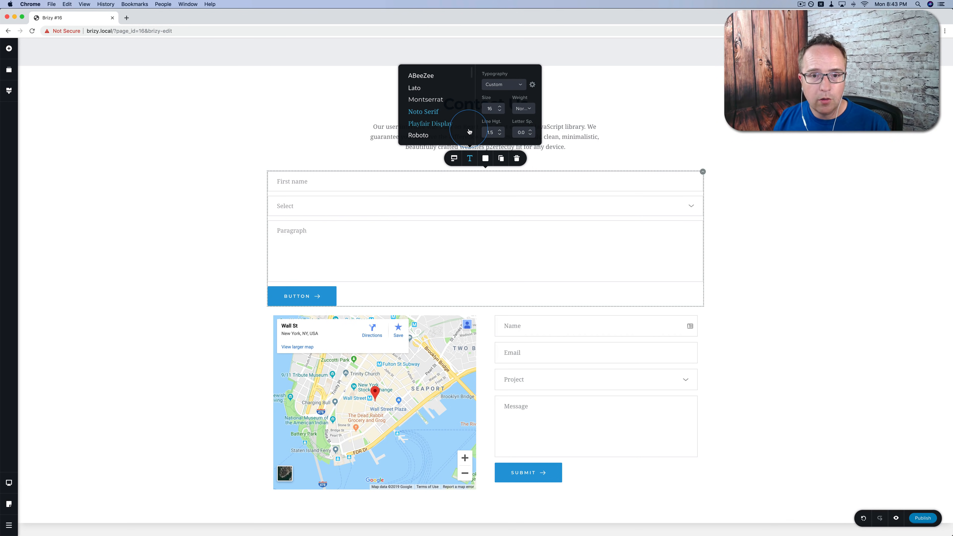
pyautogui.click(486, 159)
# Give the form fields a light pink background and red labels.
pyautogui.click(485, 162)
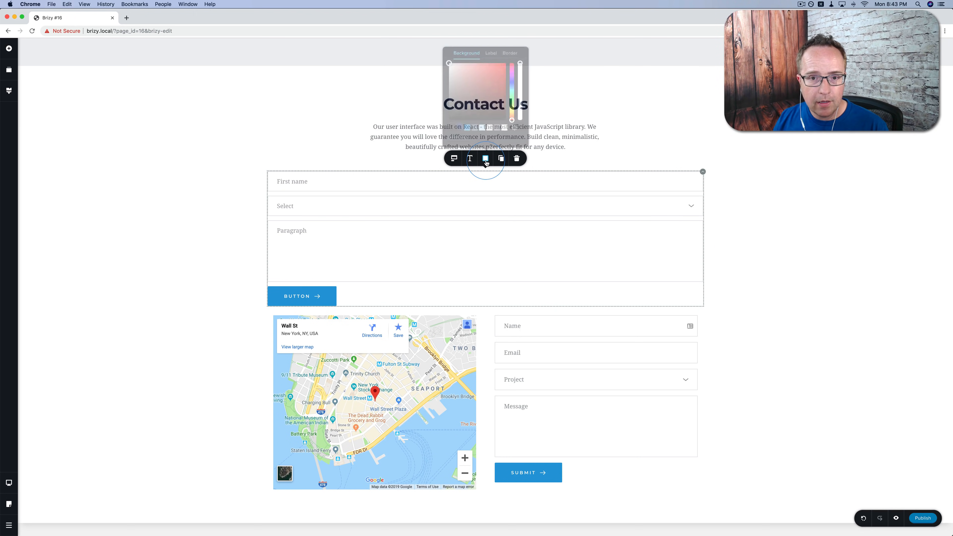
pyautogui.moveTo(456, 68)
pyautogui.mouseDown()
pyautogui.moveTo(475, 74)
pyautogui.moveTo(458, 62)
pyautogui.mouseUp()
pyautogui.click(492, 50)
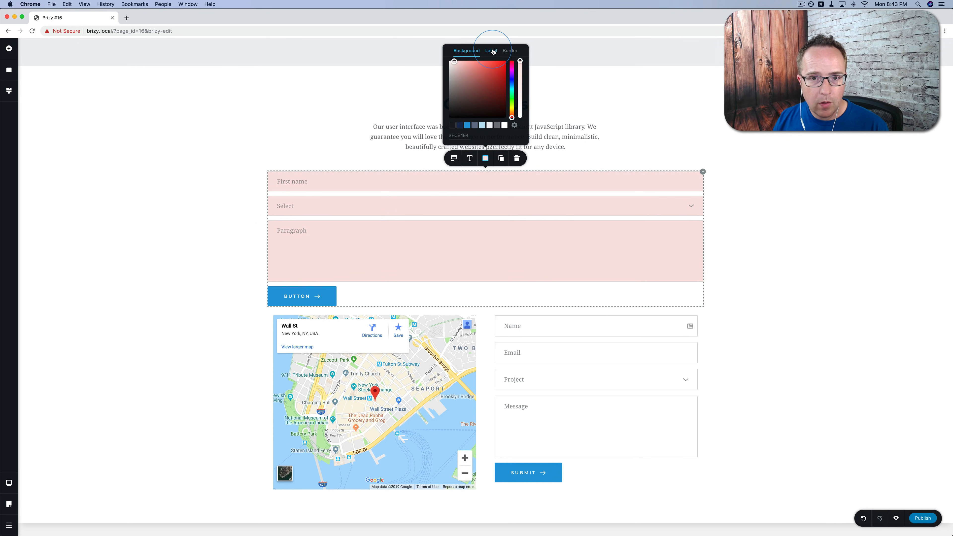
pyautogui.moveTo(481, 113); pyautogui.dragTo(513, 59)
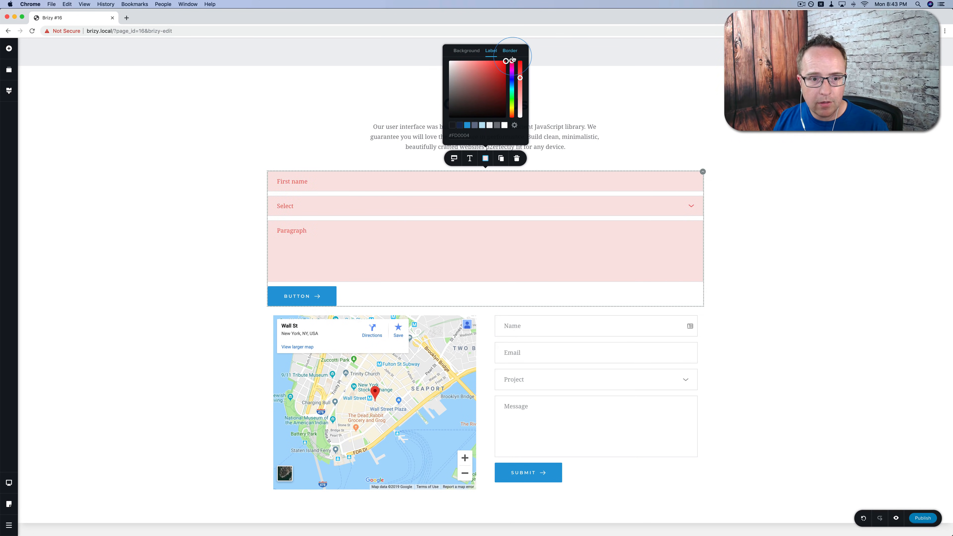
# Make the form field borders green.
pyautogui.click(510, 50)
pyautogui.click(461, 91)
pyautogui.moveTo(458, 93); pyautogui.dragTo(506, 64)
pyautogui.click(513, 104)
pyautogui.click(504, 91)
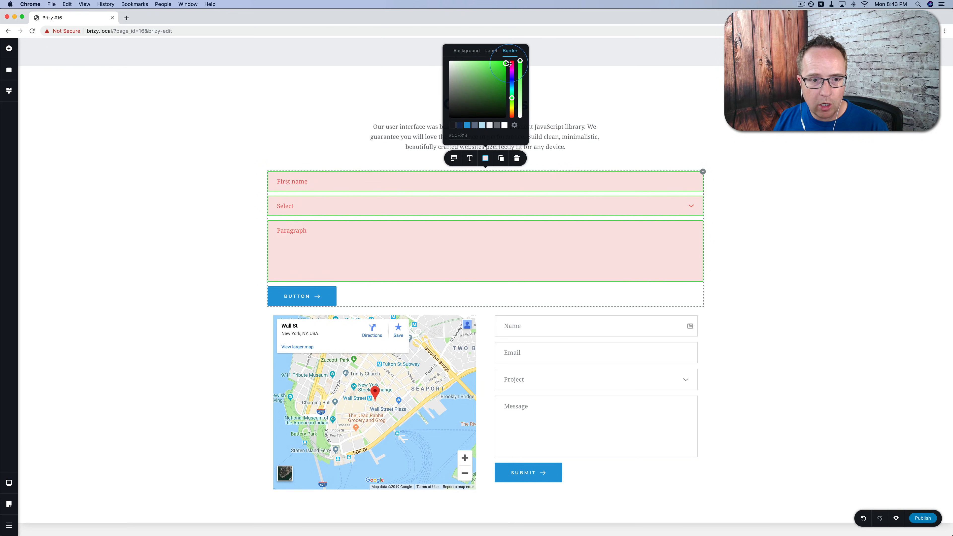
pyautogui.click(514, 126)
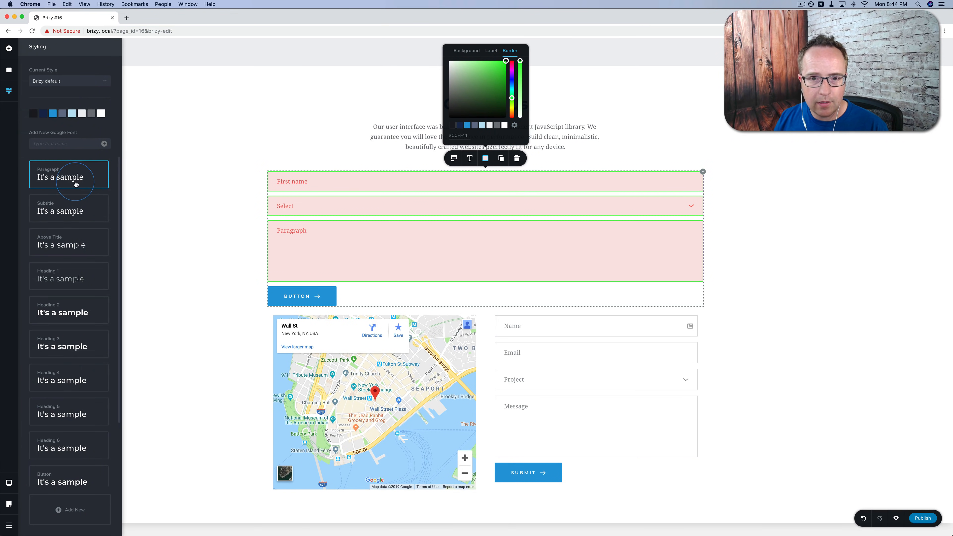
pyautogui.click(514, 126)
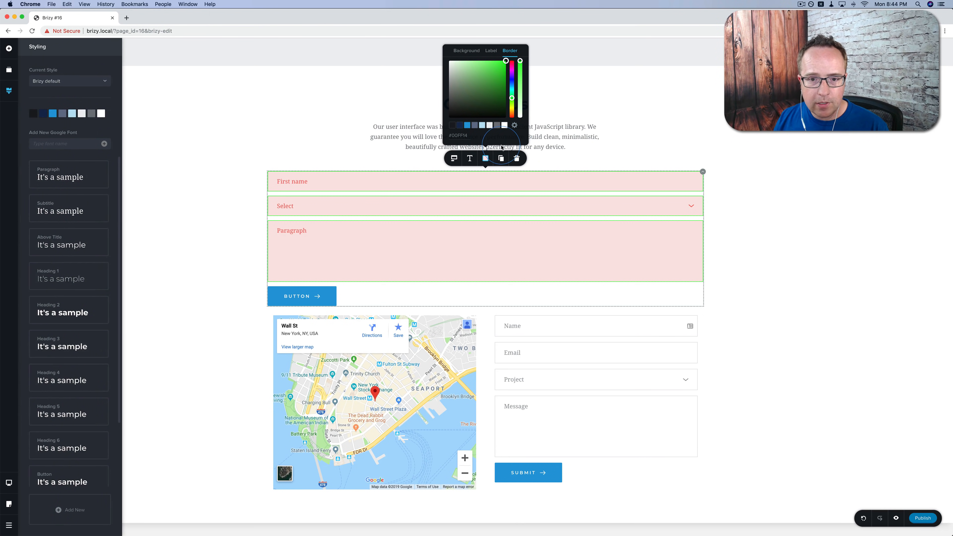
pyautogui.click(515, 140)
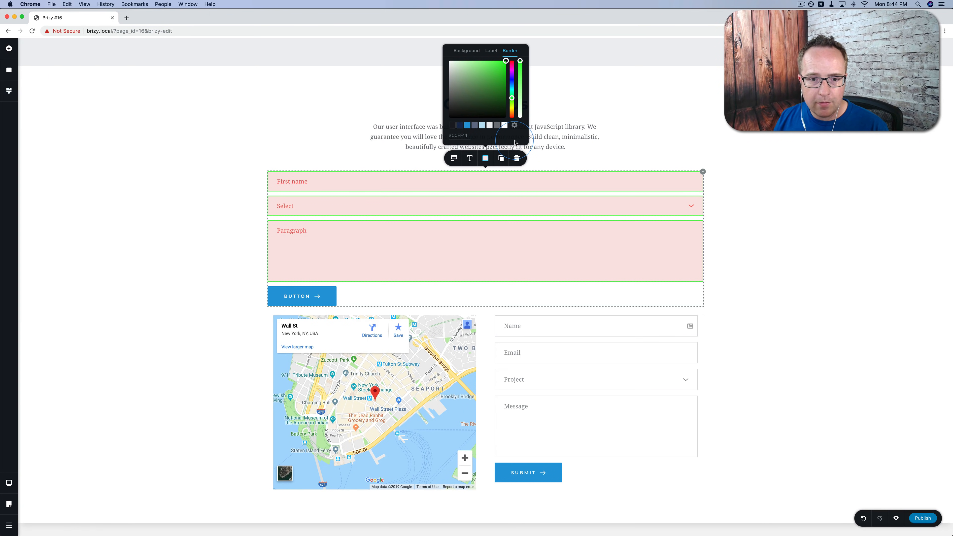
pyautogui.click(473, 186)
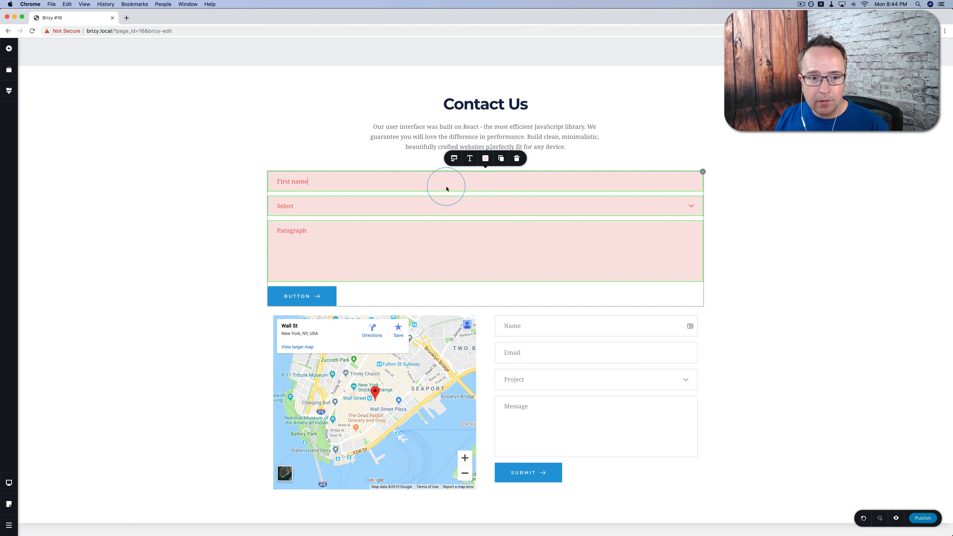
# Duplicate the First name field, set the copy to Email type and label it 'Email'.
pyautogui.click(502, 161)
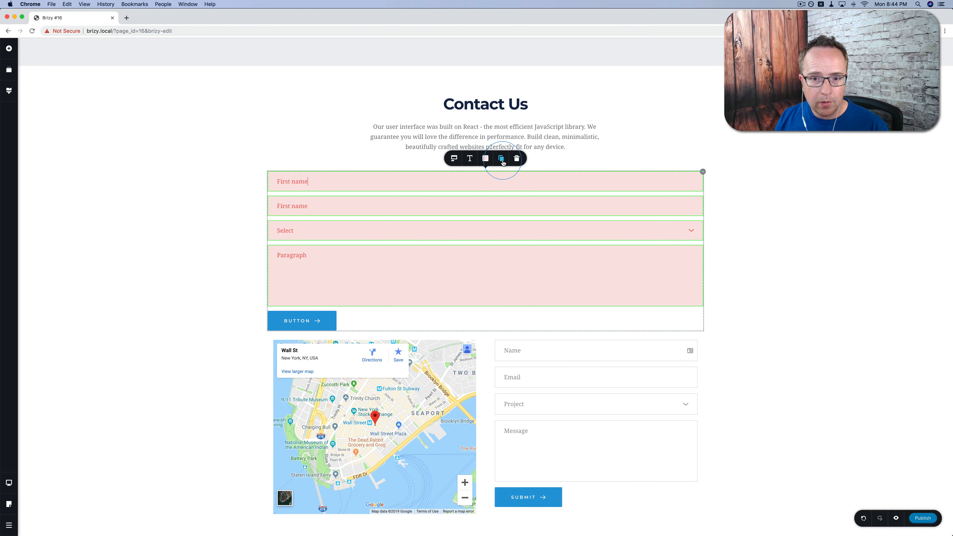
pyautogui.click(453, 183)
pyautogui.click(488, 103)
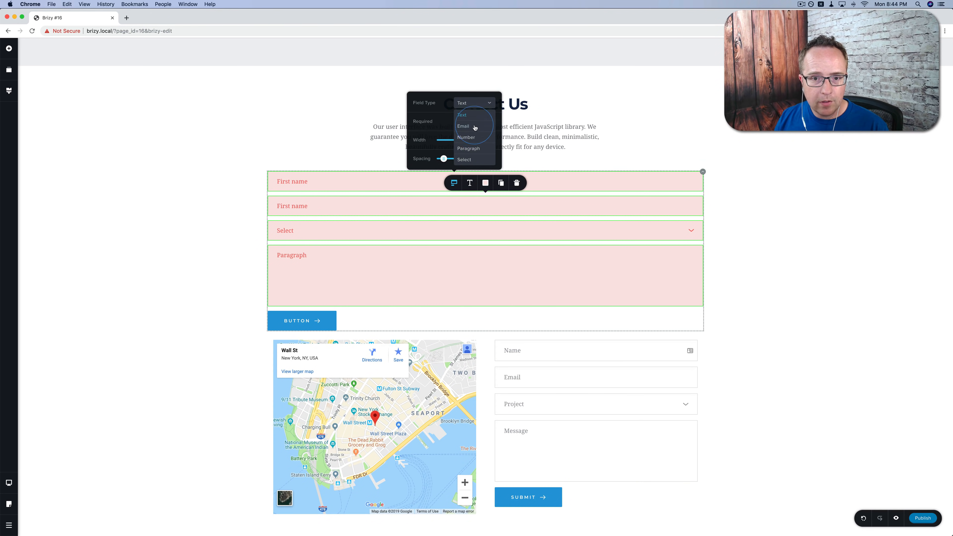
pyautogui.click(463, 127)
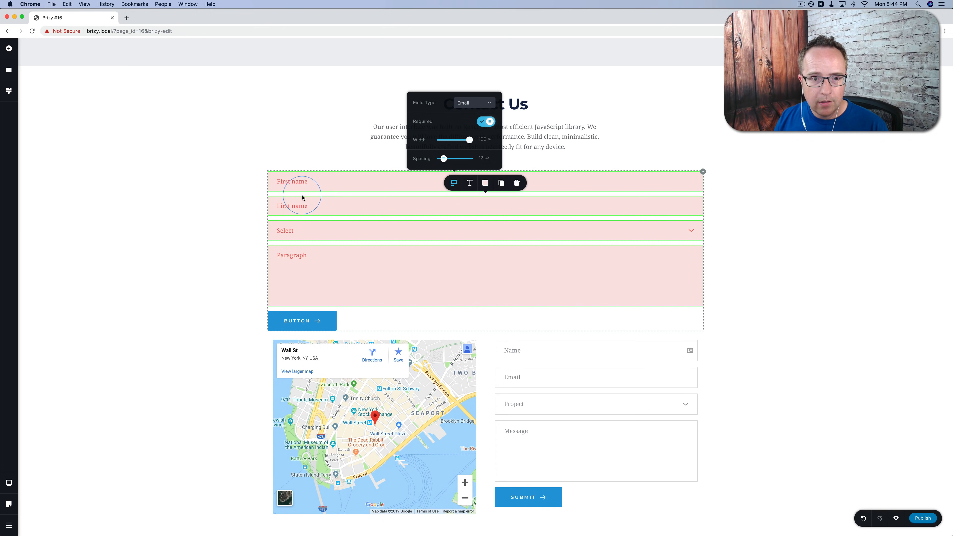
pyautogui.click(299, 205)
pyautogui.moveTo(314, 206); pyautogui.dragTo(273, 203)
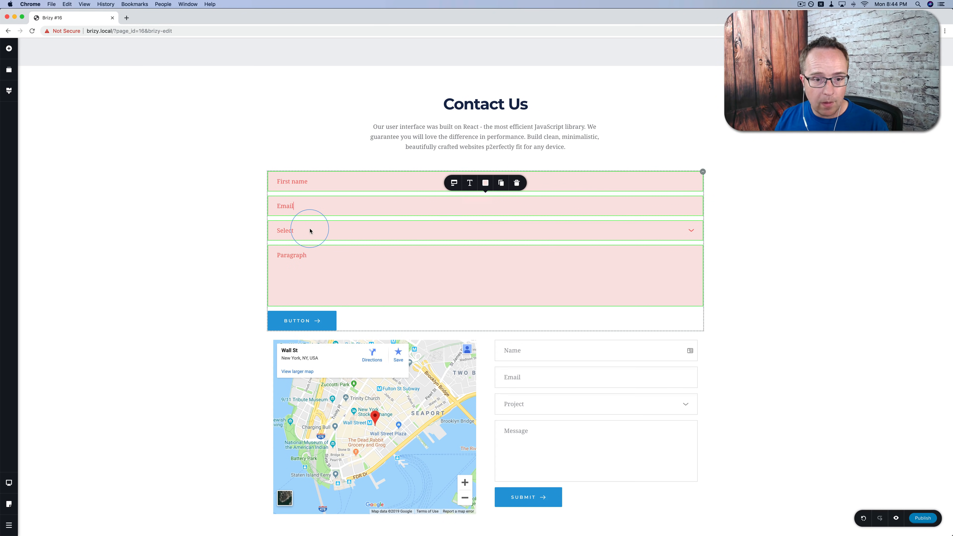
# Set the dropdown field's options to Bananas, Apples and Oranges.
pyautogui.click(375, 233)
pyautogui.click(290, 230)
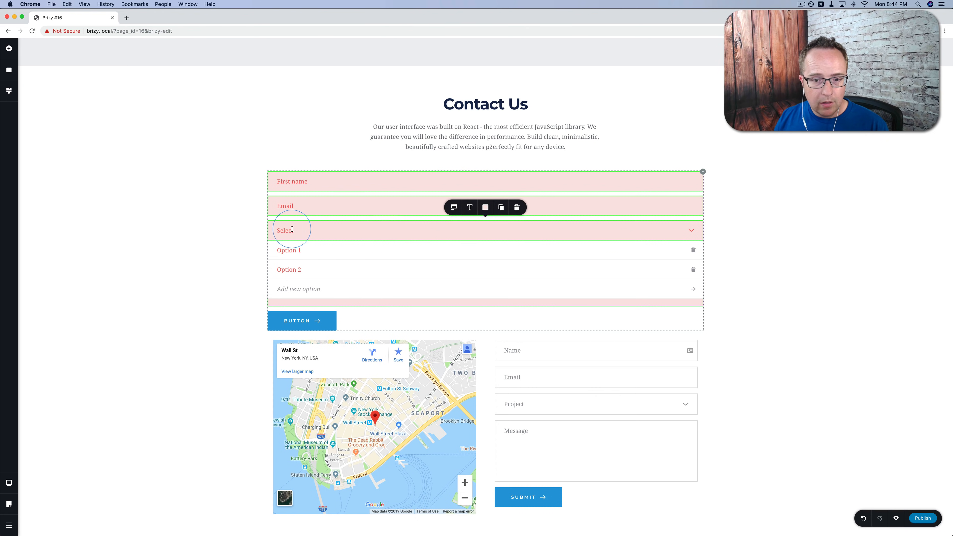
pyautogui.moveTo(301, 250); pyautogui.dragTo(277, 252)
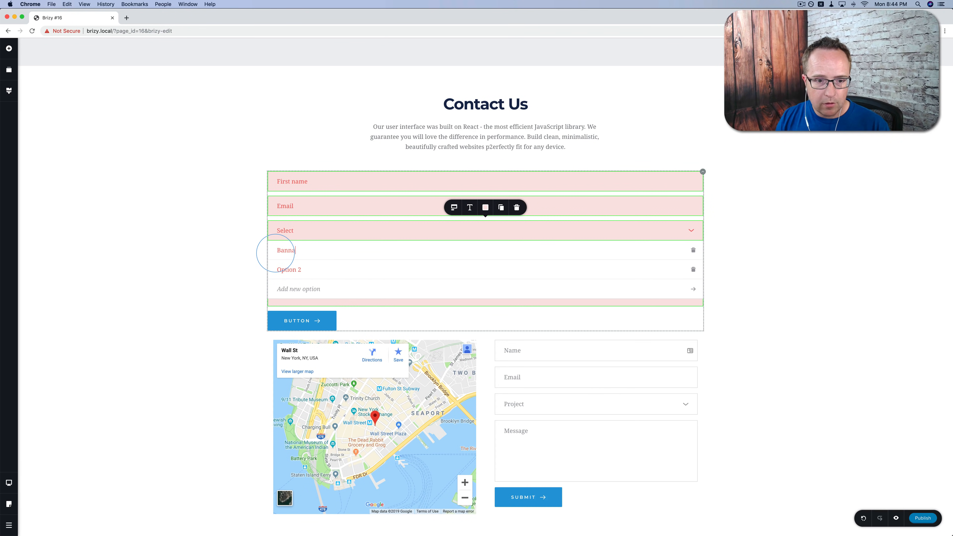
pyautogui.write('Banana')
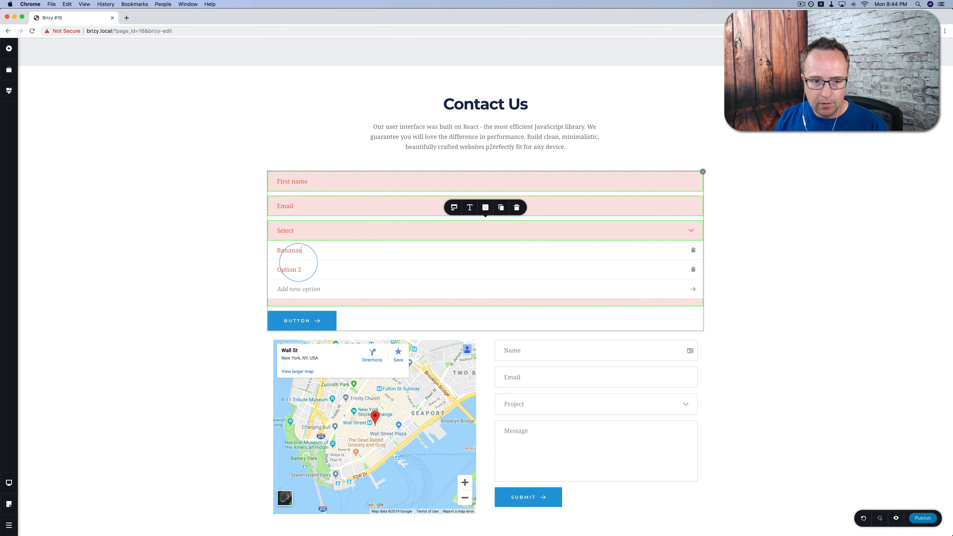
pyautogui.write('s')
pyautogui.moveTo(302, 270); pyautogui.dragTo(269, 272)
pyautogui.write('Apples')
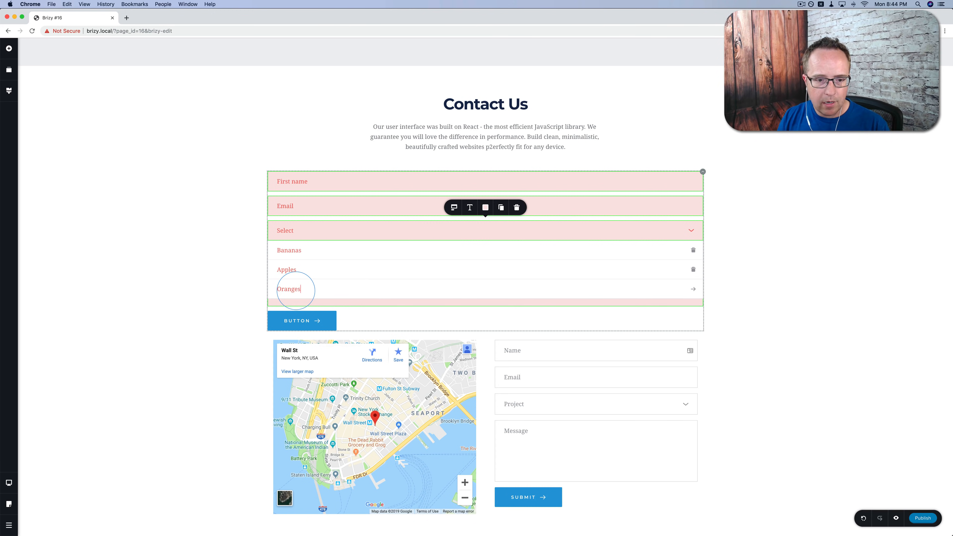
pyautogui.press('Return')
pyautogui.click(248, 286)
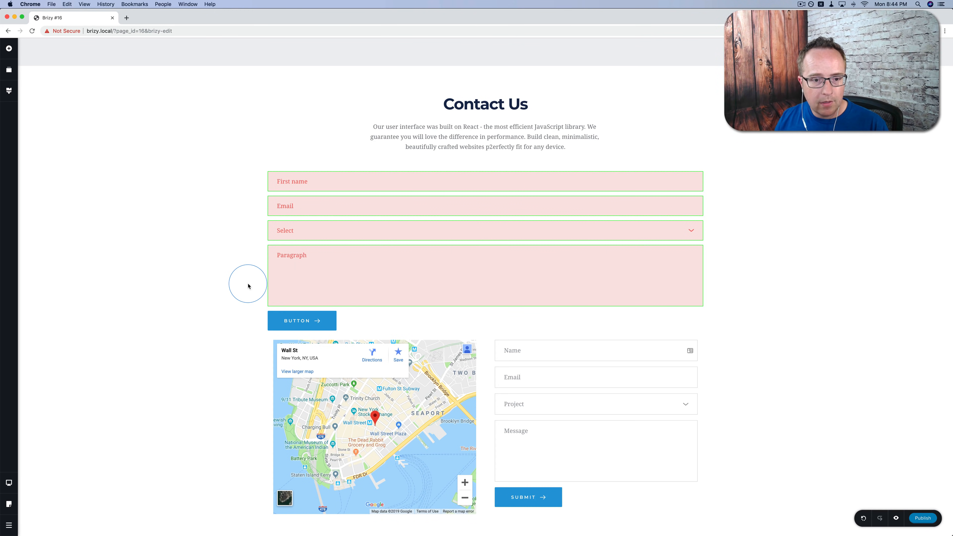
# Label the dropdown field 'Select Your Favorite Fruit'.
pyautogui.click(327, 233)
pyautogui.click(238, 266)
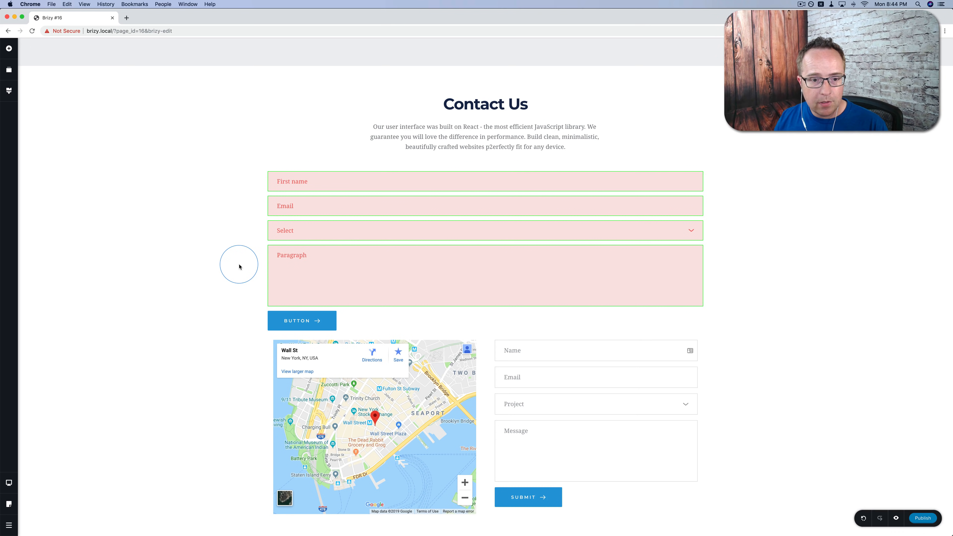
pyautogui.click(289, 229)
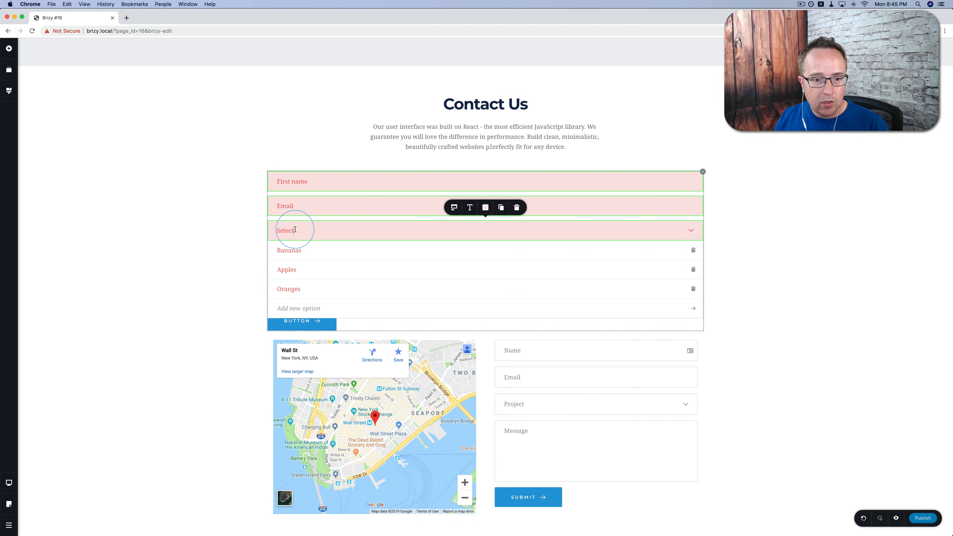
pyautogui.click(316, 238)
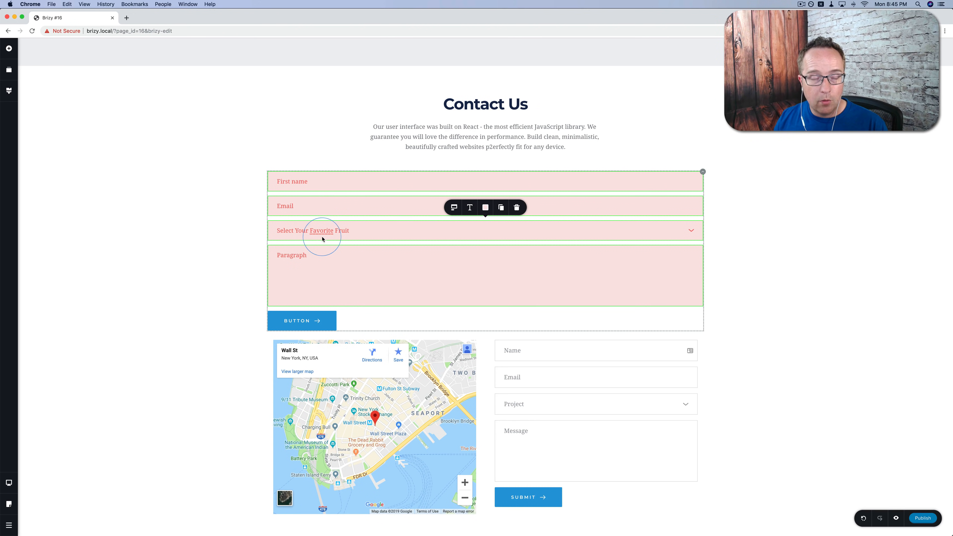
pyautogui.click(311, 279)
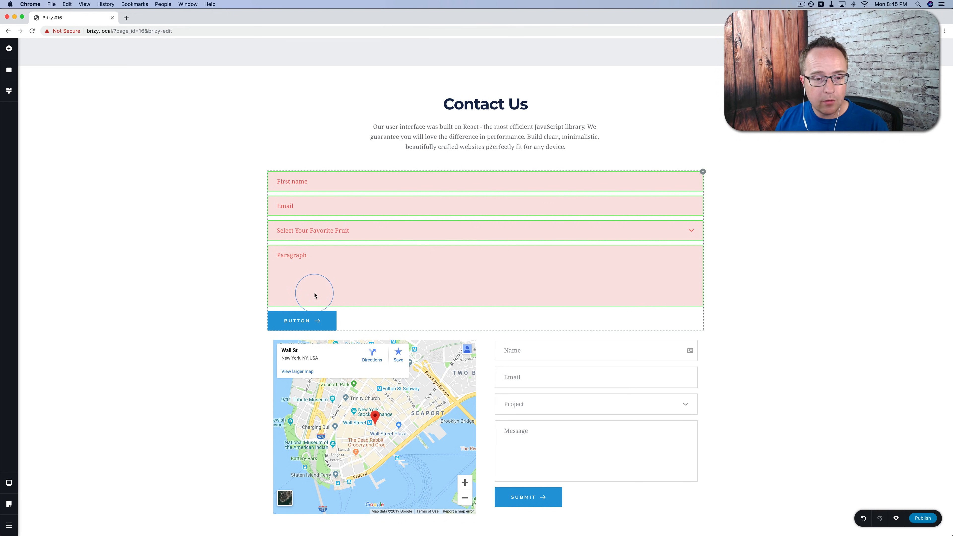
# Change the form's button label from 'BUTTON' to 'Send'.
pyautogui.click(308, 321)
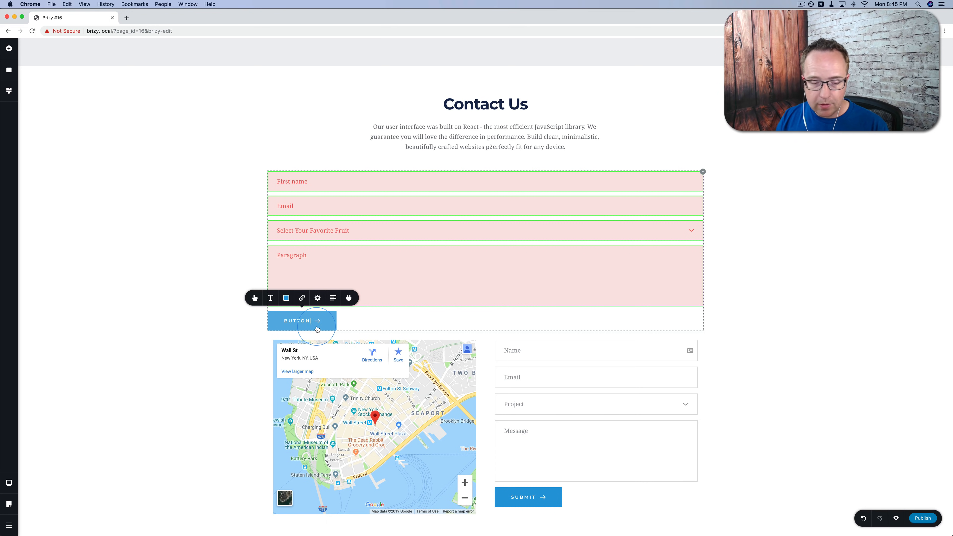
pyautogui.press('BackSpace')
pyautogui.write('S')
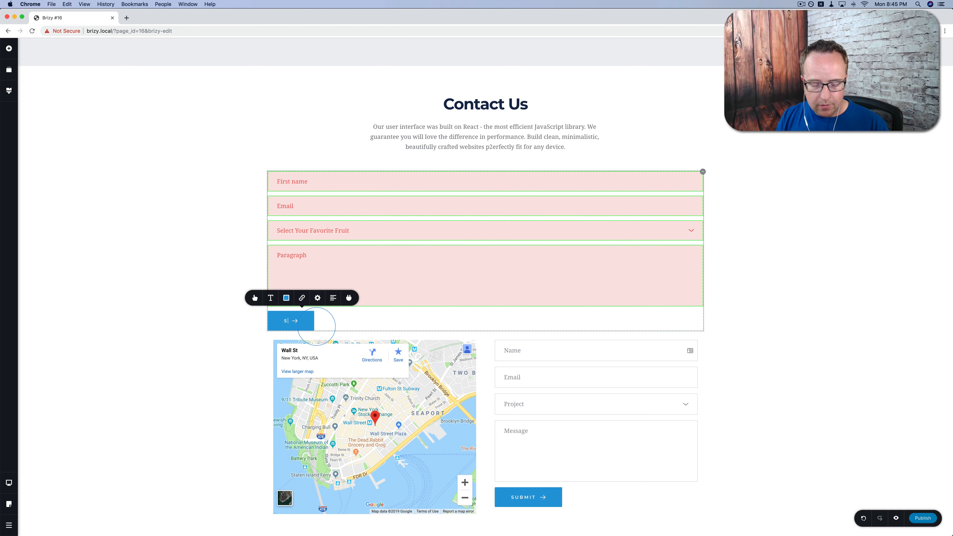
pyautogui.write('end')
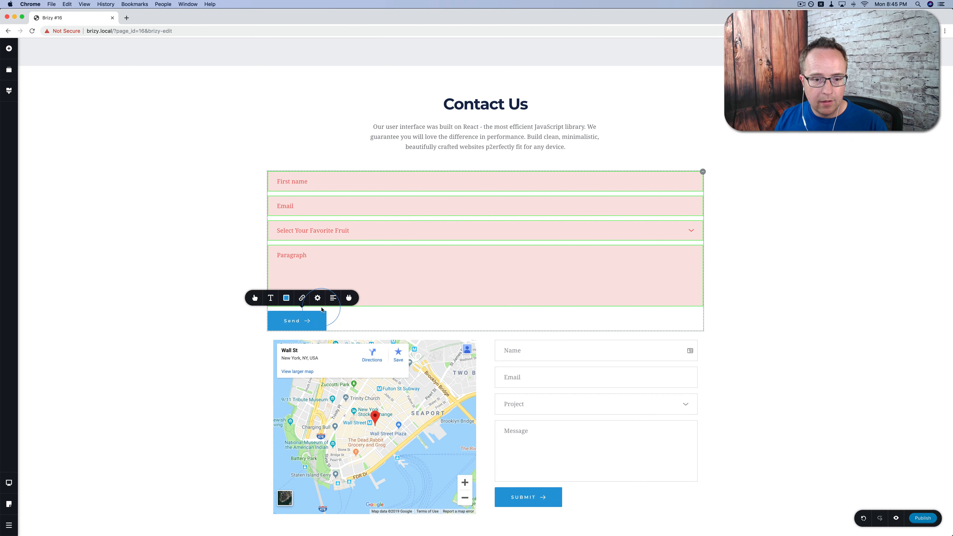
pyautogui.click(95, 461)
pyautogui.scroll(-1, 95, 460)
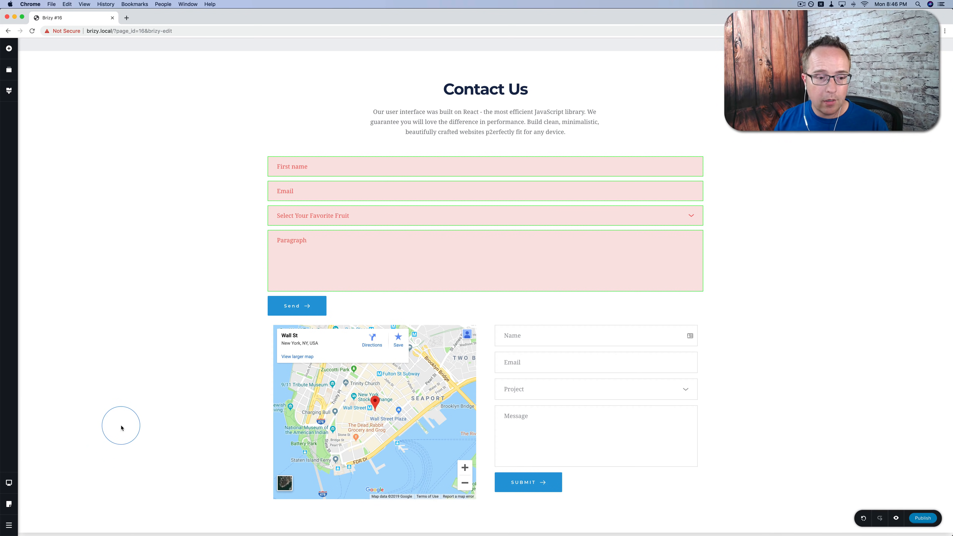
# Preview the page at tablet width, then at mobile width, scrolling through the mobile layout.
pyautogui.click(9, 483)
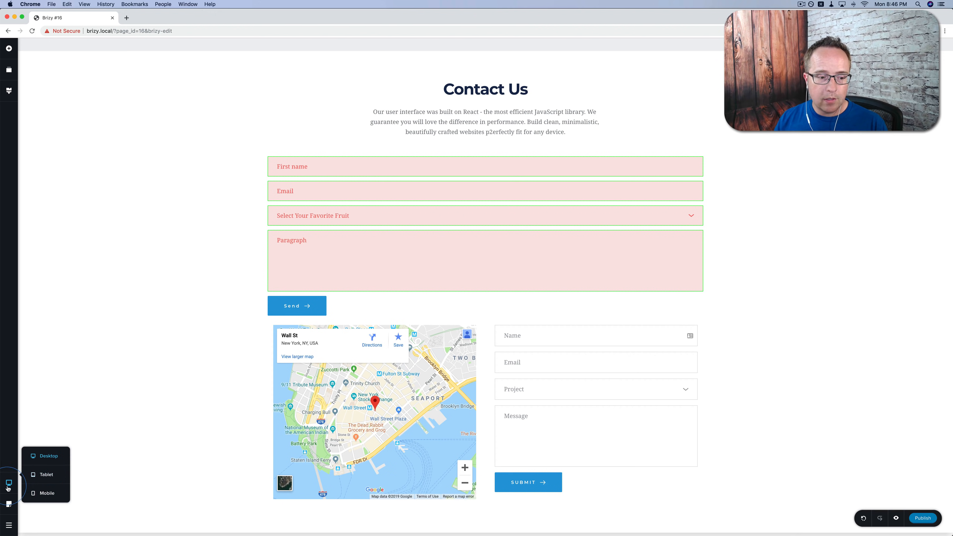
pyautogui.click(46, 474)
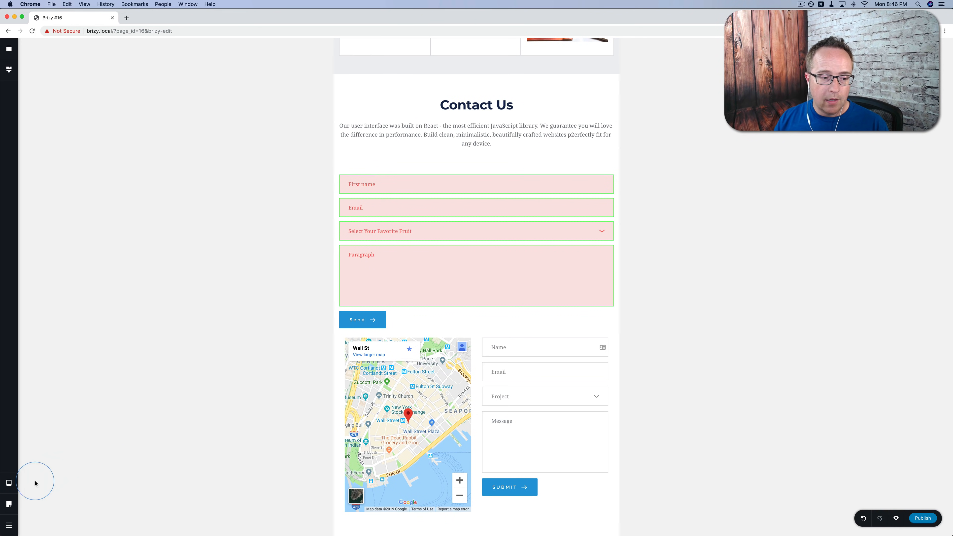
pyautogui.moveTo(9, 484)
pyautogui.click(45, 492)
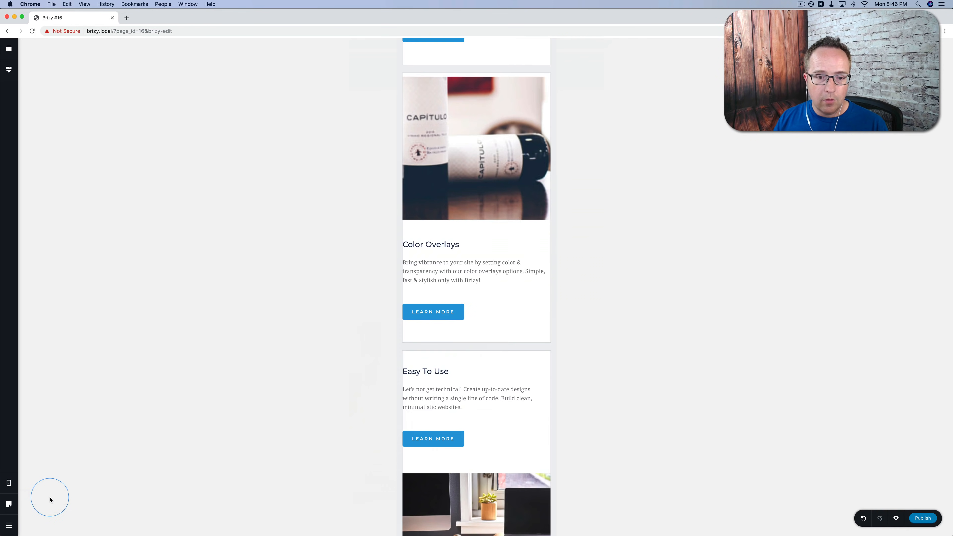
pyautogui.scroll(5, 405, 295)
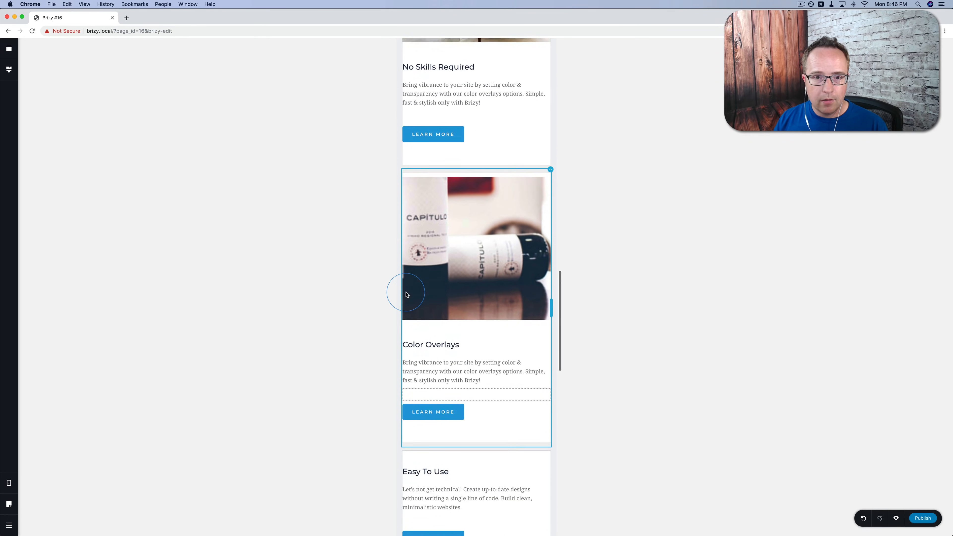
pyautogui.scroll(15, 406, 294)
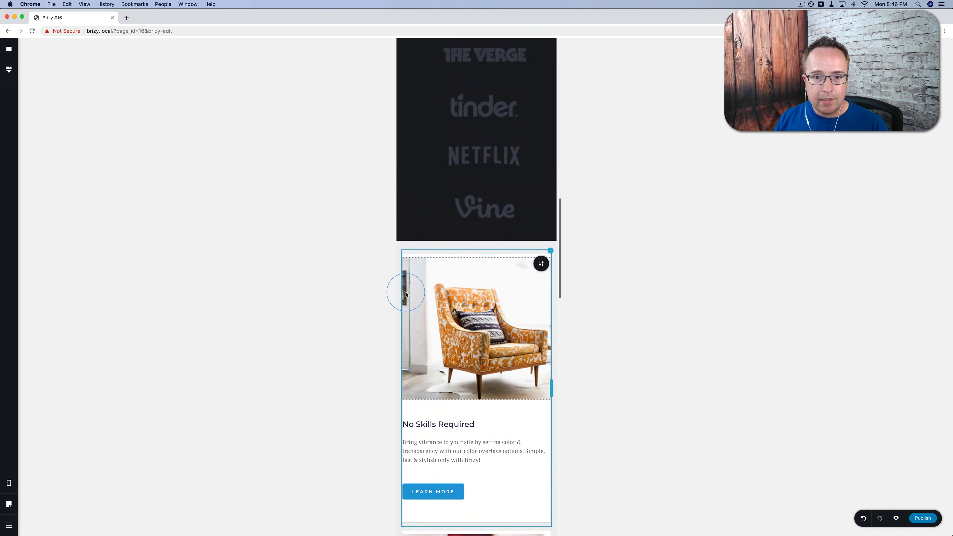
pyautogui.scroll(10, 405, 293)
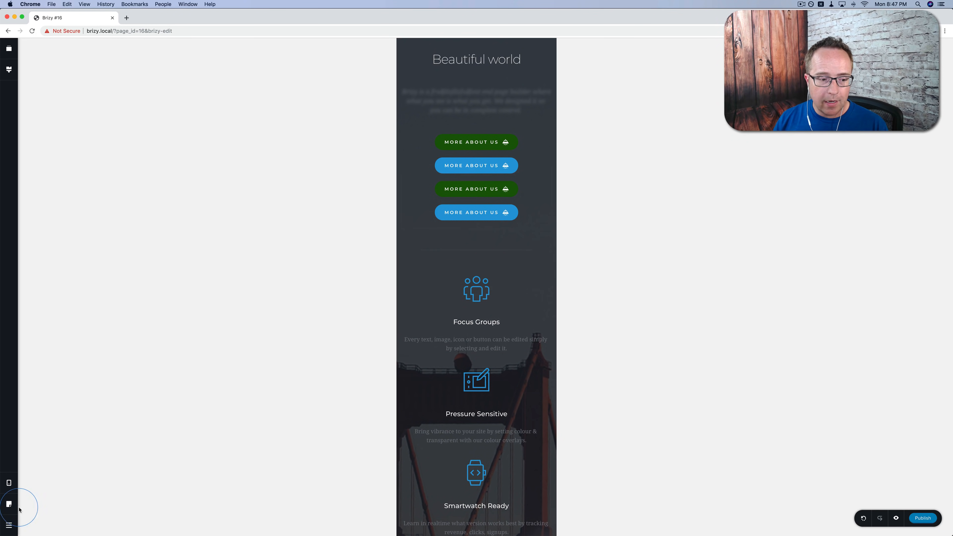
# Open the page settings and show the Page Template list, currently Brizy Template.
pyautogui.click(8, 507)
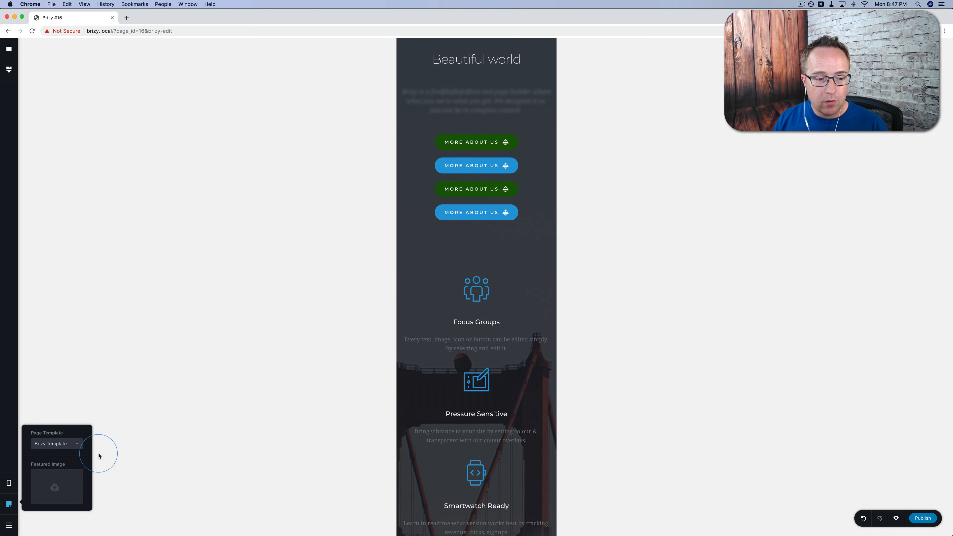
pyautogui.click(82, 446)
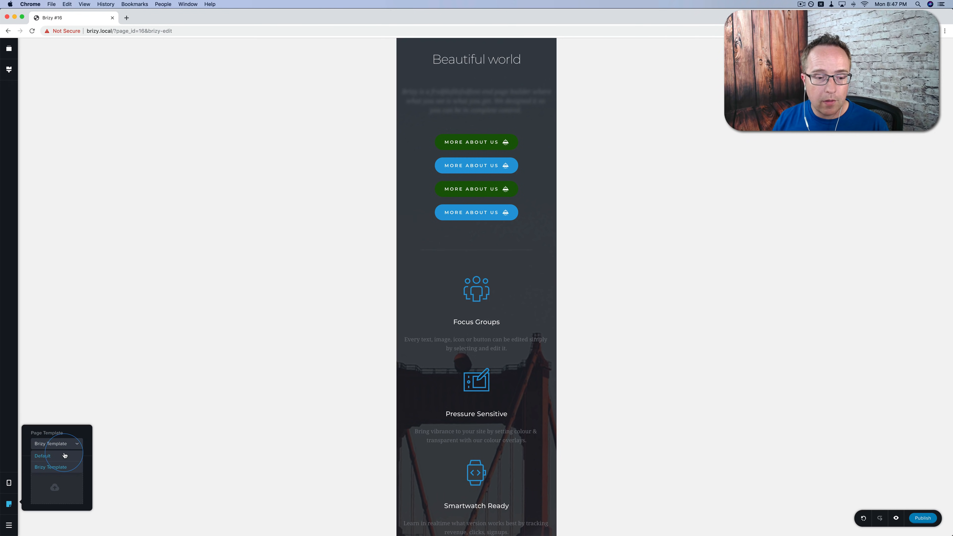
# Keep Brizy Template, open the Featured Image upload dialog, and return to desktop view.
pyautogui.click(89, 479)
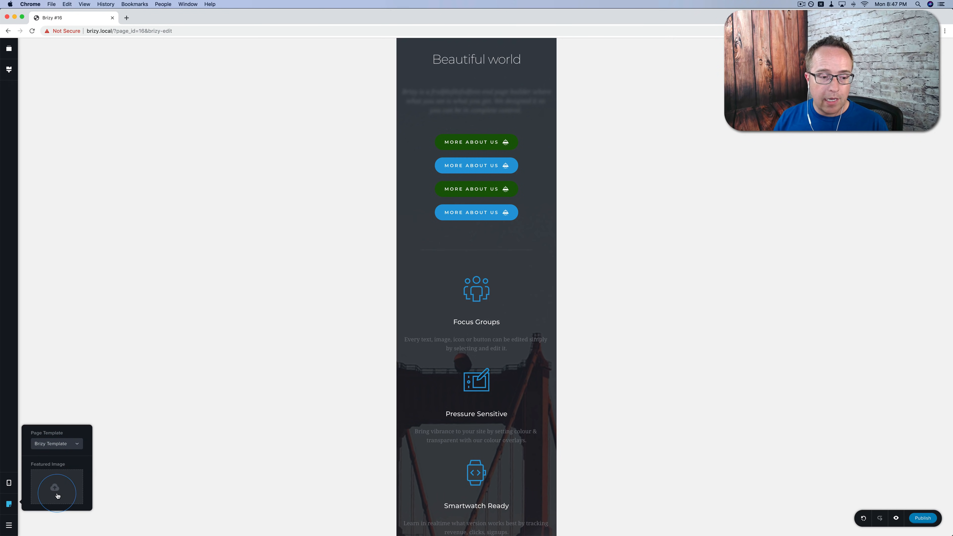
pyautogui.click(58, 484)
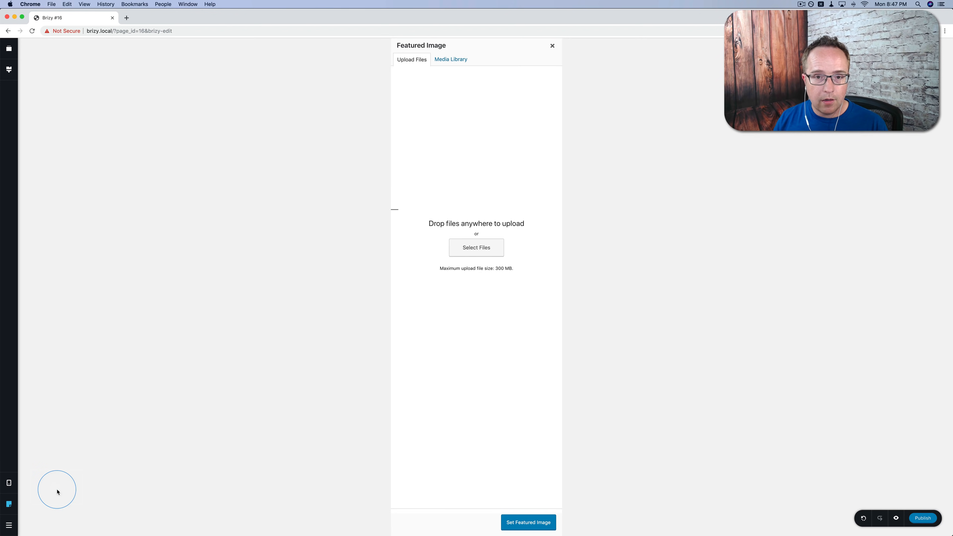
pyautogui.click(7, 484)
pyautogui.click(39, 462)
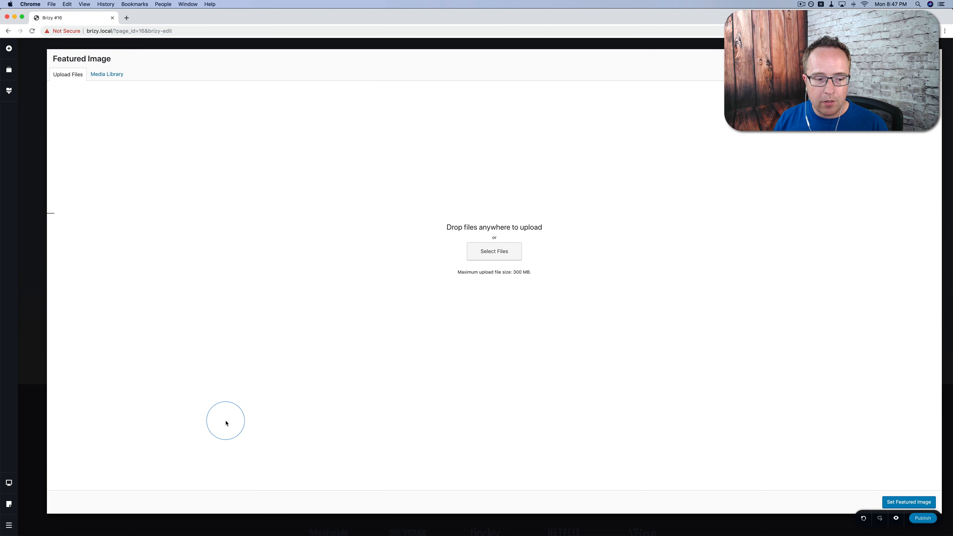
pyautogui.click(10, 526)
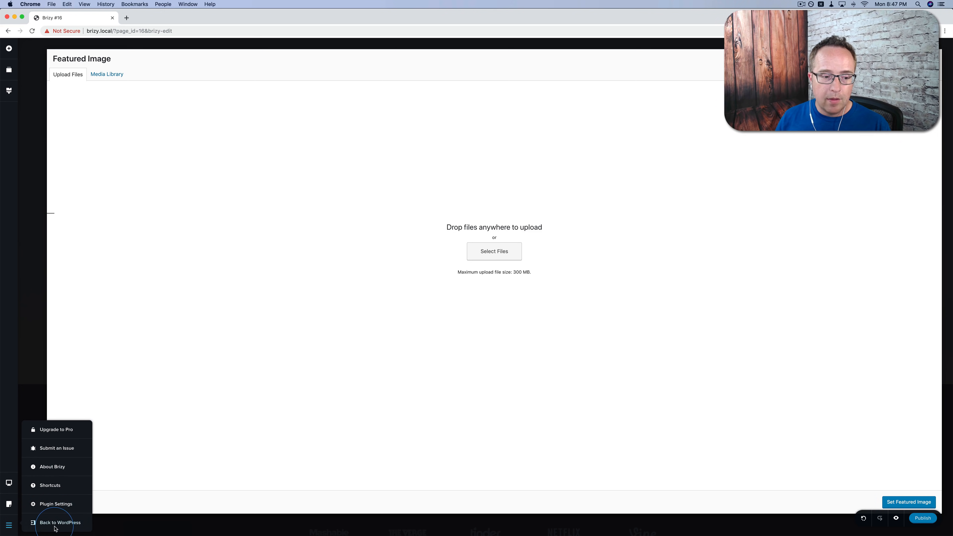
# Open the Brizy PRO pricing page and highlight the $299 Lifetime price, Brizy Cloud note and Studio's 1 Year Access.
pyautogui.click(58, 429)
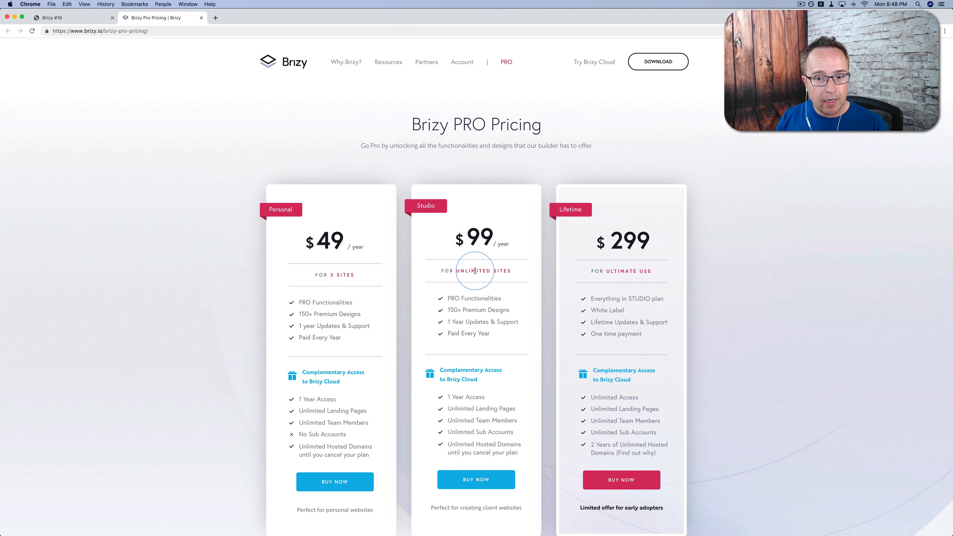
pyautogui.moveTo(623, 240); pyautogui.dragTo(650, 245)
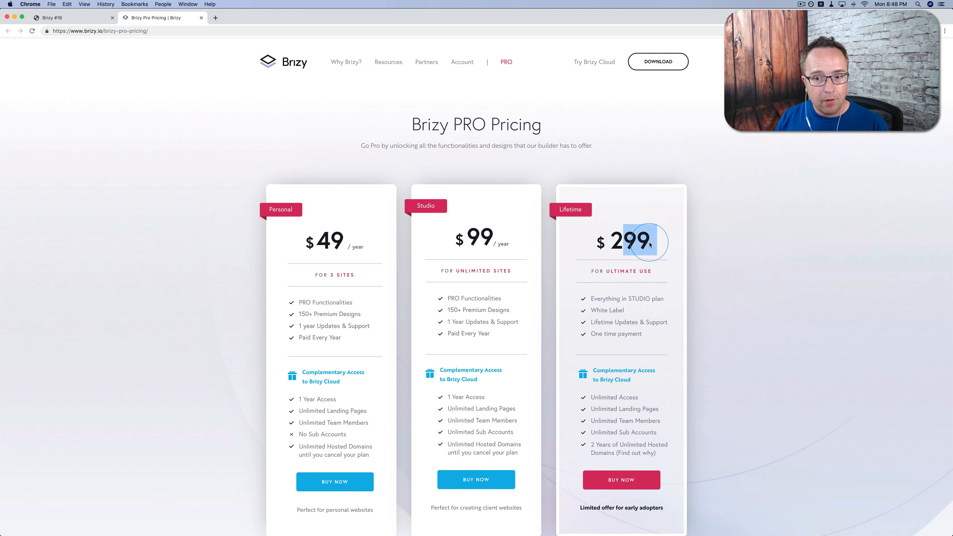
pyautogui.doubleClick(634, 240)
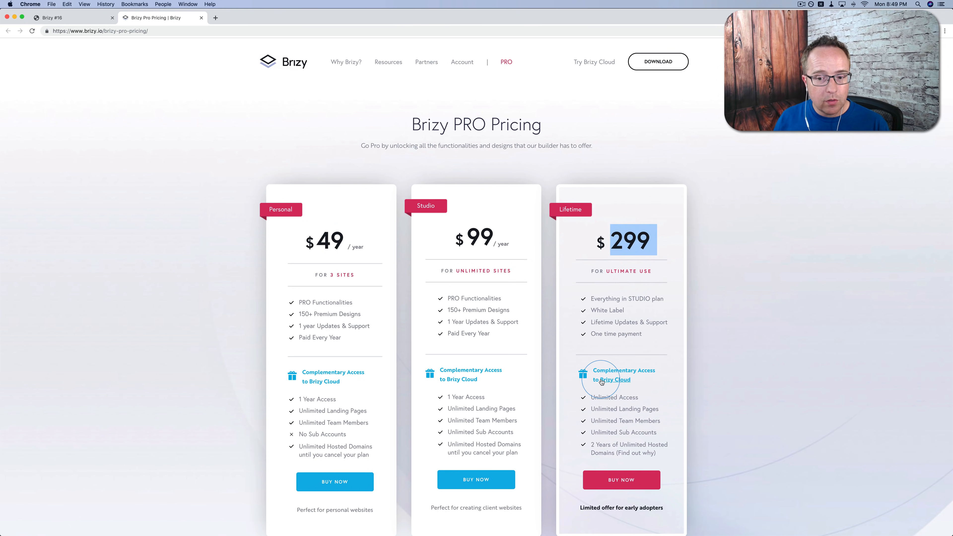
pyautogui.moveTo(600, 379); pyautogui.dragTo(658, 432)
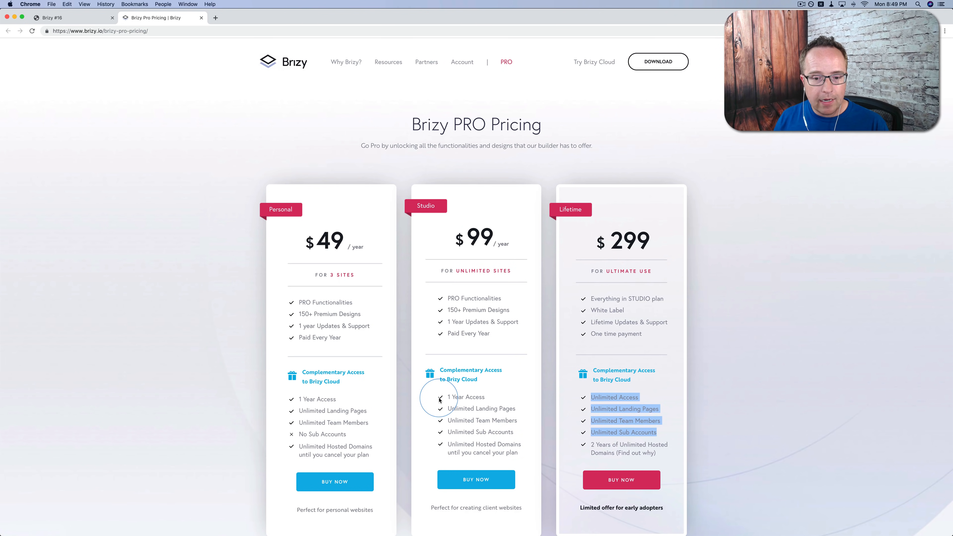
pyautogui.moveTo(486, 397); pyautogui.dragTo(447, 398)
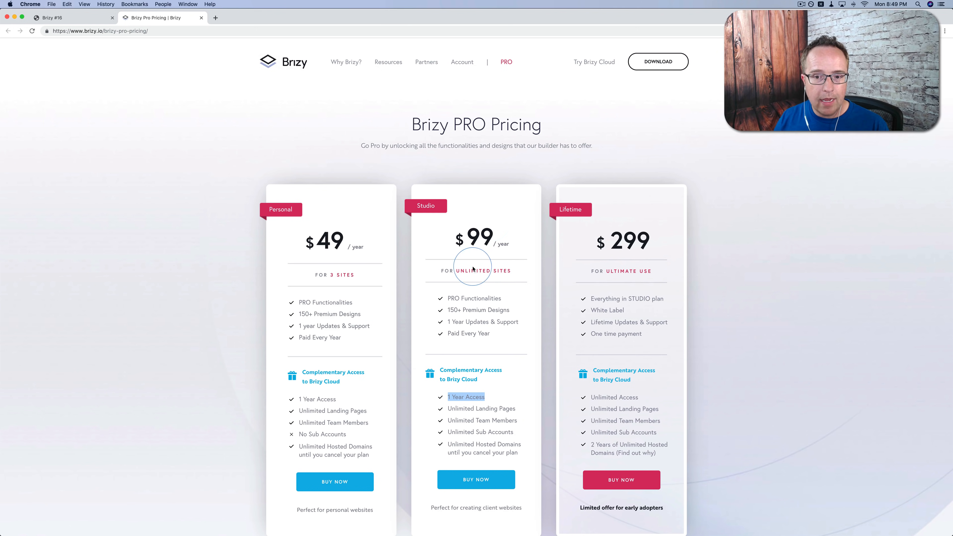
# Create a new Brizy Cloud page, open Page #1 in the editor and browse full-page layouts.
pyautogui.click(594, 63)
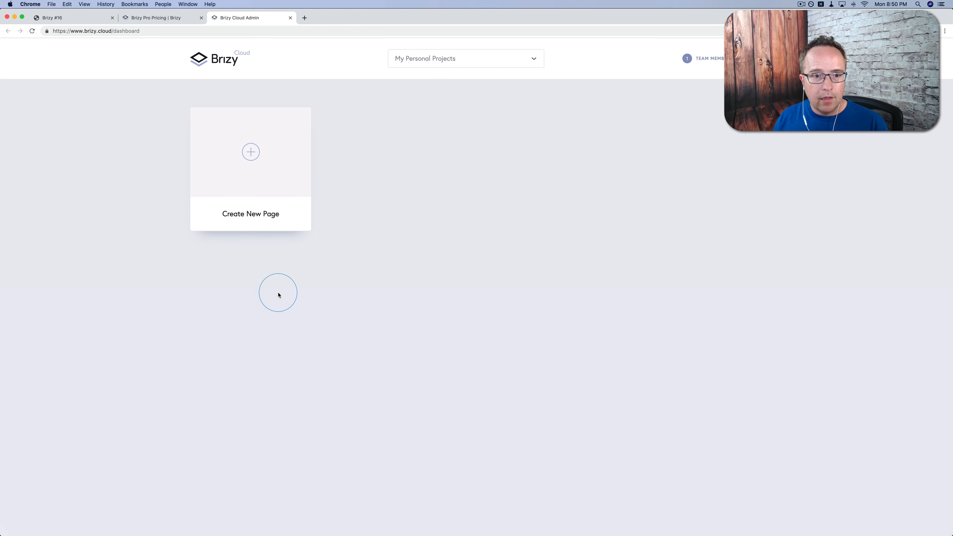
pyautogui.click(251, 153)
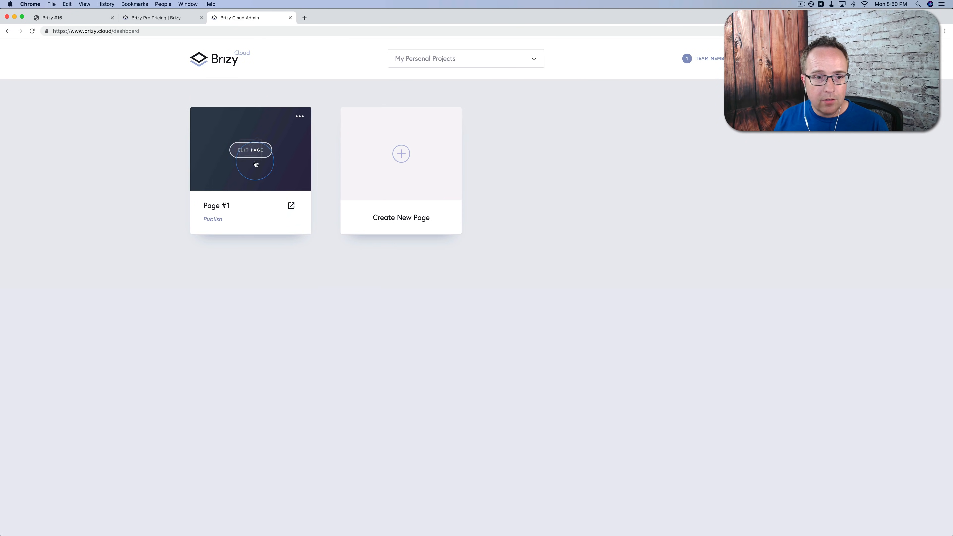
pyautogui.click(250, 151)
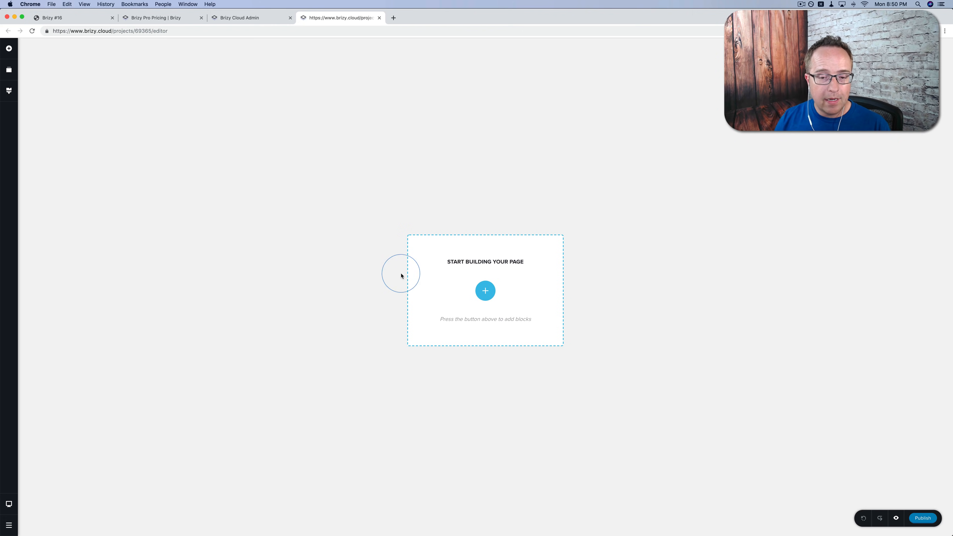
pyautogui.click(484, 291)
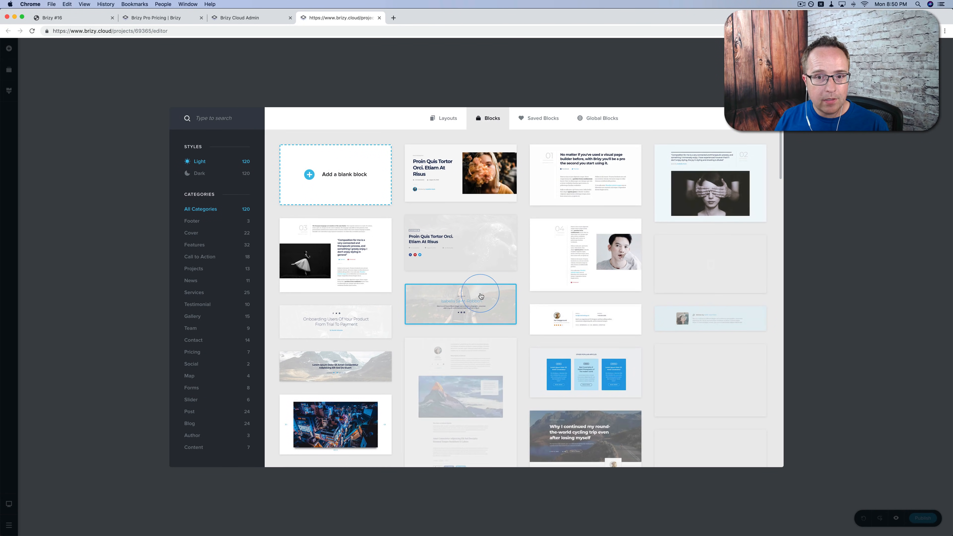
pyautogui.click(449, 119)
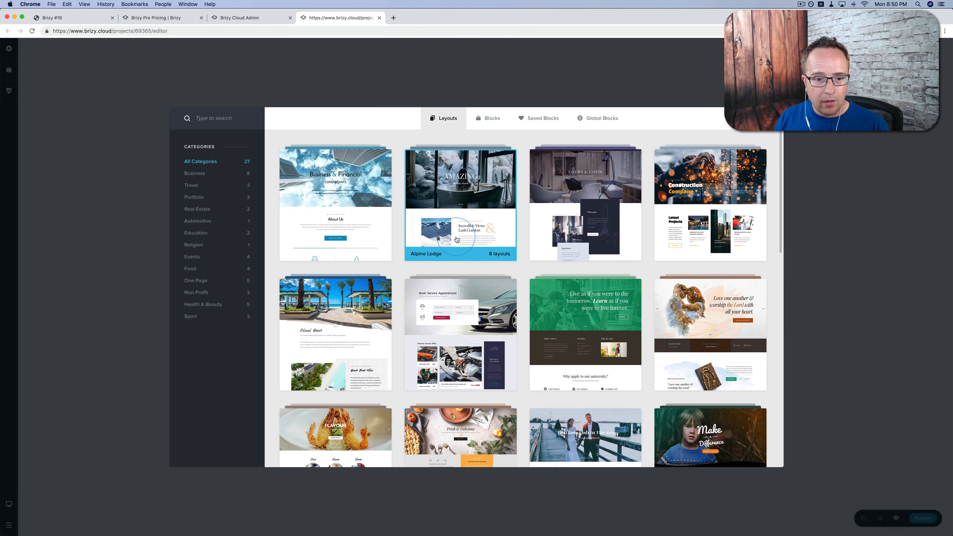
# Preview the Beach Resort Dining and Gallery layouts, then import the Beach Resort Homepage layout.
pyautogui.click(335, 339)
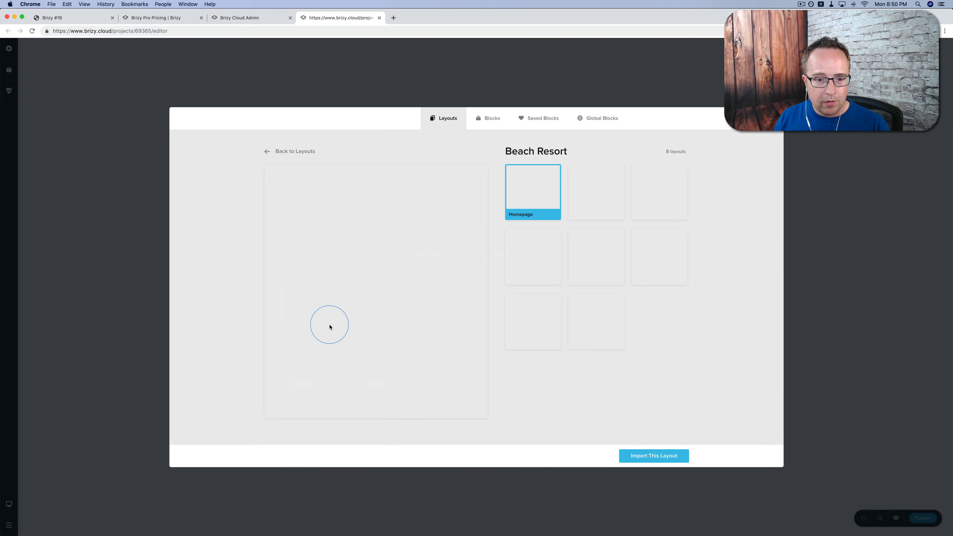
pyautogui.click(603, 174)
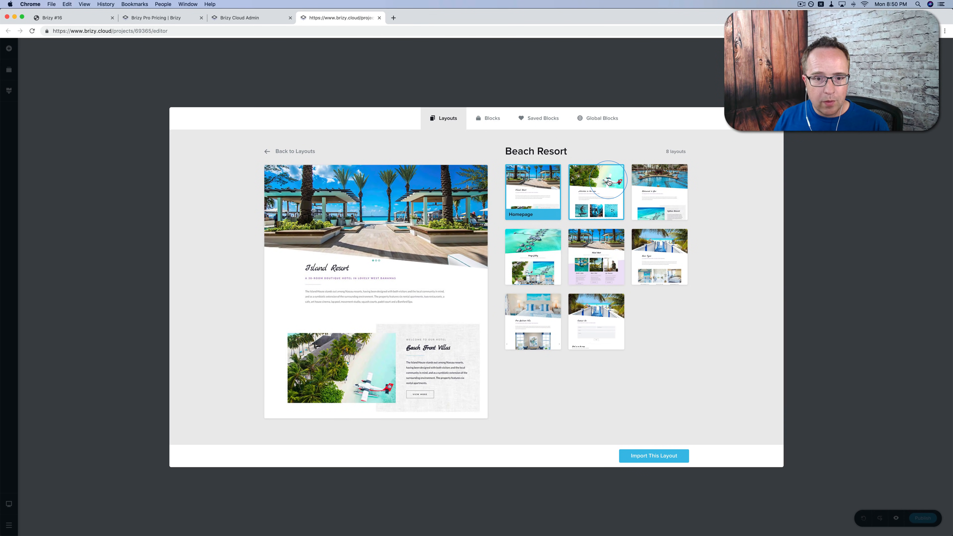
pyautogui.click(649, 183)
pyautogui.click(611, 232)
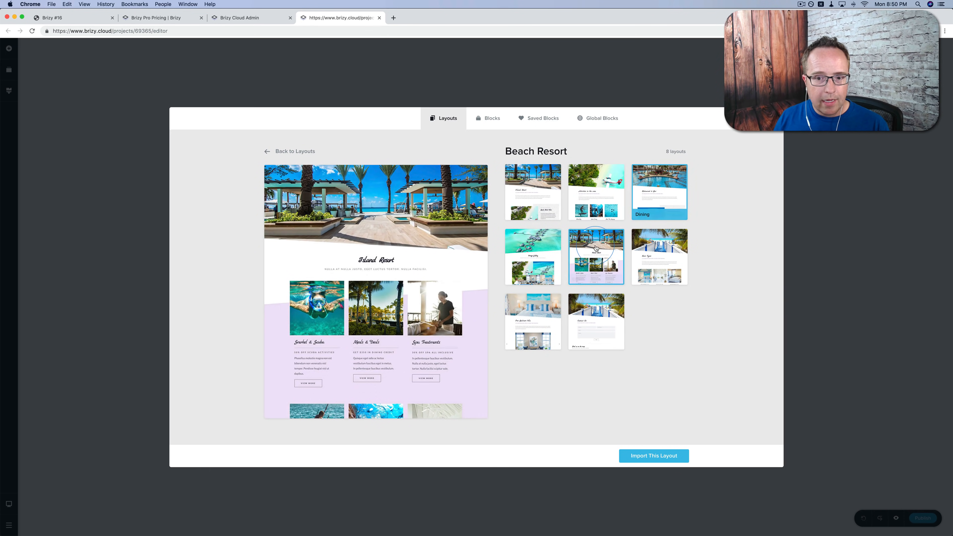
pyautogui.click(533, 249)
pyautogui.scroll(-8, 418, 245)
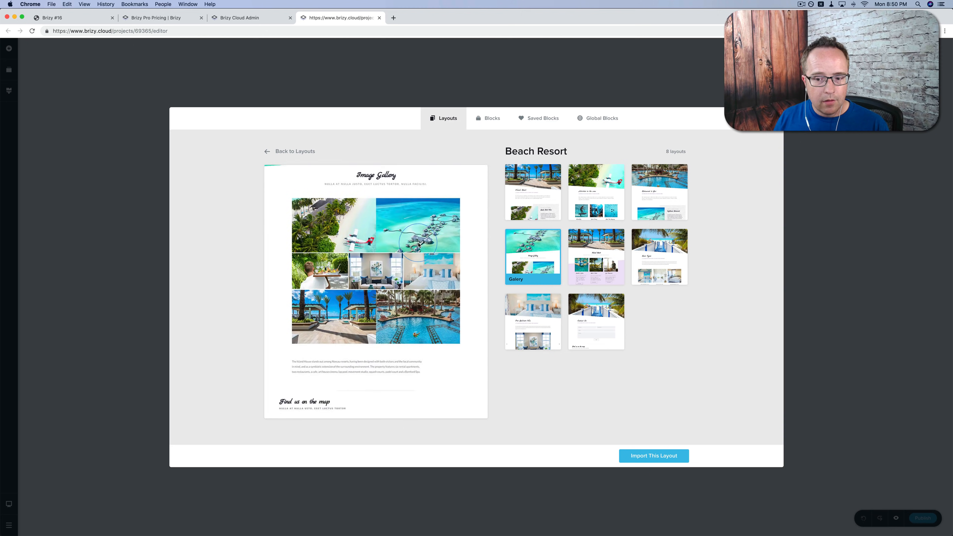
pyautogui.click(532, 188)
pyautogui.click(668, 456)
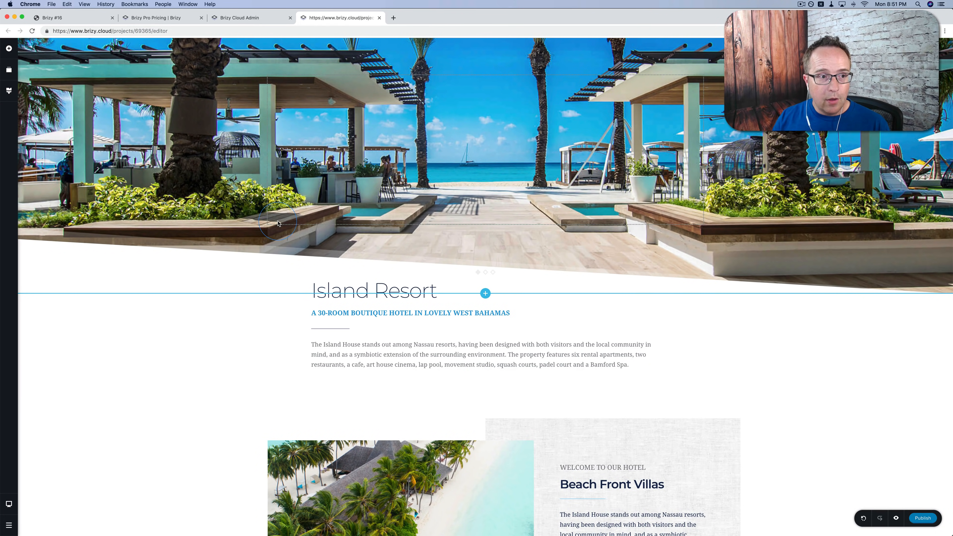
# Publish the page and go back to the Brizy Cloud dashboard.
pyautogui.click(922, 518)
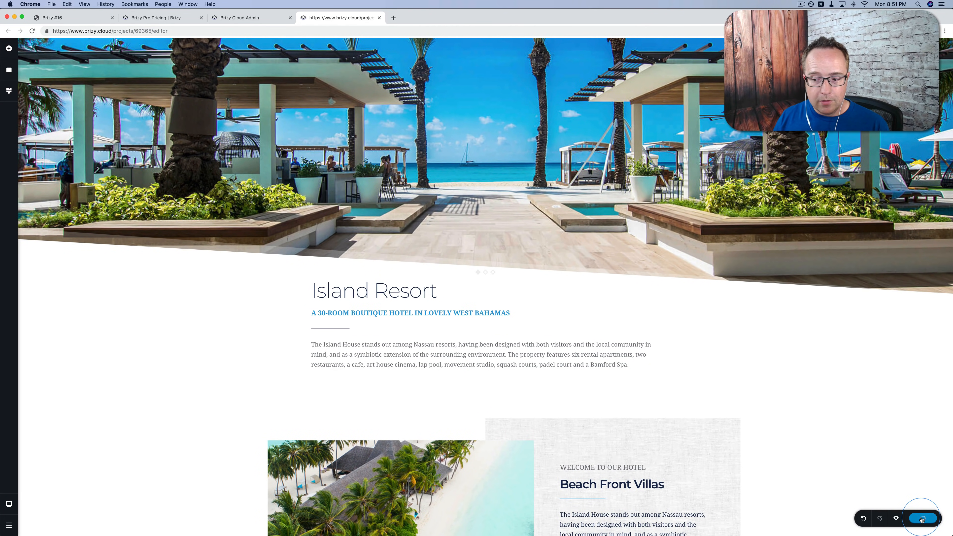
pyautogui.click(373, 334)
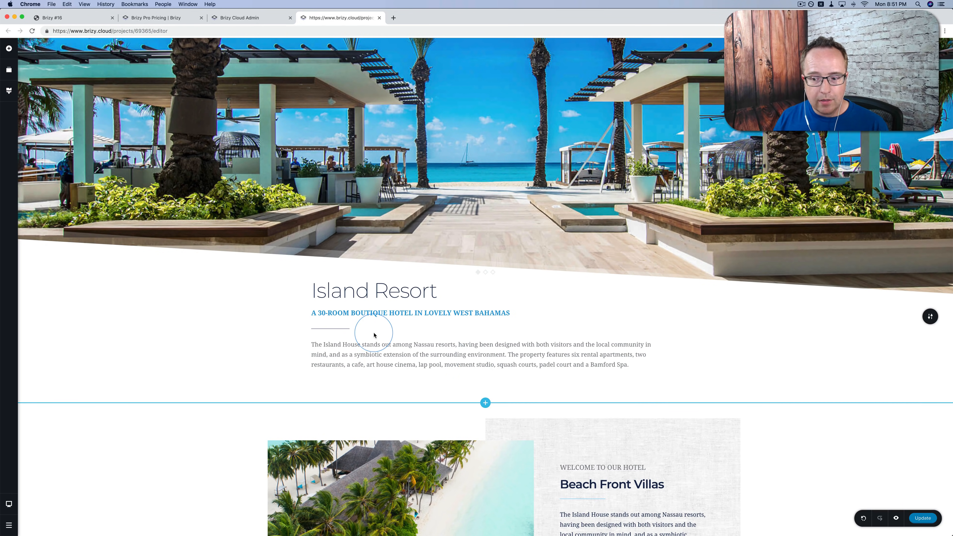
pyautogui.click(9, 524)
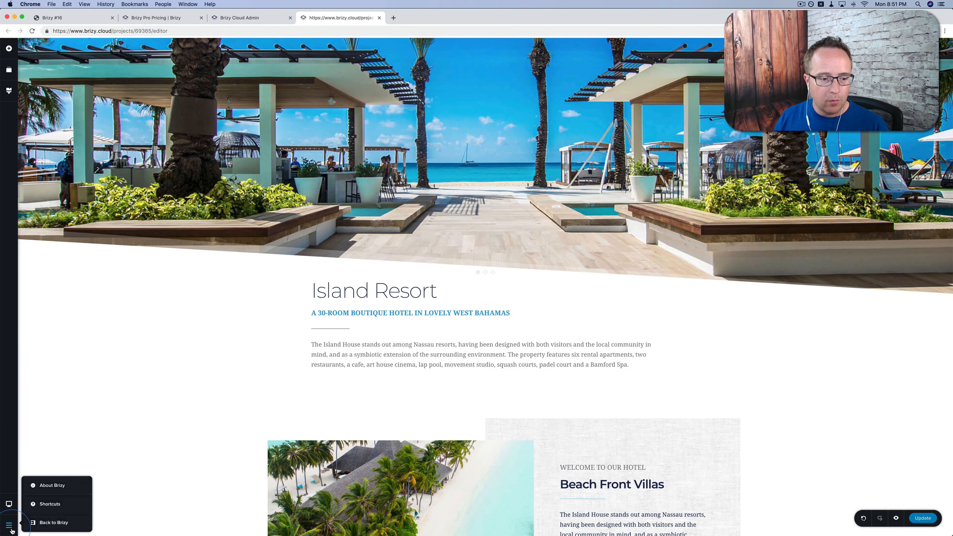
pyautogui.click(46, 523)
# Rename the page card to 'The Beach' and open its live brizy.site address in a new tab.
pyautogui.click(201, 205)
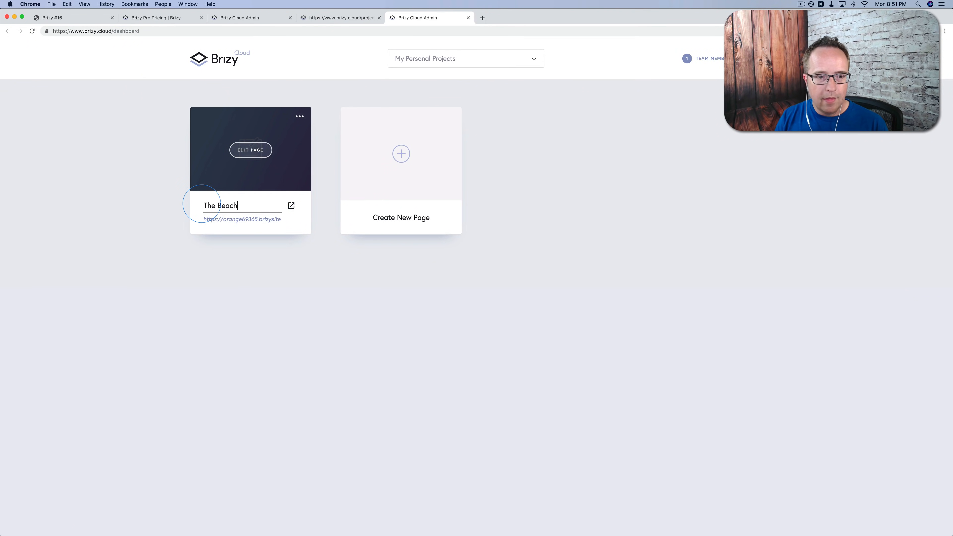
pyautogui.write('The Beach')
pyautogui.click(251, 289)
pyautogui.moveTo(282, 220); pyautogui.dragTo(203, 221)
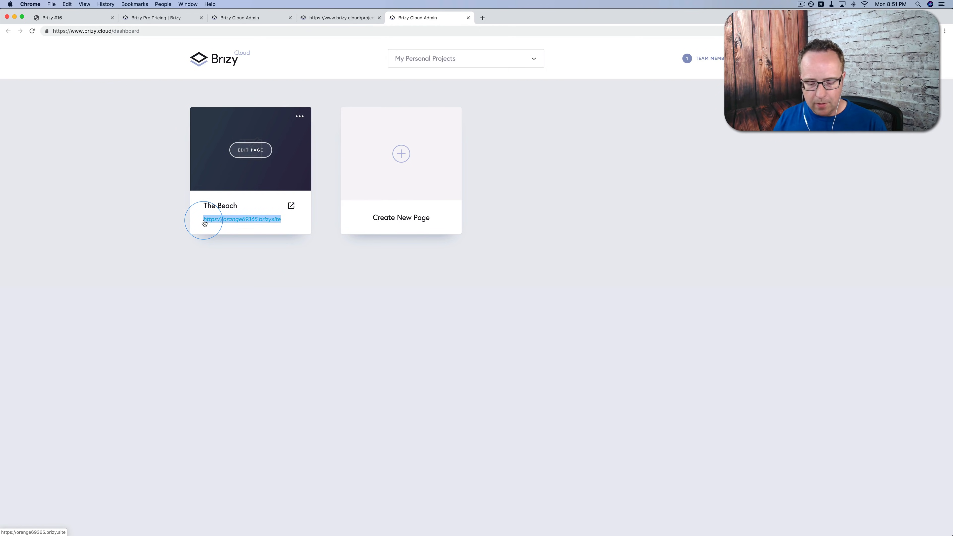
pyautogui.click(205, 222)
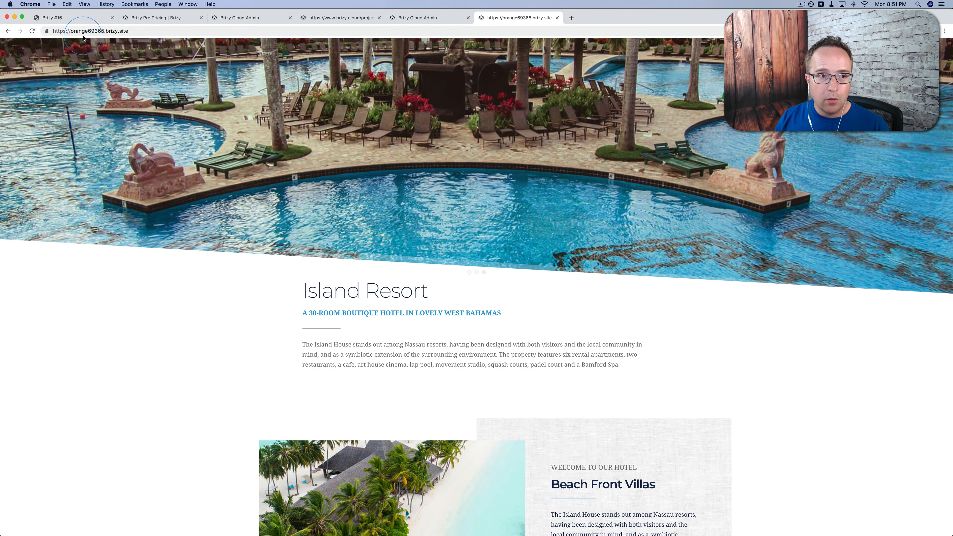
pyautogui.click(417, 17)
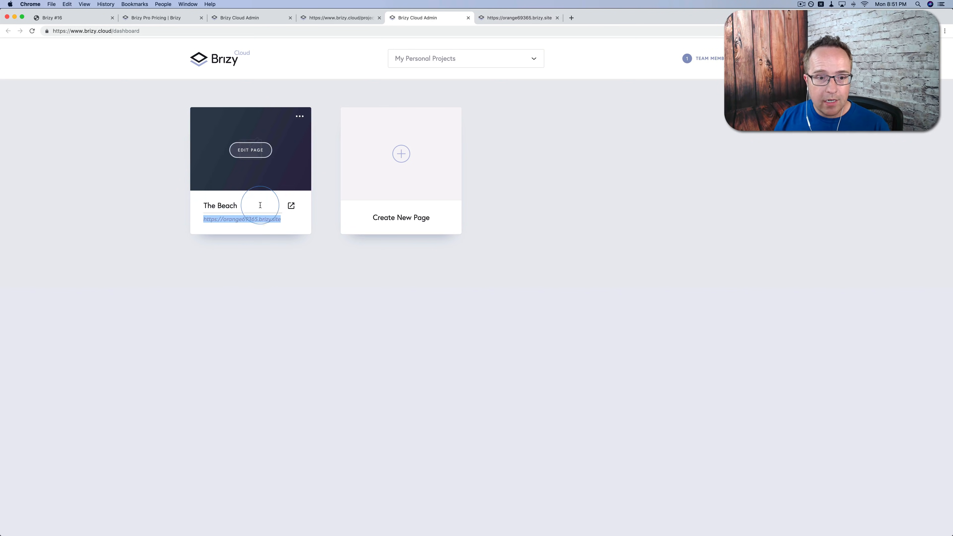
# Bring up The Beach's publishing options, then highlight the Lifetime plan's hosted domains line on the pricing page.
pyautogui.click(299, 117)
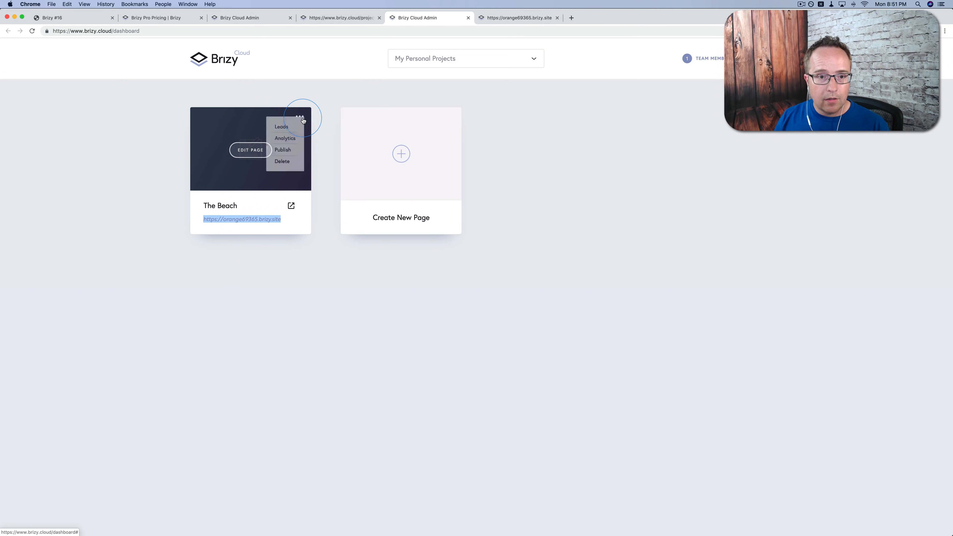
pyautogui.click(283, 151)
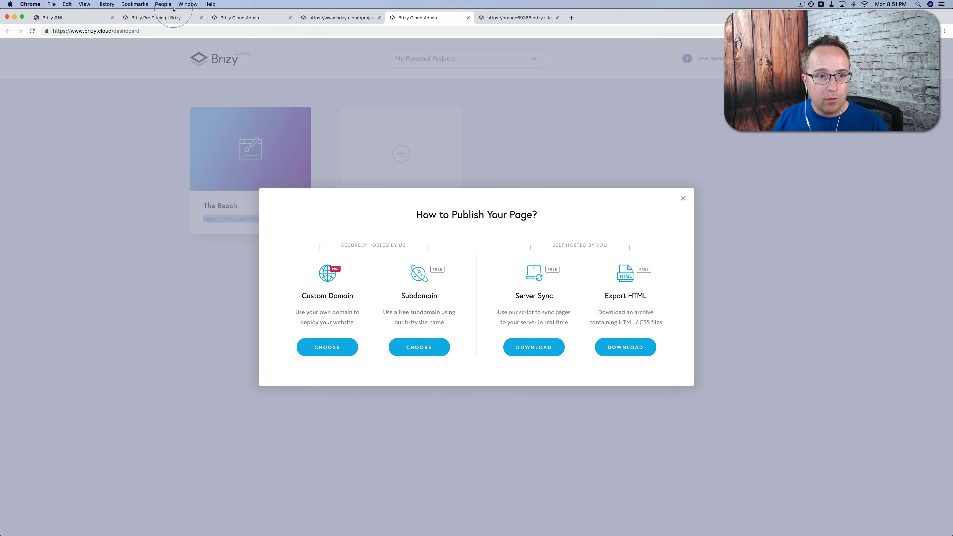
pyautogui.click(161, 19)
pyautogui.scroll(-2, 641, 432)
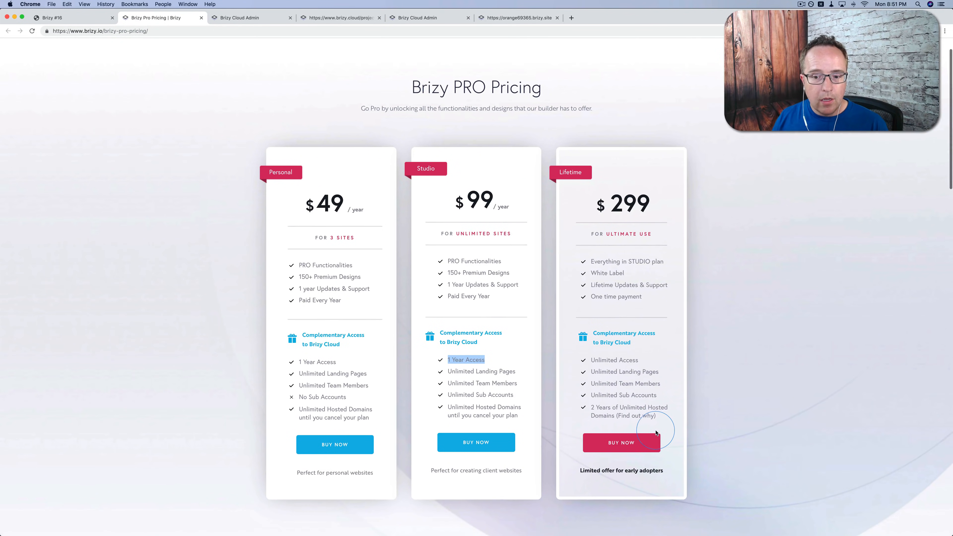
pyautogui.click(591, 406)
pyautogui.moveTo(592, 406); pyautogui.dragTo(672, 415)
# Back on the dashboard, choose Custom Domain as the publishing method.
pyautogui.click(340, 18)
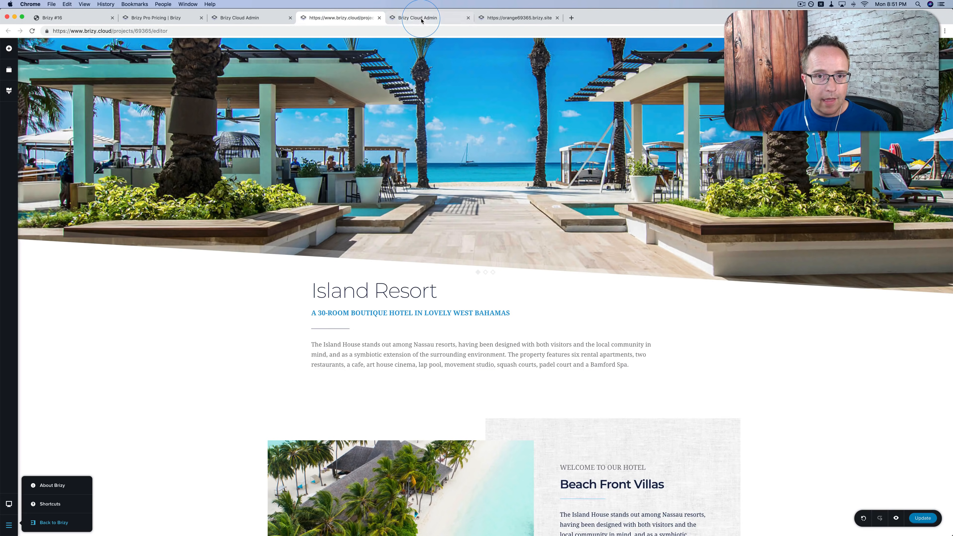
pyautogui.click(417, 18)
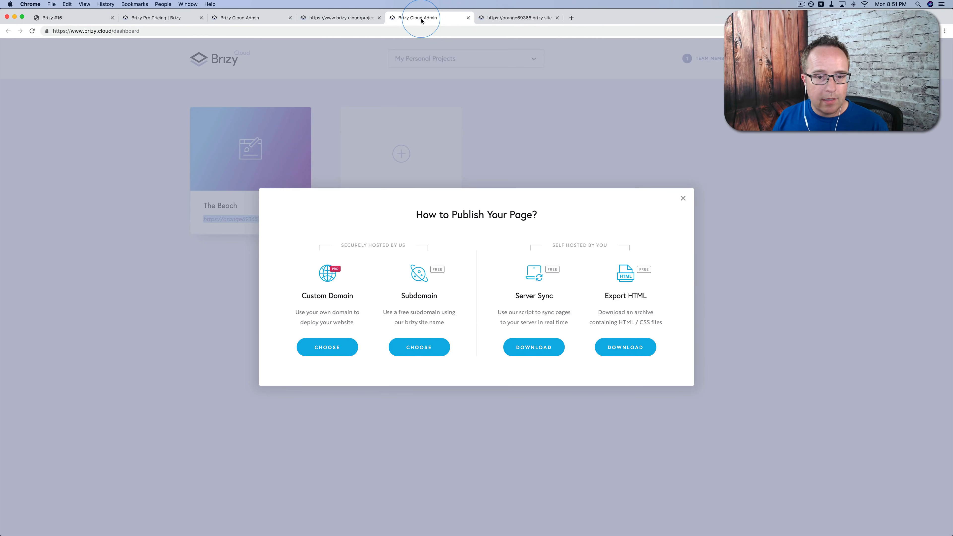
pyautogui.click(319, 346)
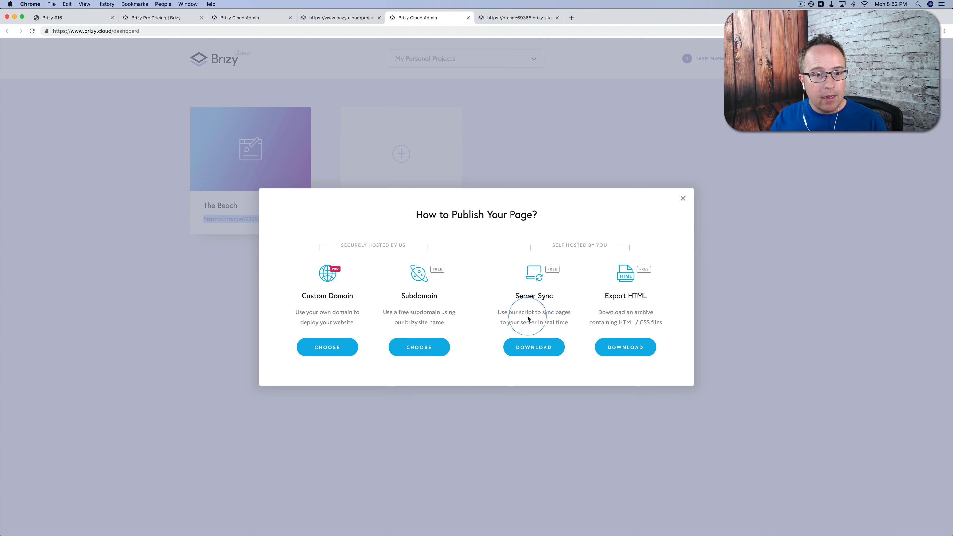
# Dismiss the How to Publish Your Page? dialog to return to The Beach page card.
pyautogui.click(214, 283)
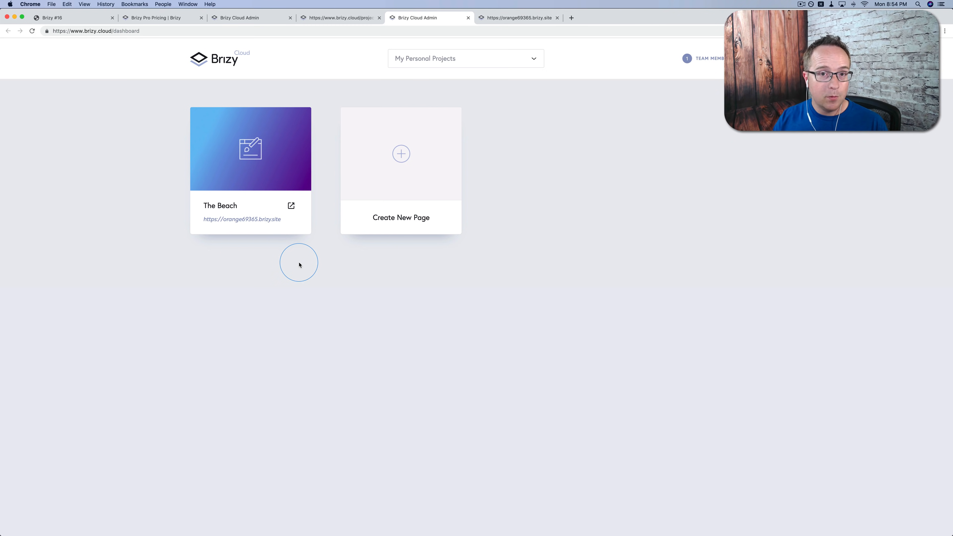
pyautogui.moveTo(248, 190)
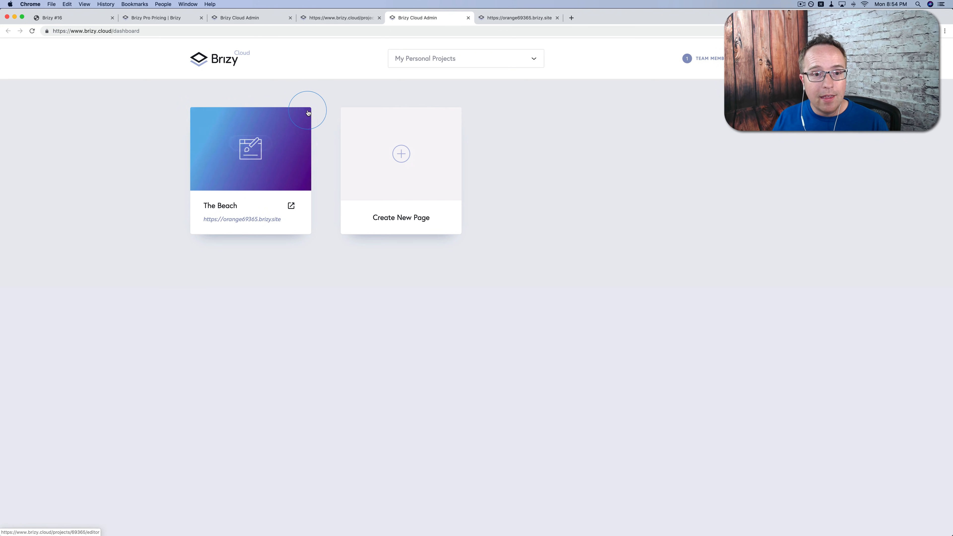
pyautogui.click(299, 116)
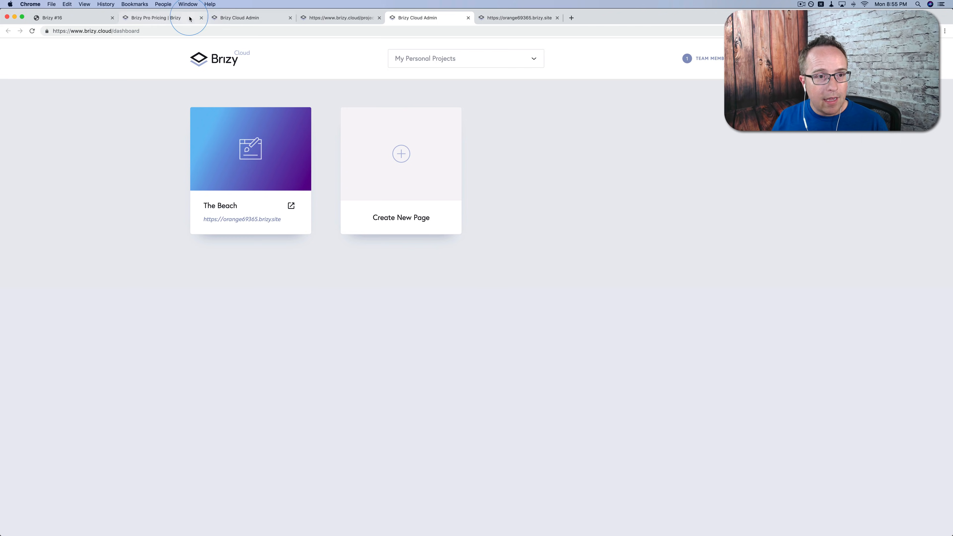
pyautogui.click(175, 17)
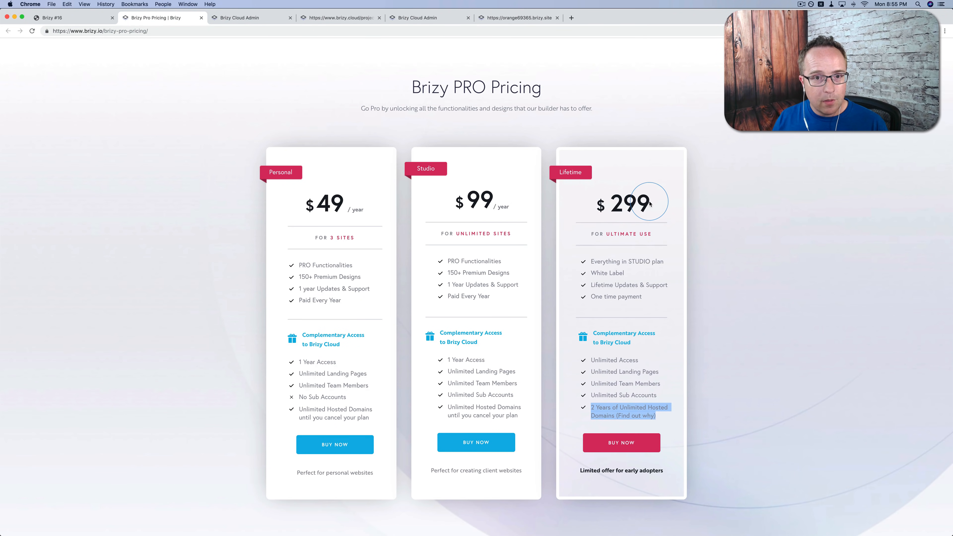
pyautogui.click(420, 18)
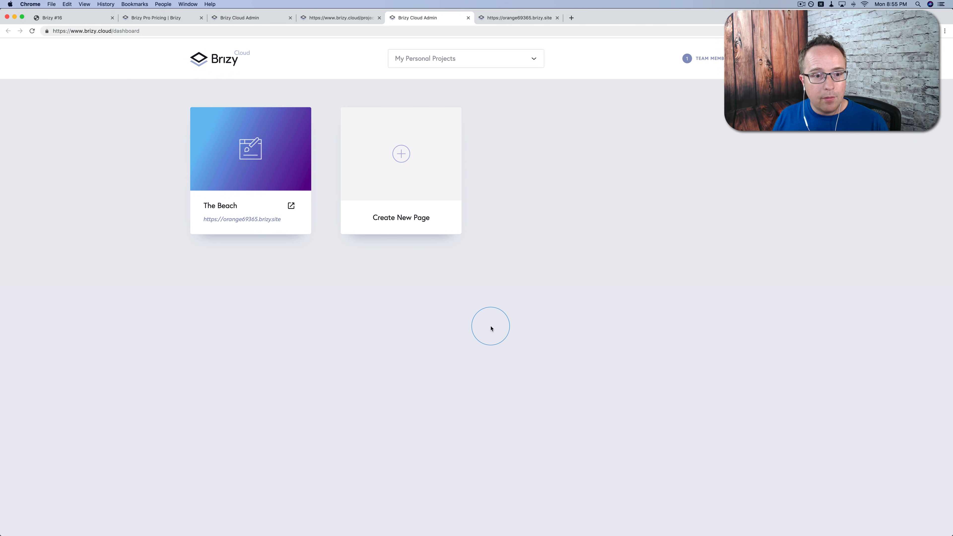
pyautogui.click(173, 19)
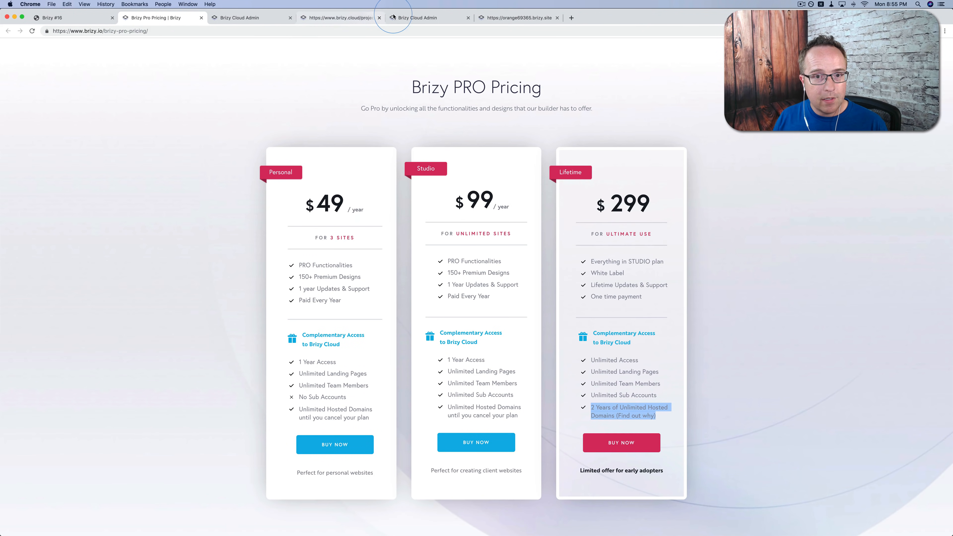
pyautogui.moveTo(307, 362); pyautogui.dragTo(345, 417)
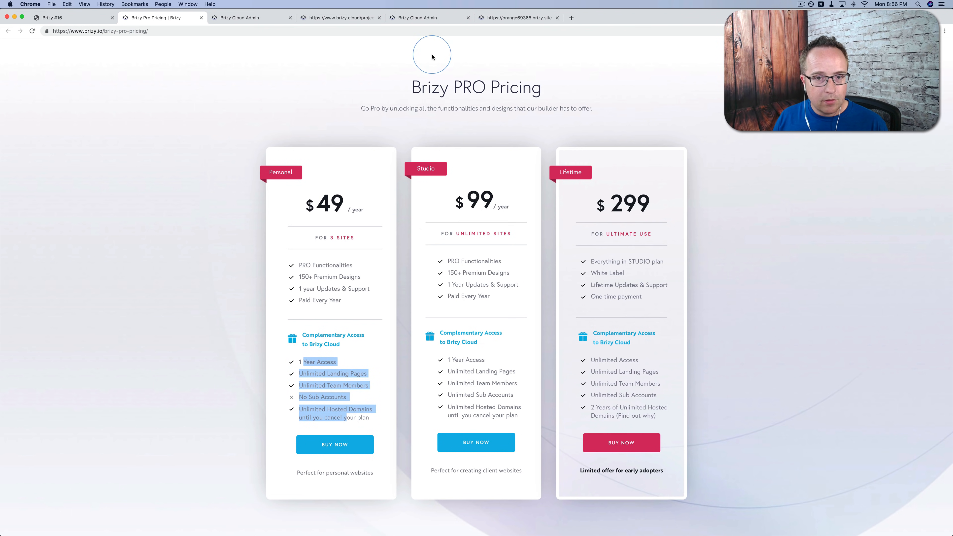
pyautogui.click(427, 18)
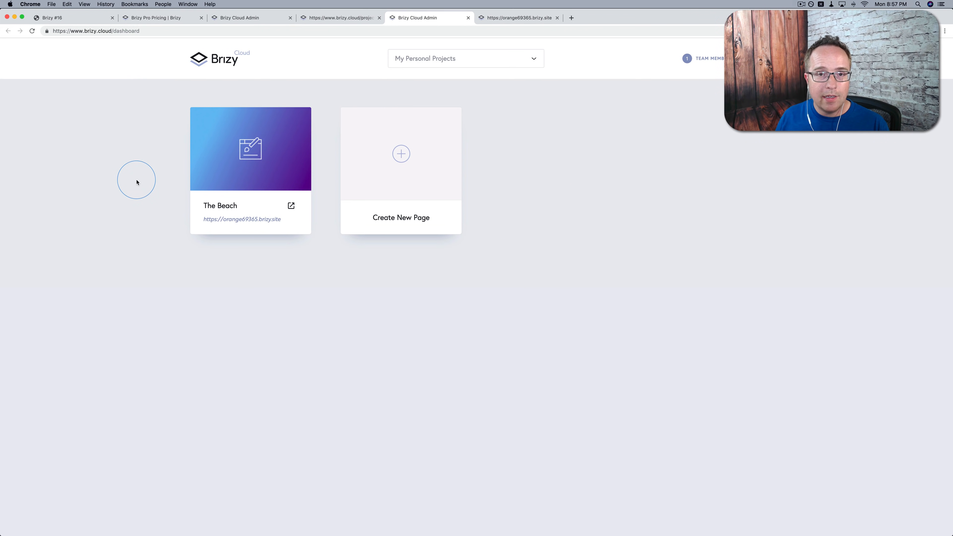